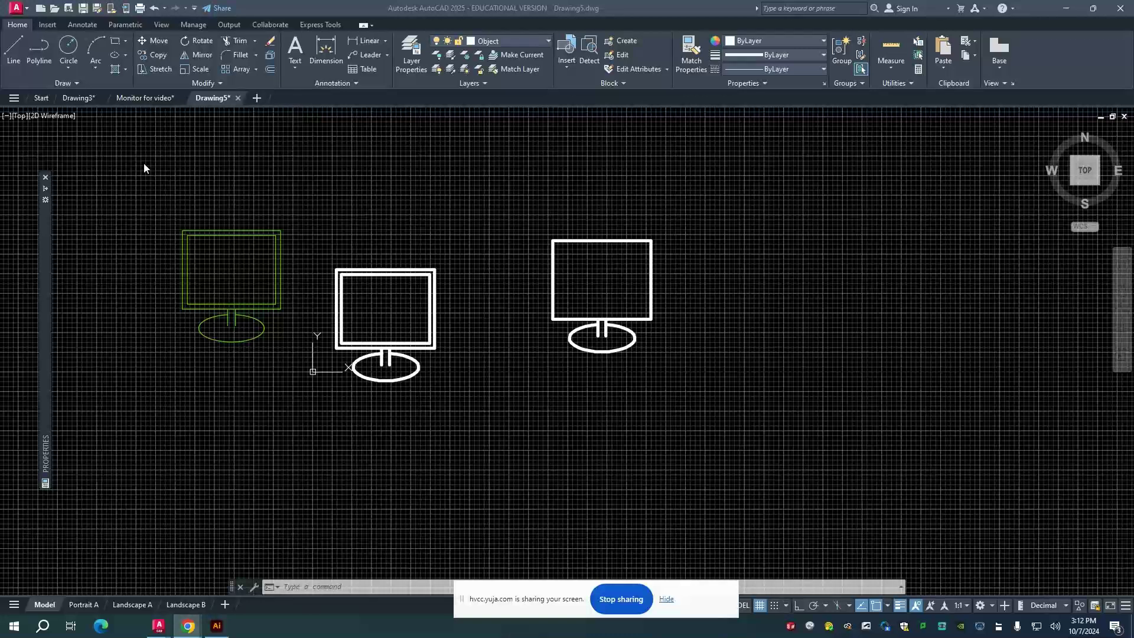
# Create a new drawing from the INCHES_PF.dwt template.
pyautogui.click(41, 100)
pyautogui.click(42, 100)
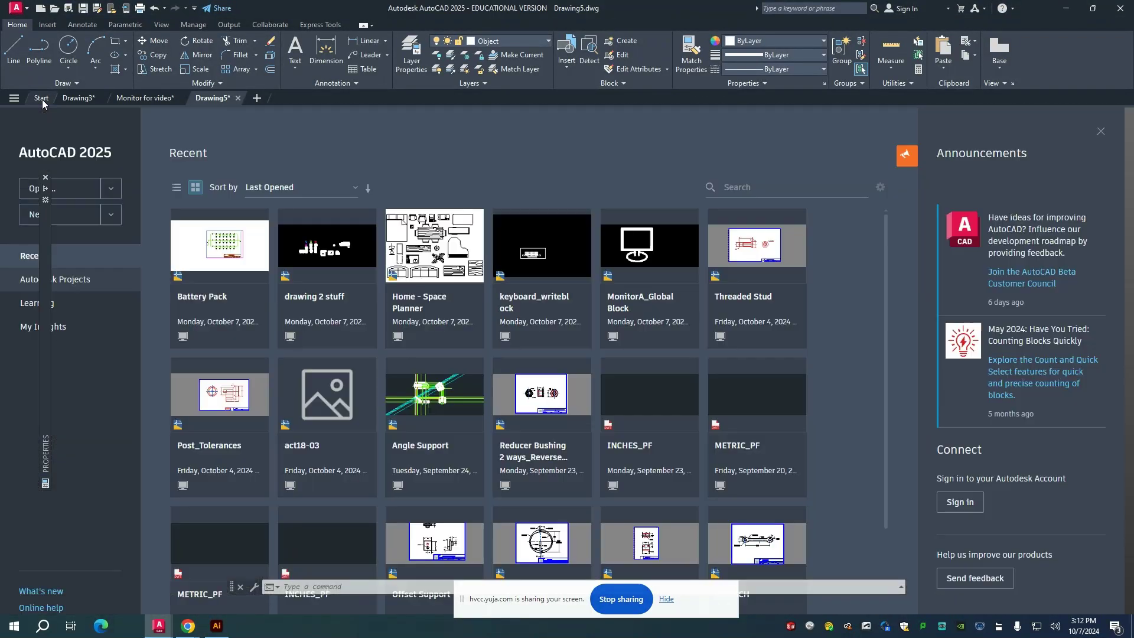
pyautogui.click(110, 216)
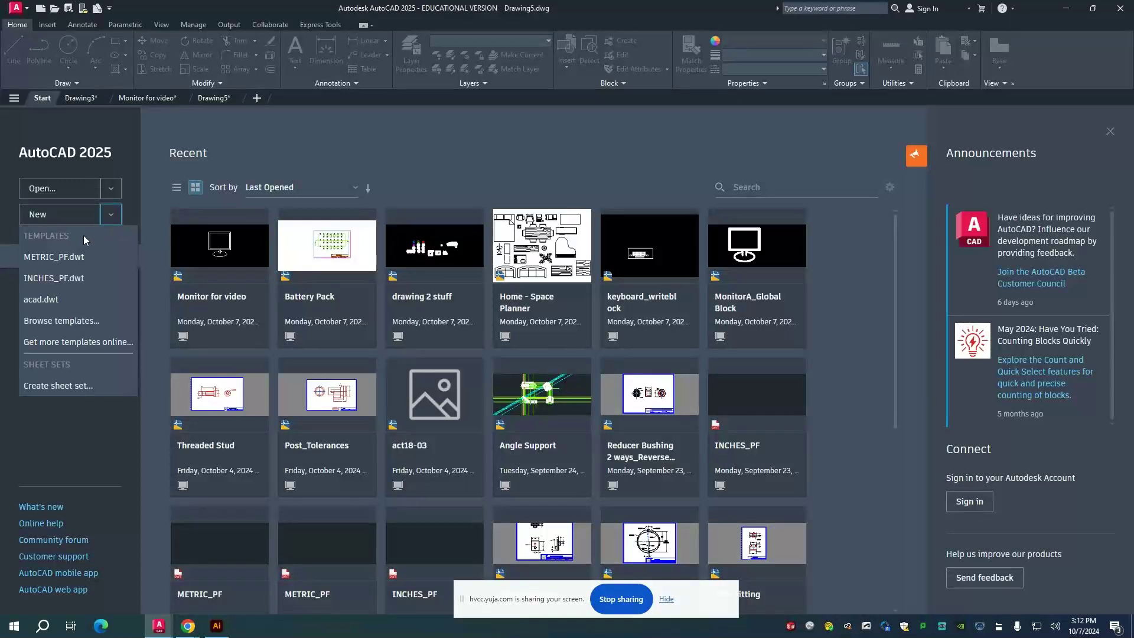
pyautogui.click(62, 278)
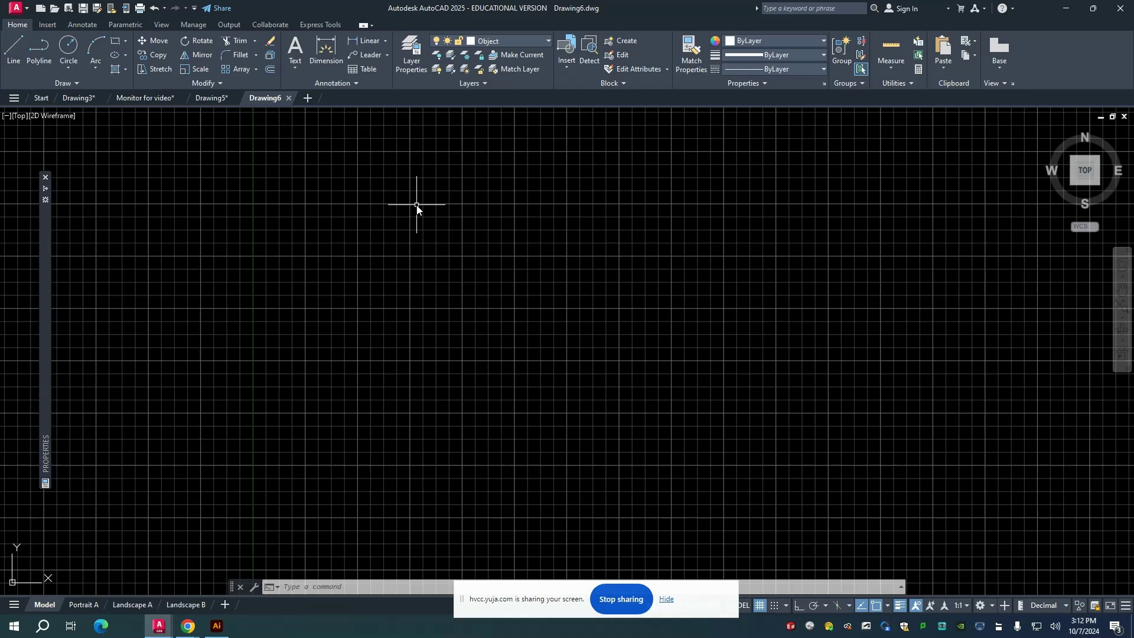
# Open DesignCenter and collapse its folder tree so the contents of the Sample en-us folder are shown.
pyautogui.hotkey('ctrl', '2')
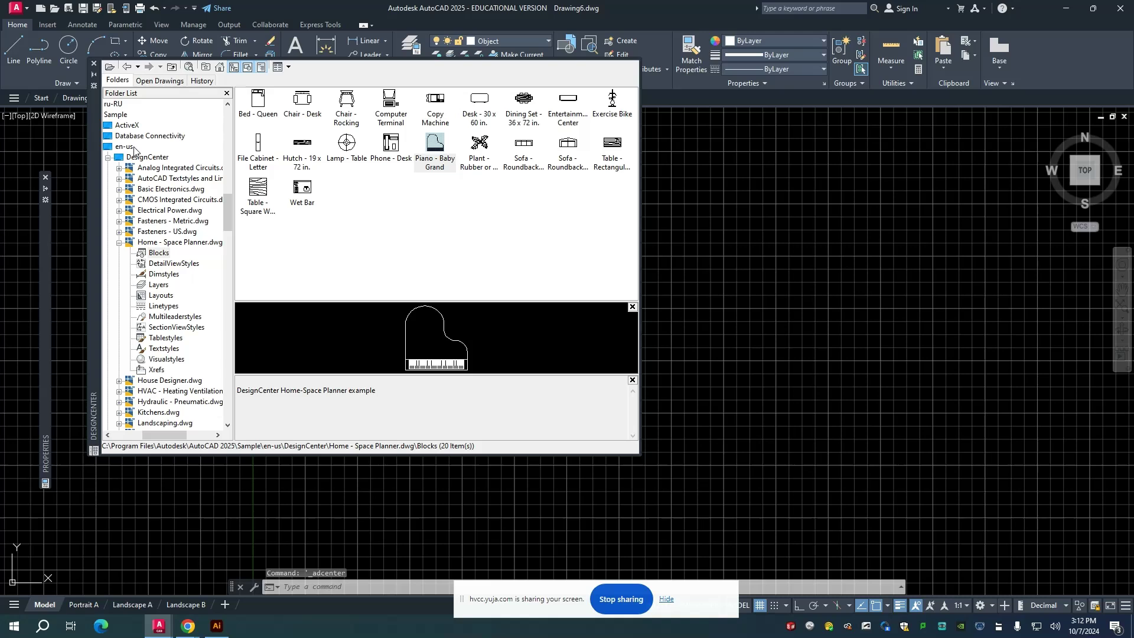
pyautogui.moveTo(94, 211); pyautogui.dragTo(254, 250)
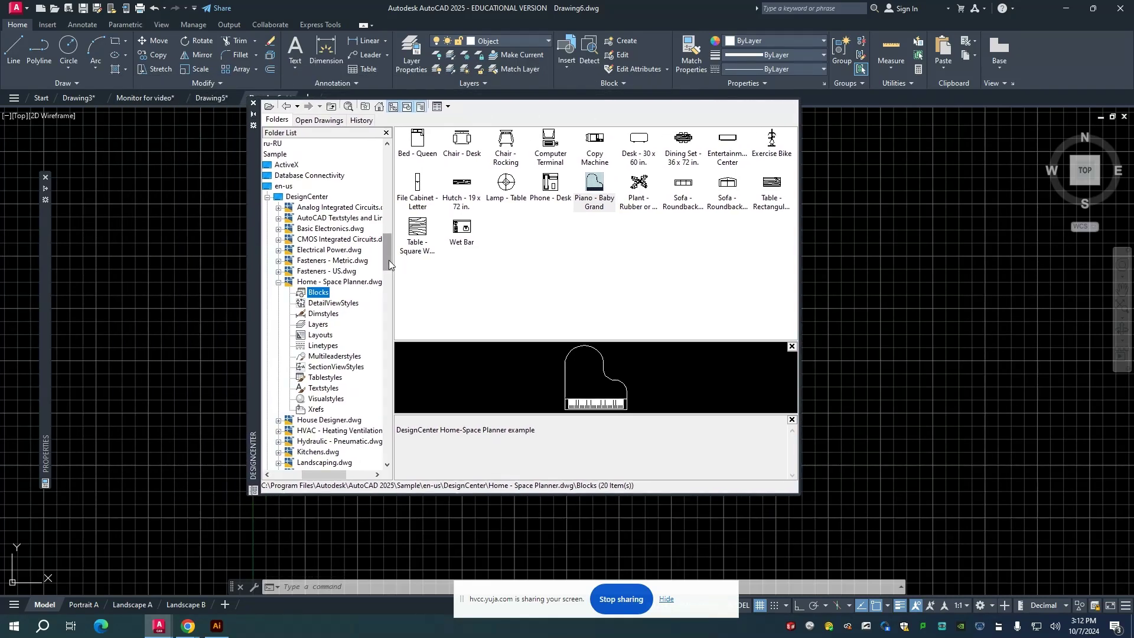
pyautogui.moveTo(389, 260); pyautogui.dragTo(390, 254)
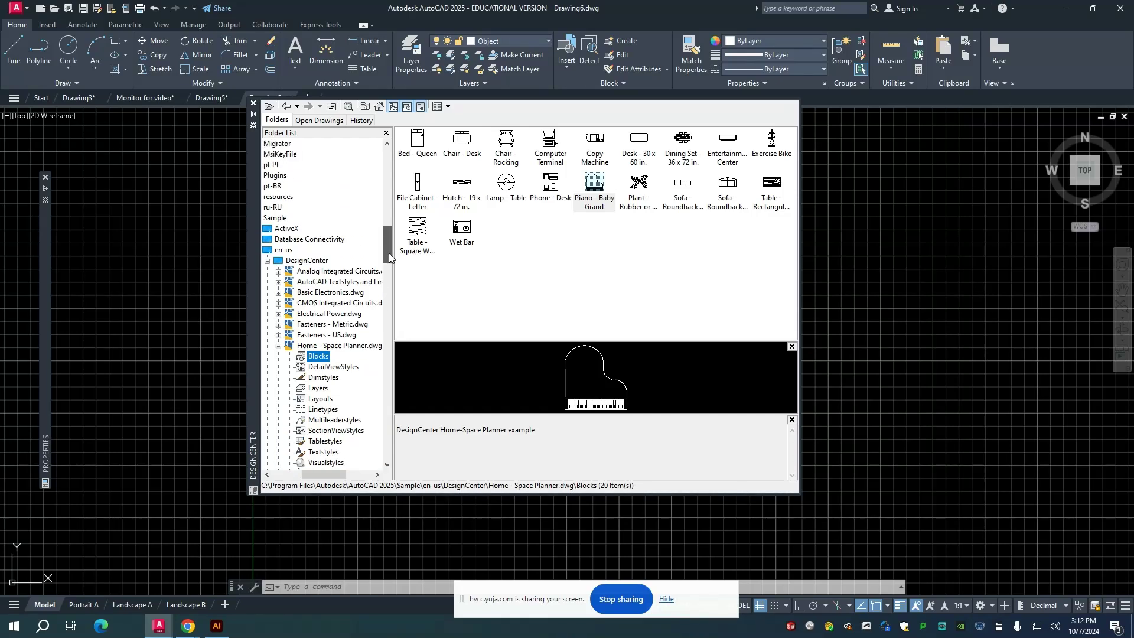
pyautogui.click(269, 251)
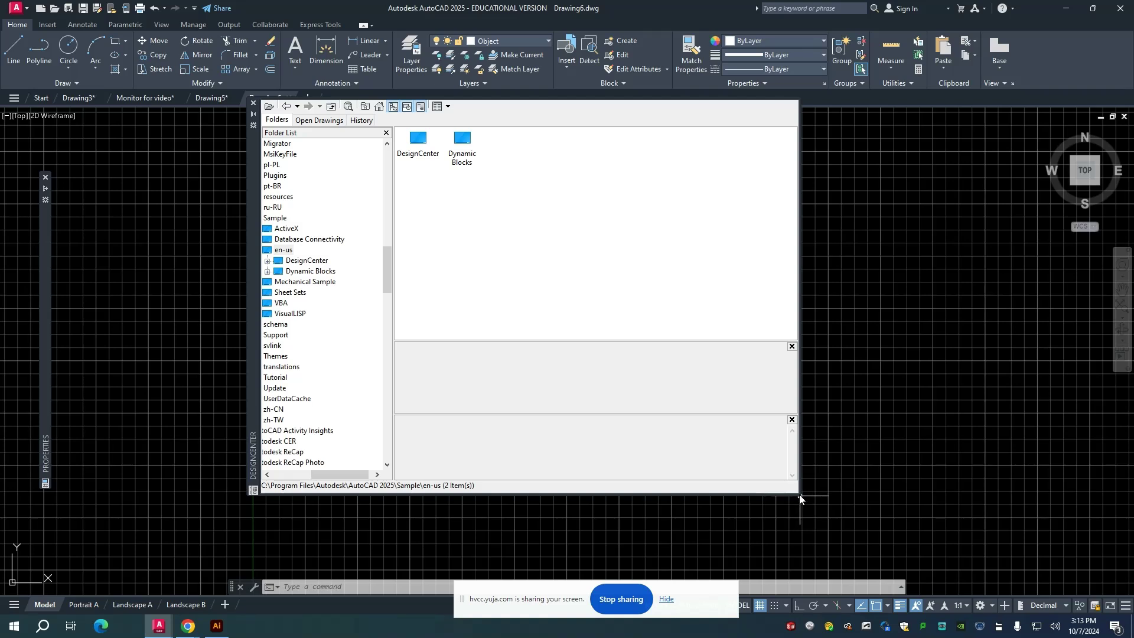
# Enlarge the DesignCenter palette and widen its folder list so the full tree hierarchy can be read.
pyautogui.moveTo(800, 495); pyautogui.dragTo(983, 522)
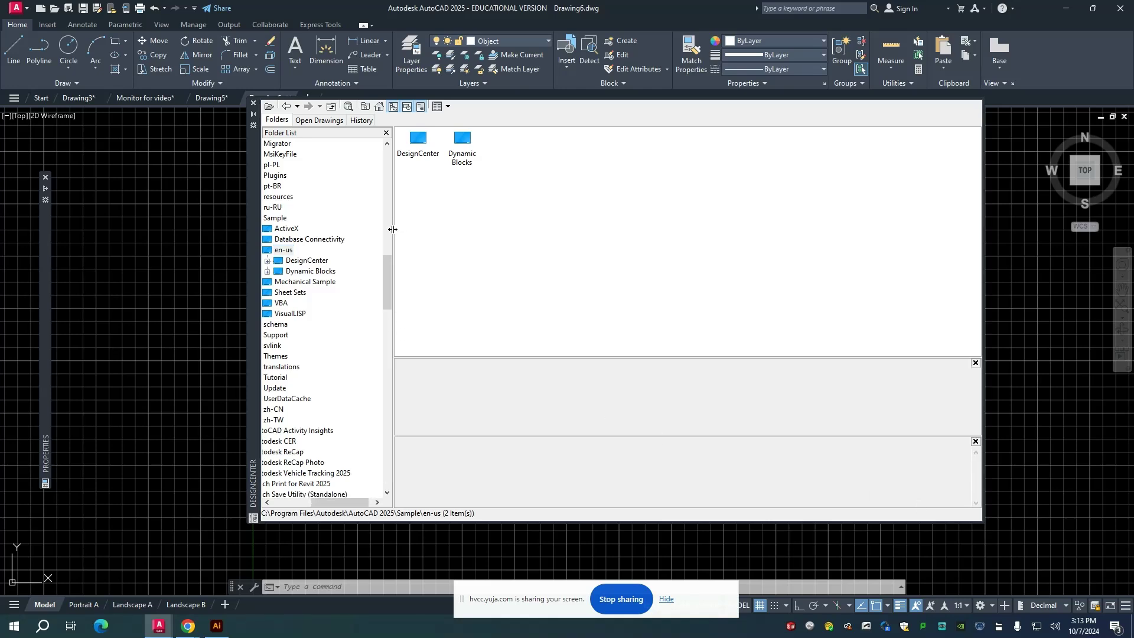
pyautogui.moveTo(392, 229); pyautogui.dragTo(511, 229)
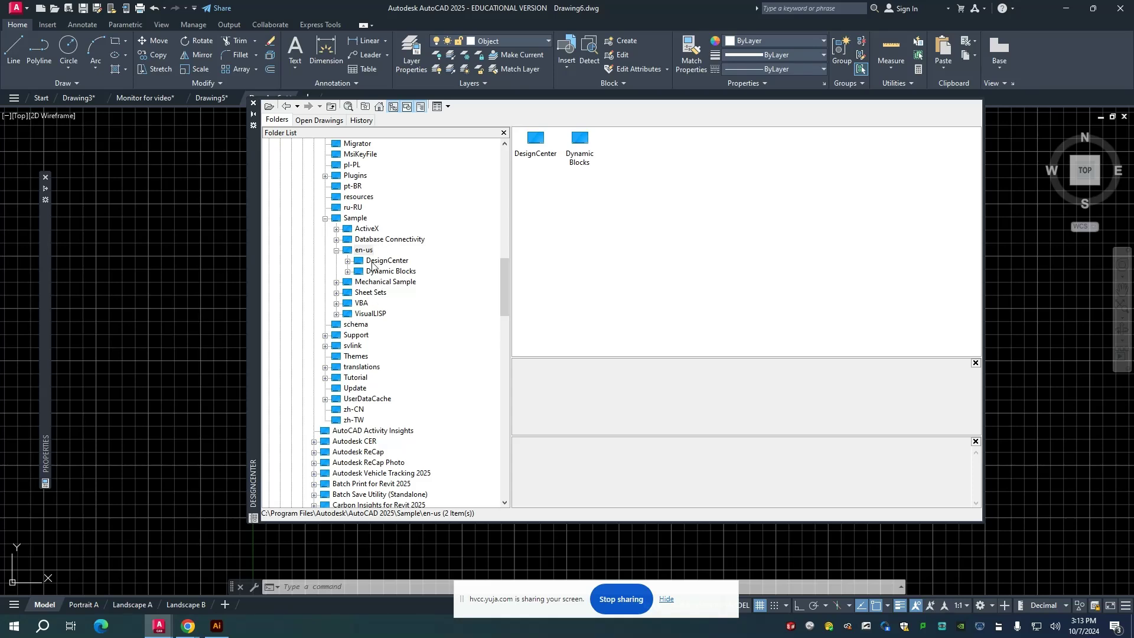
# Trace the folder path from AutoCAD 2025 through Sample and en-us, and show the DesignCenter folder's sample drawings.
pyautogui.scroll(6, 371, 270)
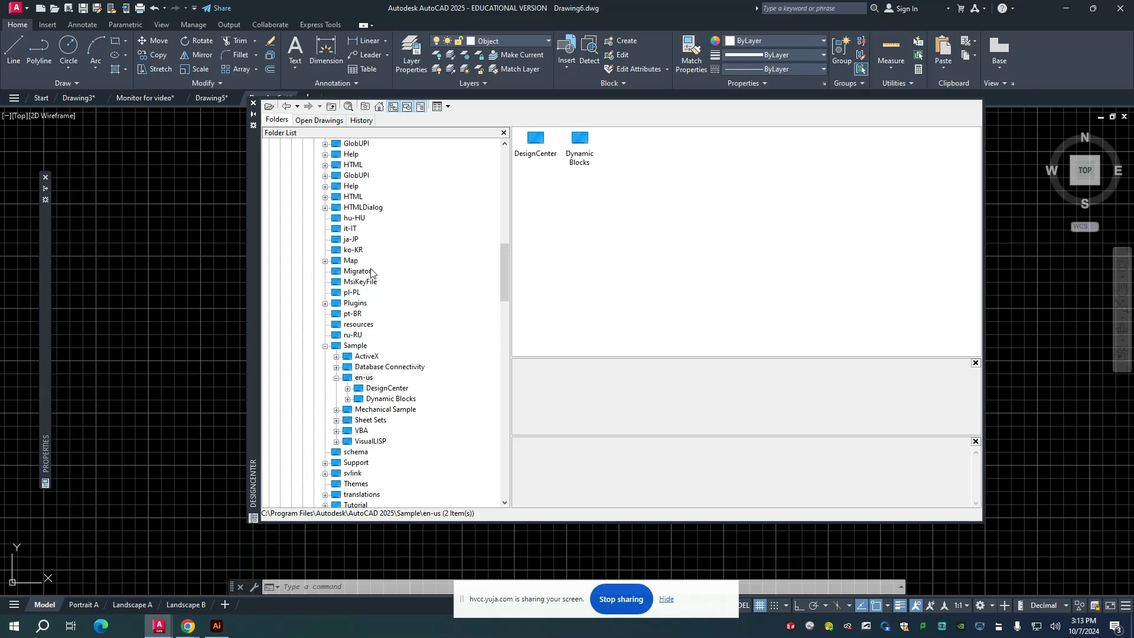
pyautogui.scroll(7, 371, 272)
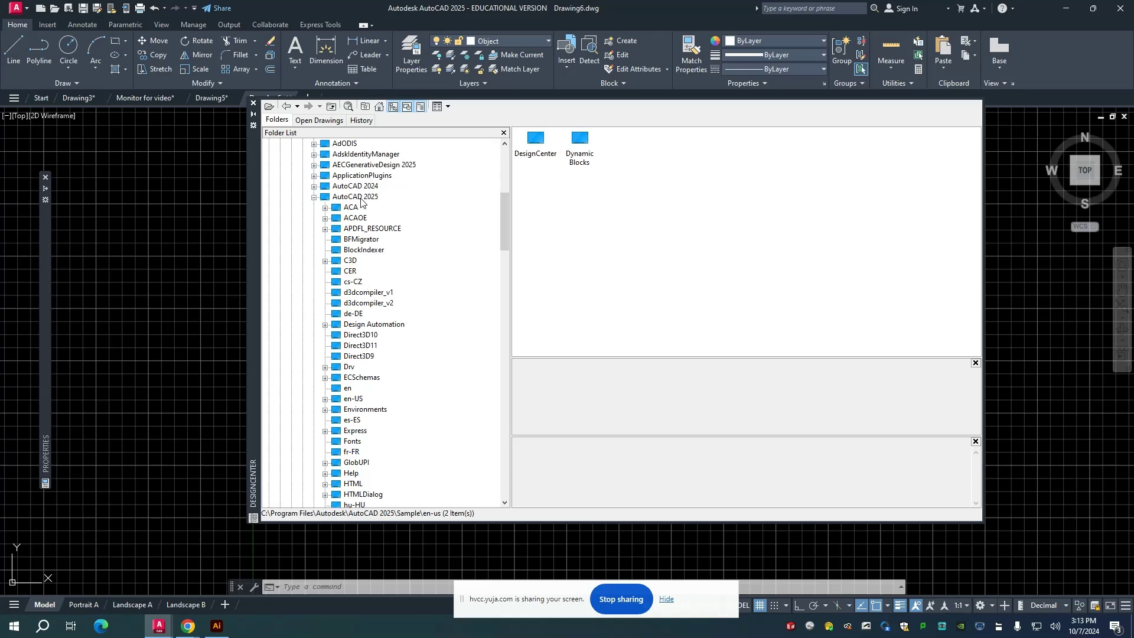
pyautogui.scroll(-1, 360, 201)
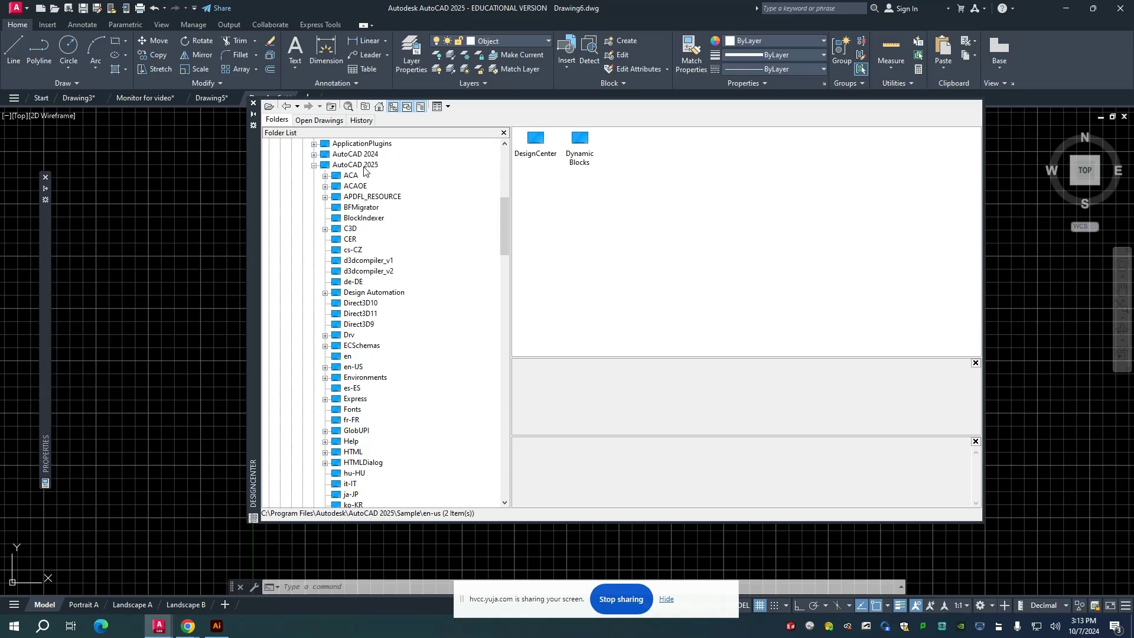
pyautogui.scroll(-4, 361, 213)
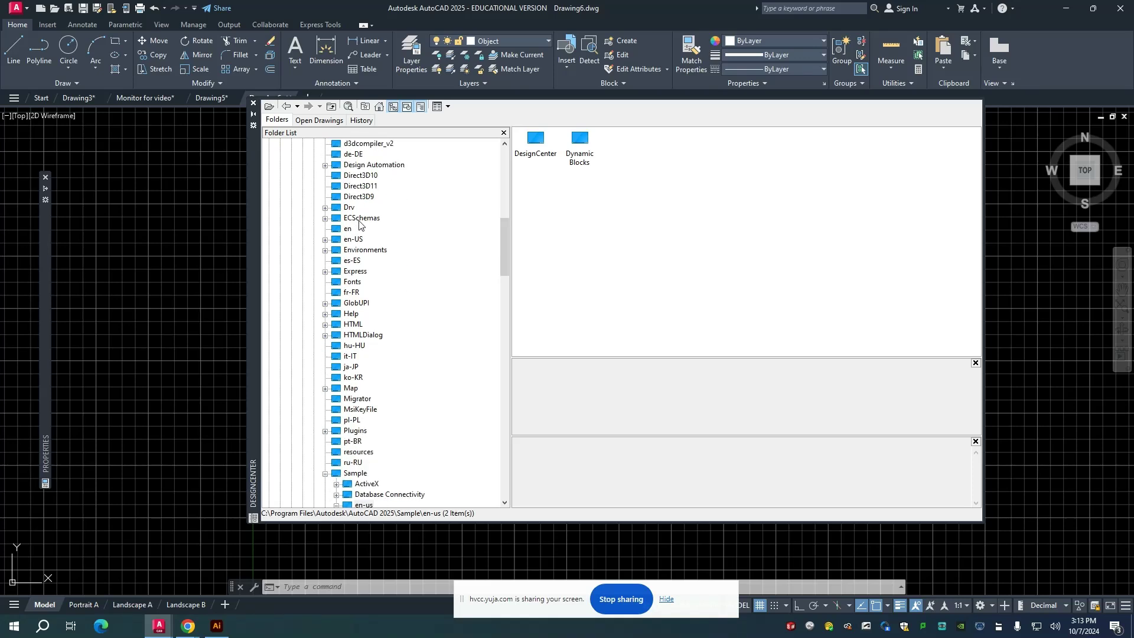
pyautogui.scroll(-2, 356, 197)
pyautogui.scroll(-5, 356, 197)
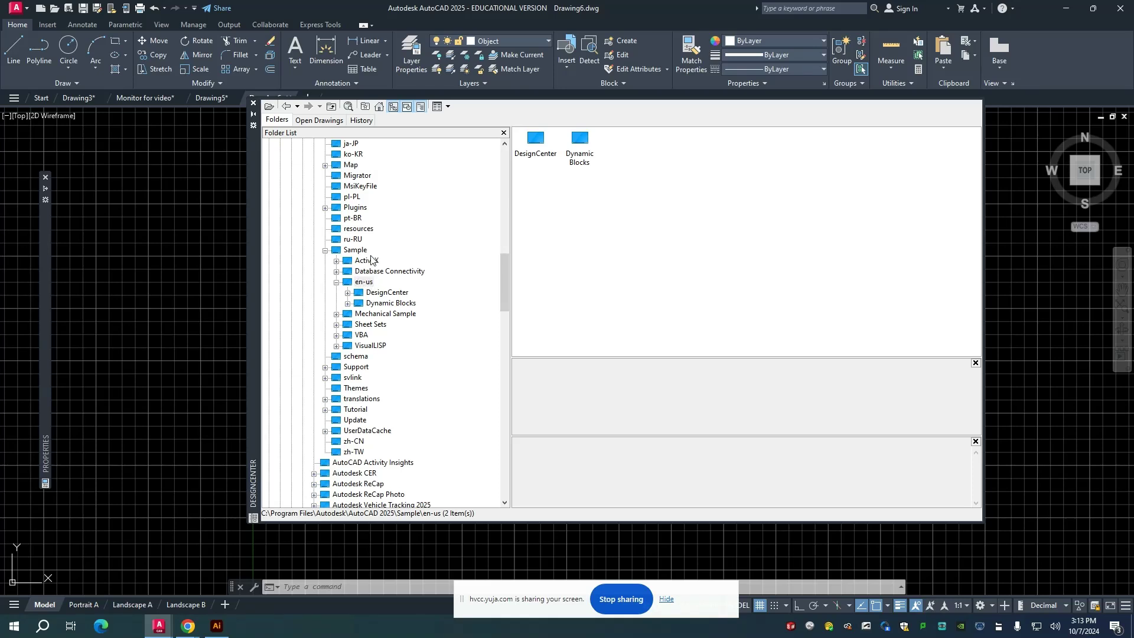
pyautogui.click(373, 294)
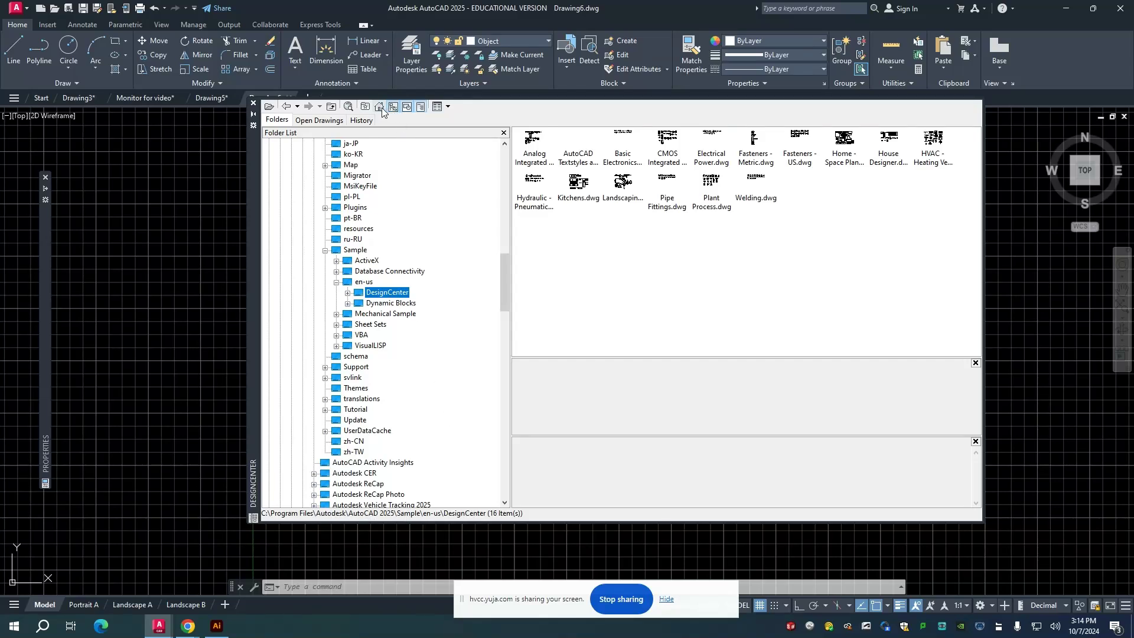
# Hide and restore DesignCenter's description, preview and folder tree areas one after another.
pyautogui.click(422, 110)
pyautogui.click(422, 111)
pyautogui.click(407, 109)
pyautogui.click(406, 110)
pyautogui.click(393, 110)
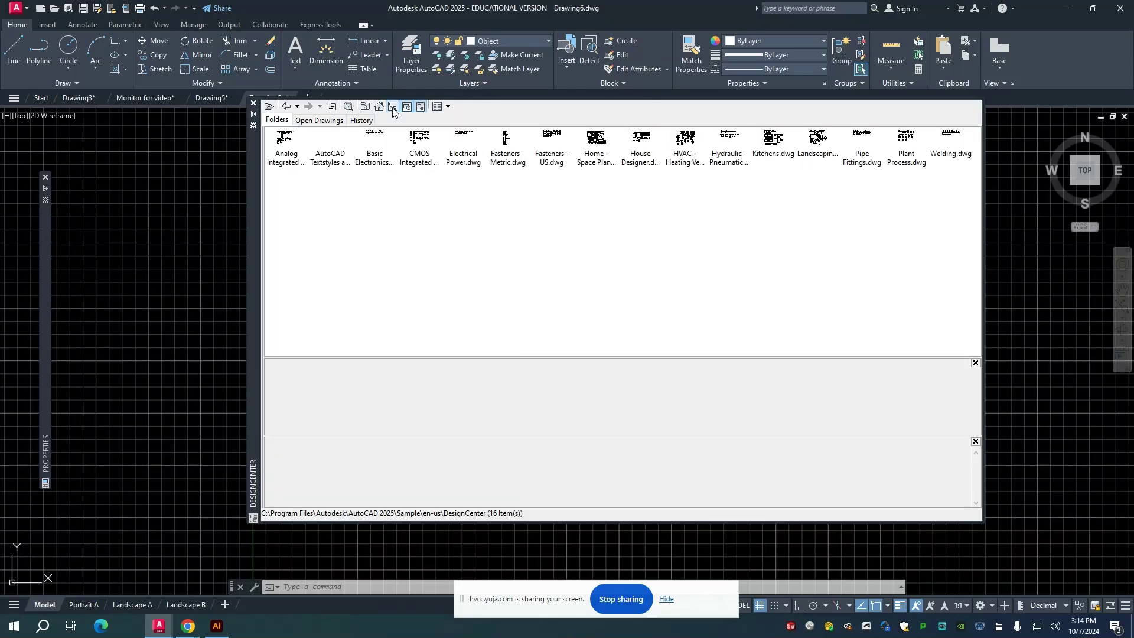
pyautogui.click(393, 110)
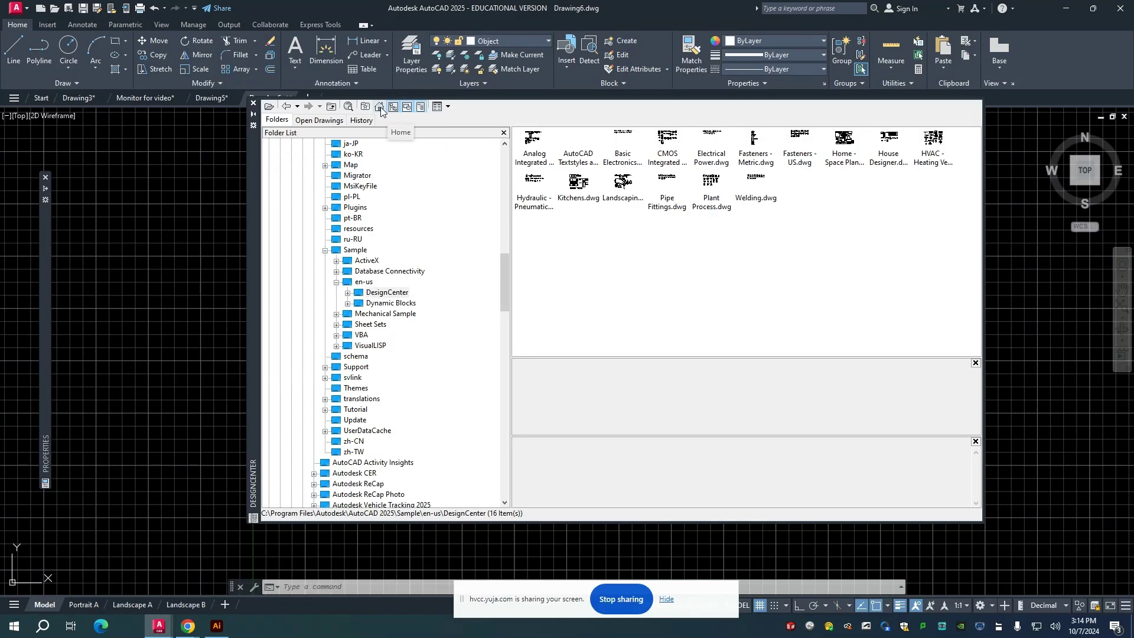
# Return DesignCenter to its home folder and expand the en-us and DesignCenter folders under Sample.
pyautogui.click(380, 108)
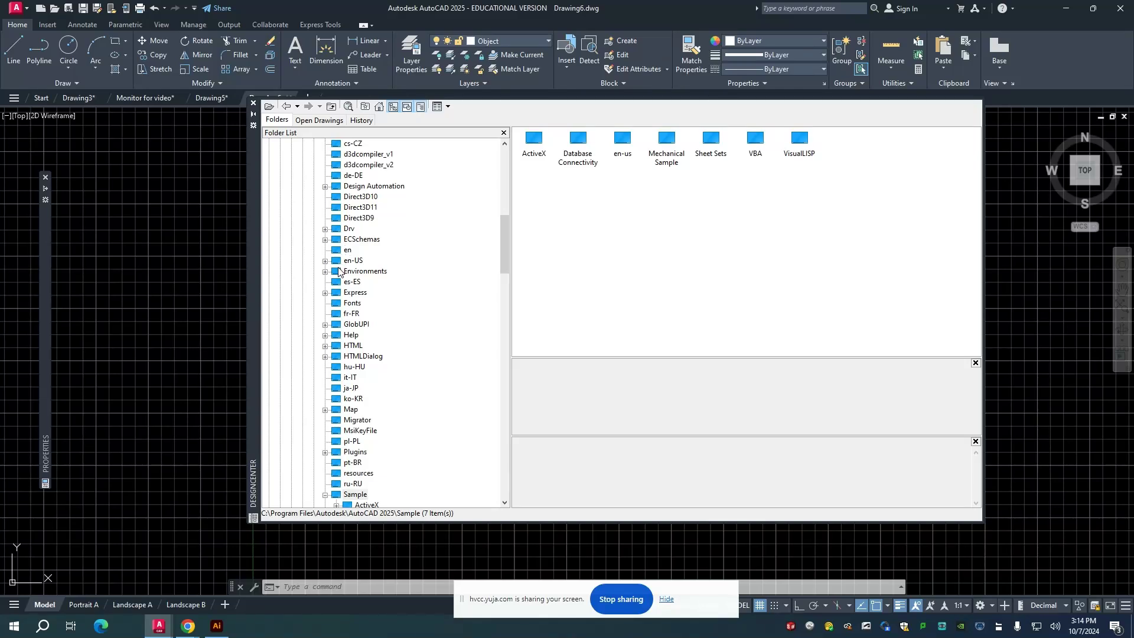
pyautogui.scroll(-7, 338, 271)
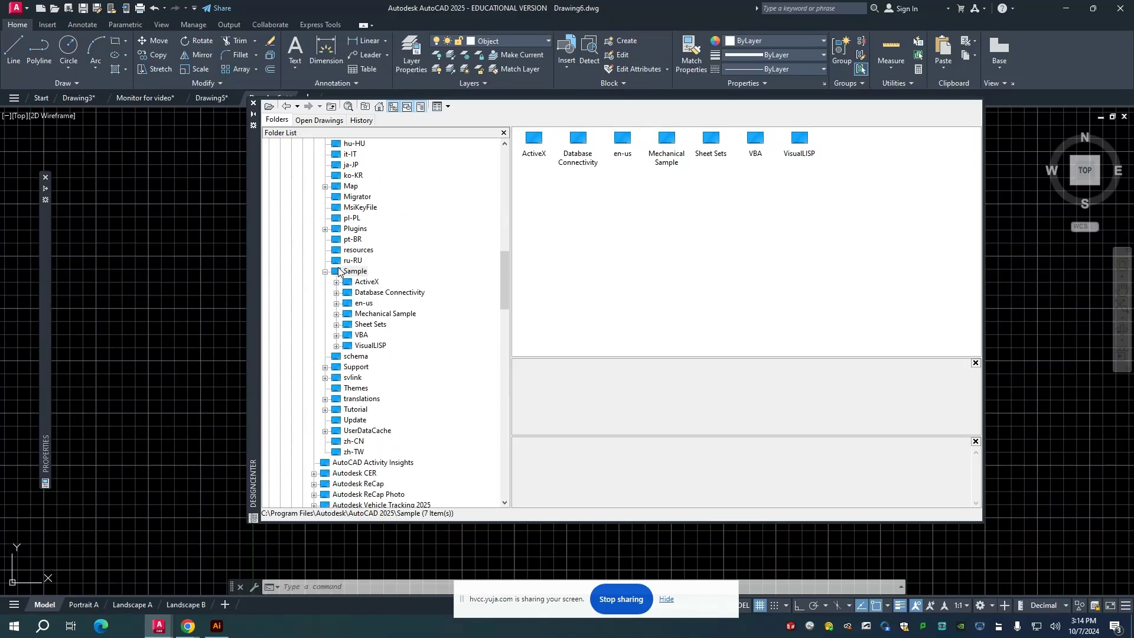
pyautogui.scroll(-1, 338, 271)
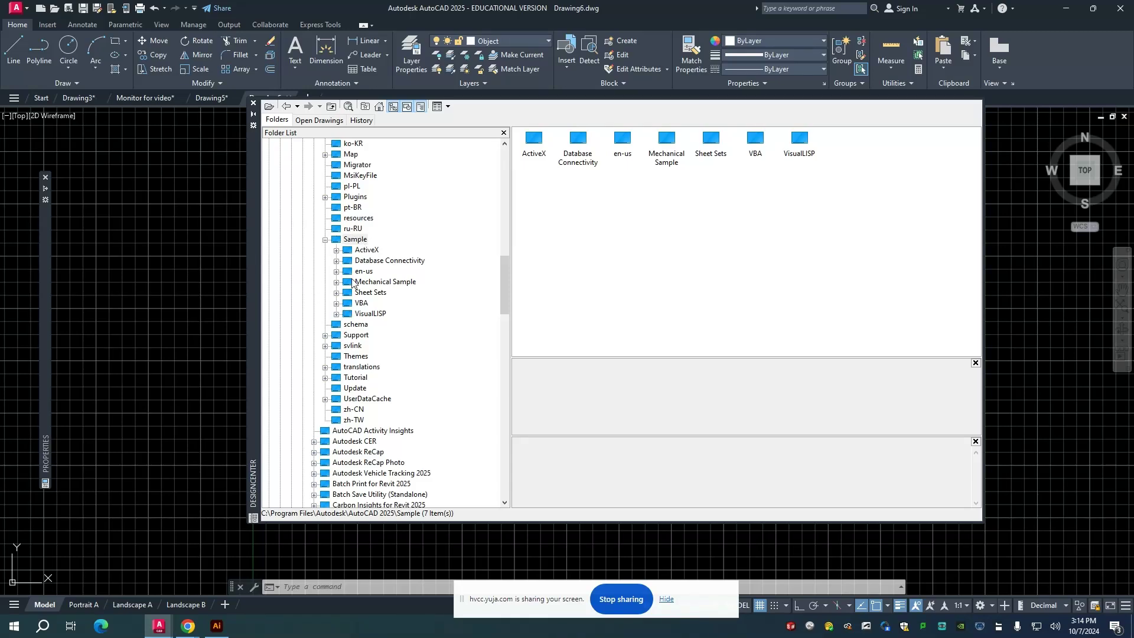
pyautogui.click(348, 241)
pyautogui.click(353, 273)
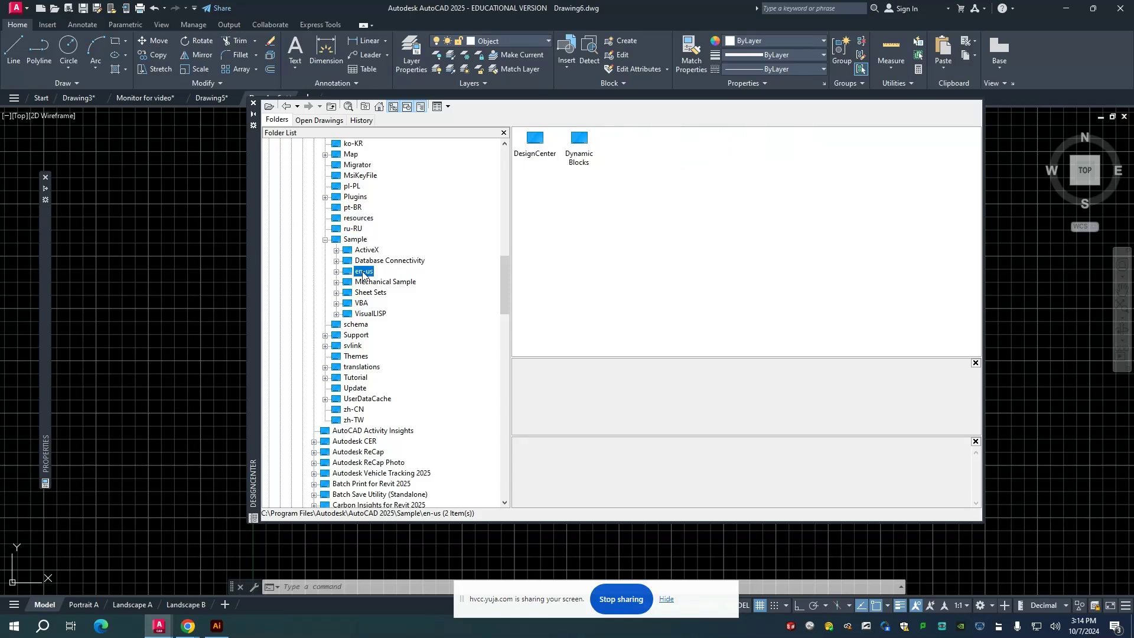
pyautogui.click(337, 273)
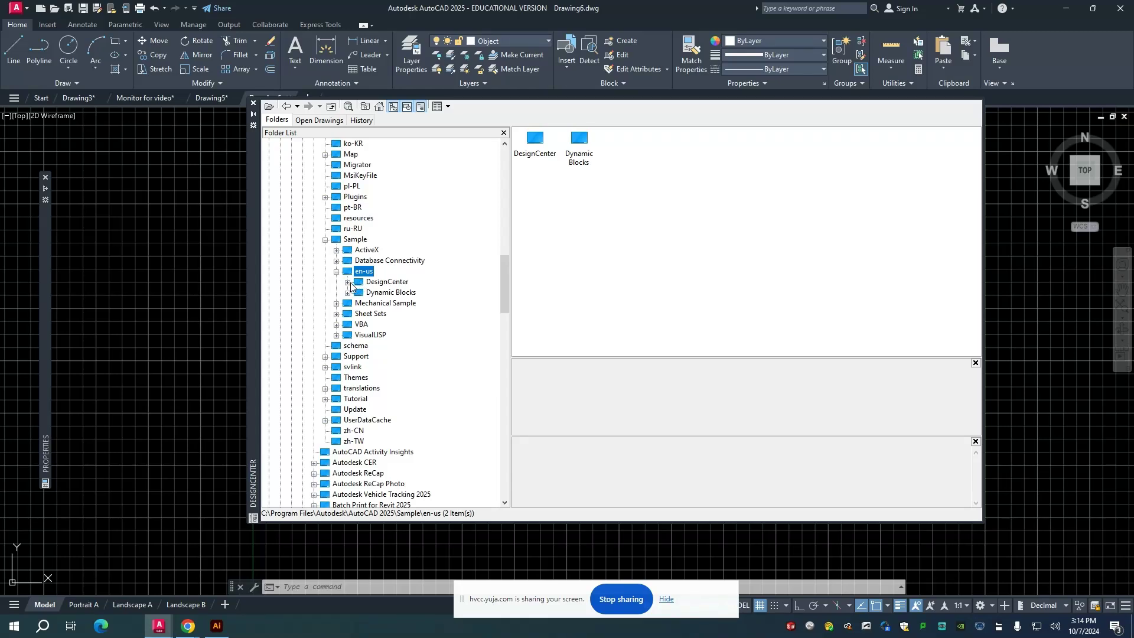
pyautogui.click(348, 283)
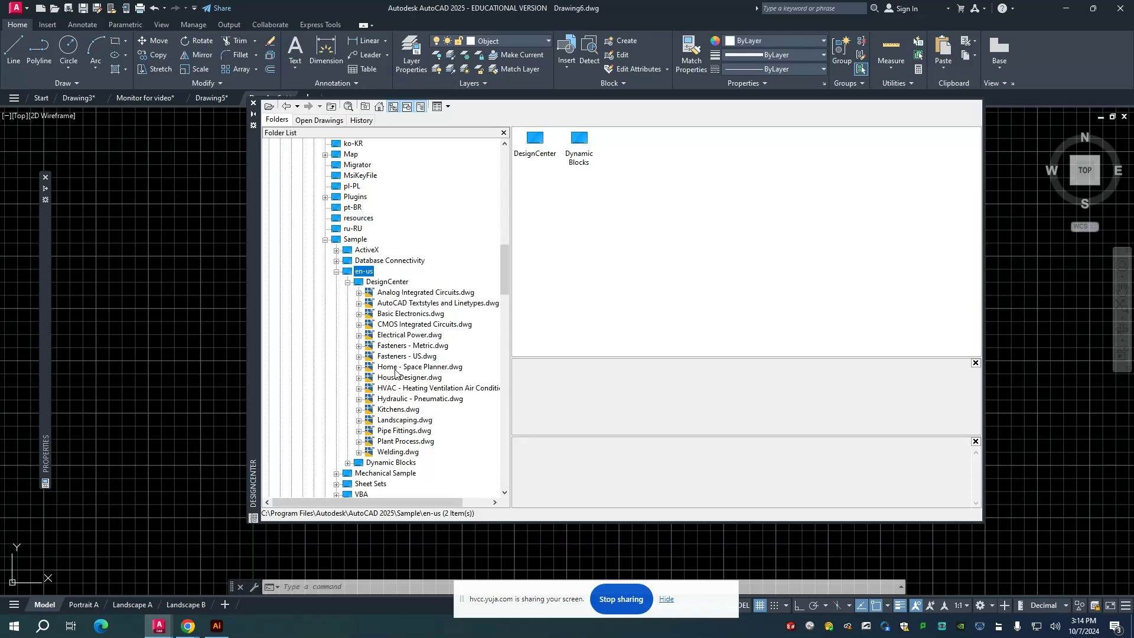
# Expand Kitchens.dwg in the folder tree and display its blocks.
pyautogui.click(392, 412)
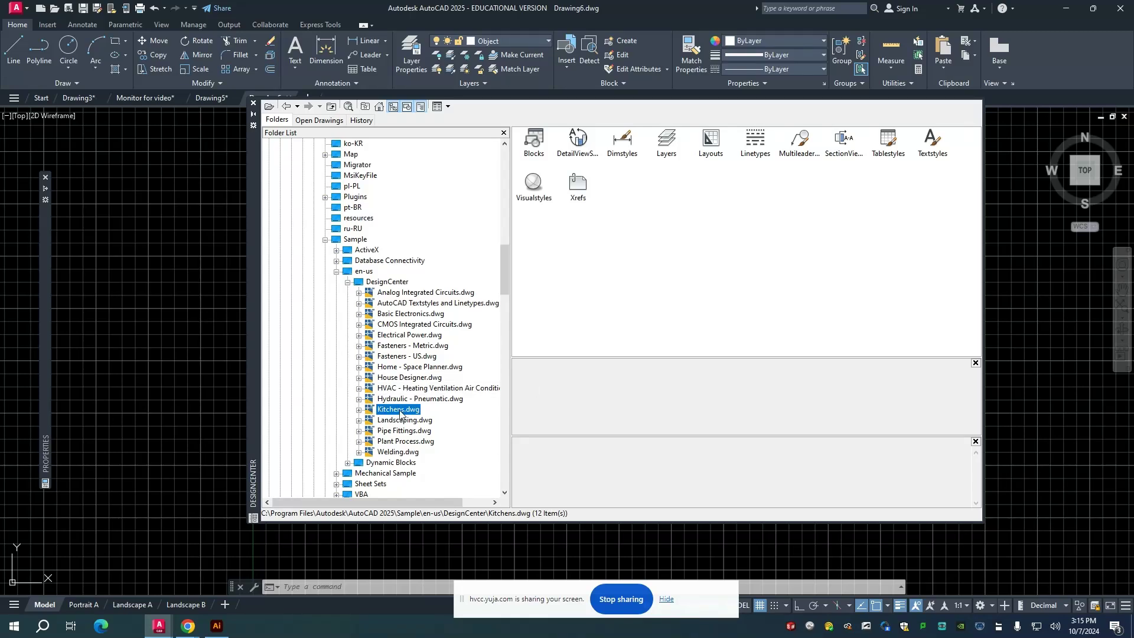
pyautogui.click(358, 410)
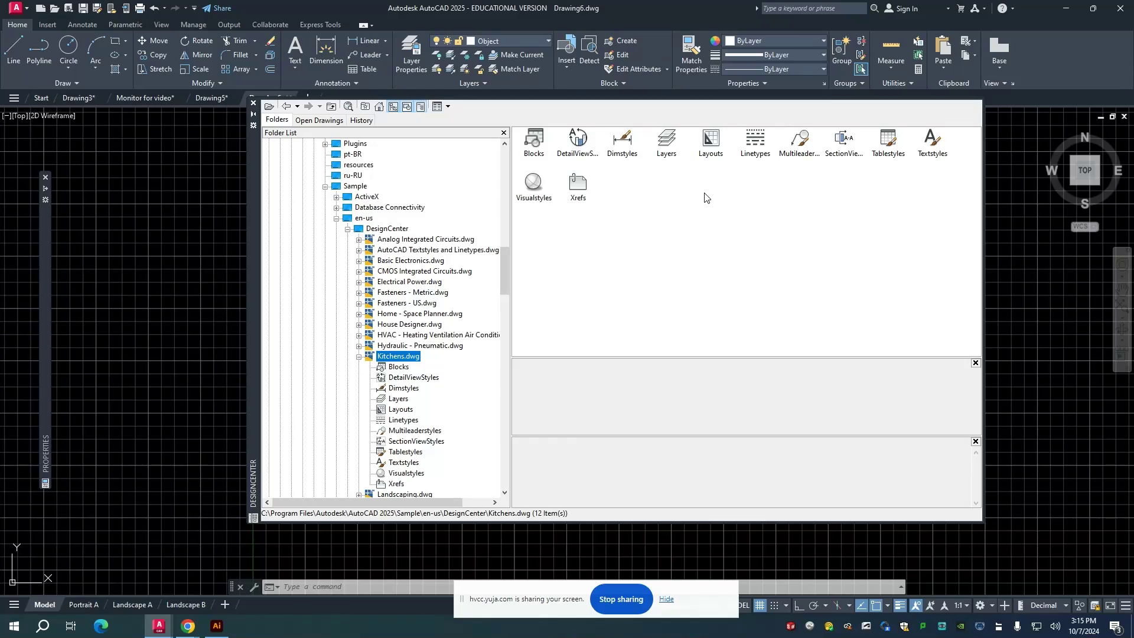
pyautogui.doubleClick(537, 143)
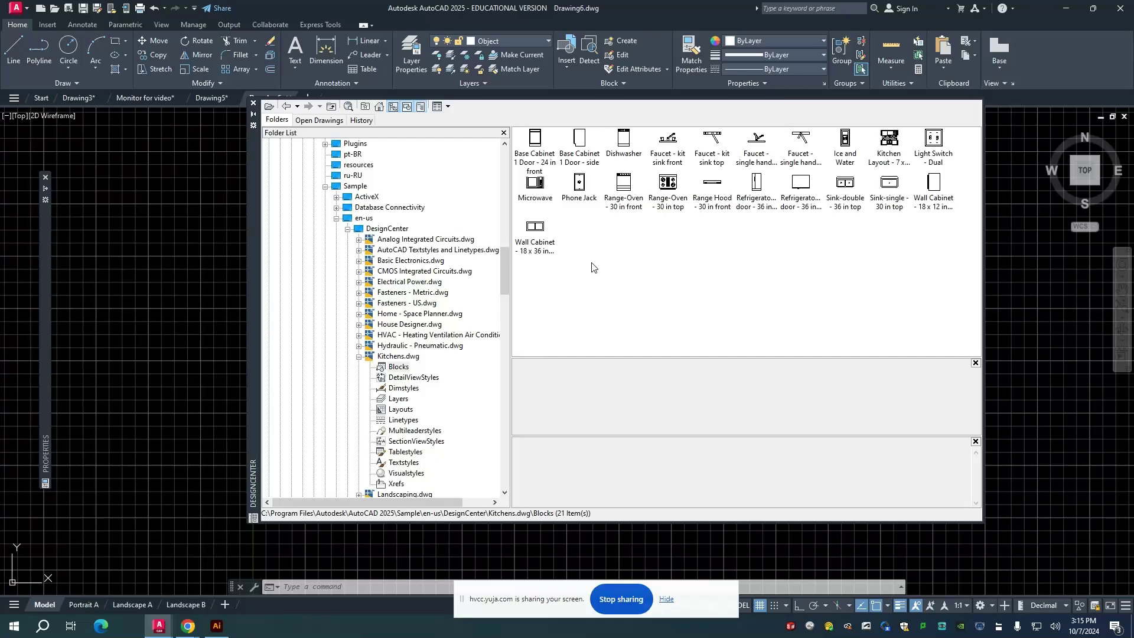
# Display the blocks in Home - Space Planner.dwg and preview several, including Bed - Queen, Copy Machine, Exercise Bike and Wet Bar.
pyautogui.click(374, 316)
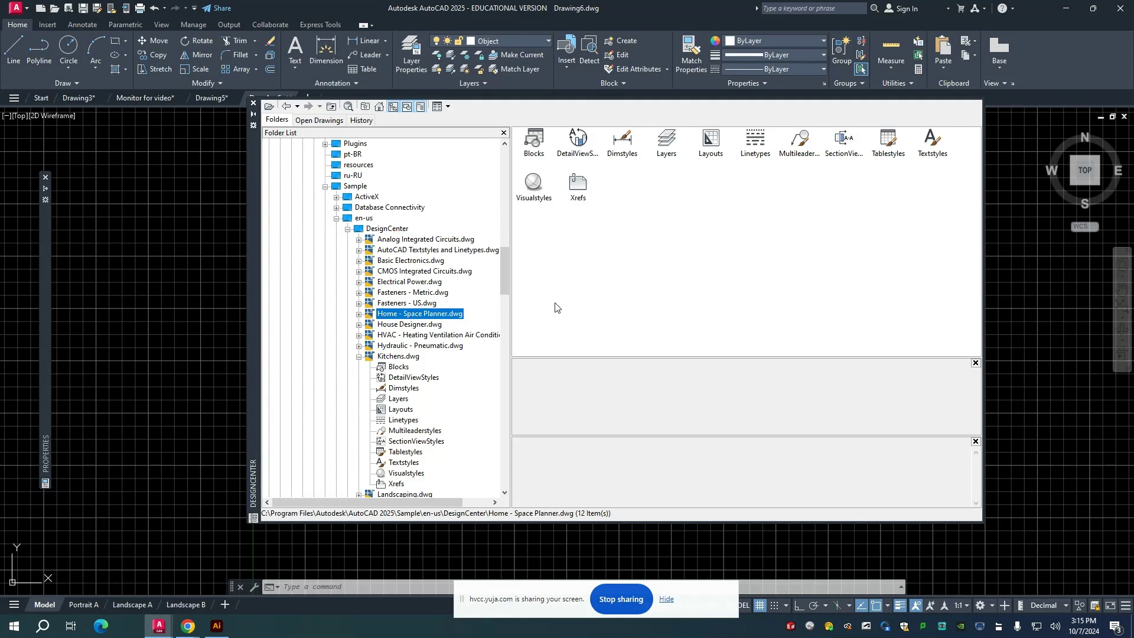
pyautogui.doubleClick(533, 139)
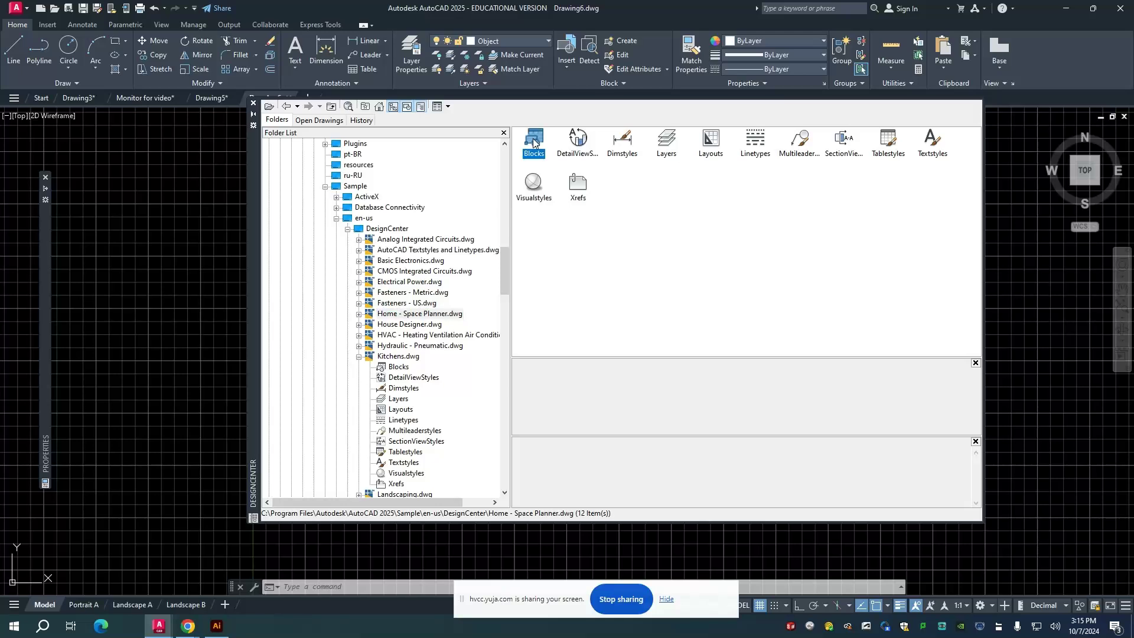
pyautogui.click(534, 148)
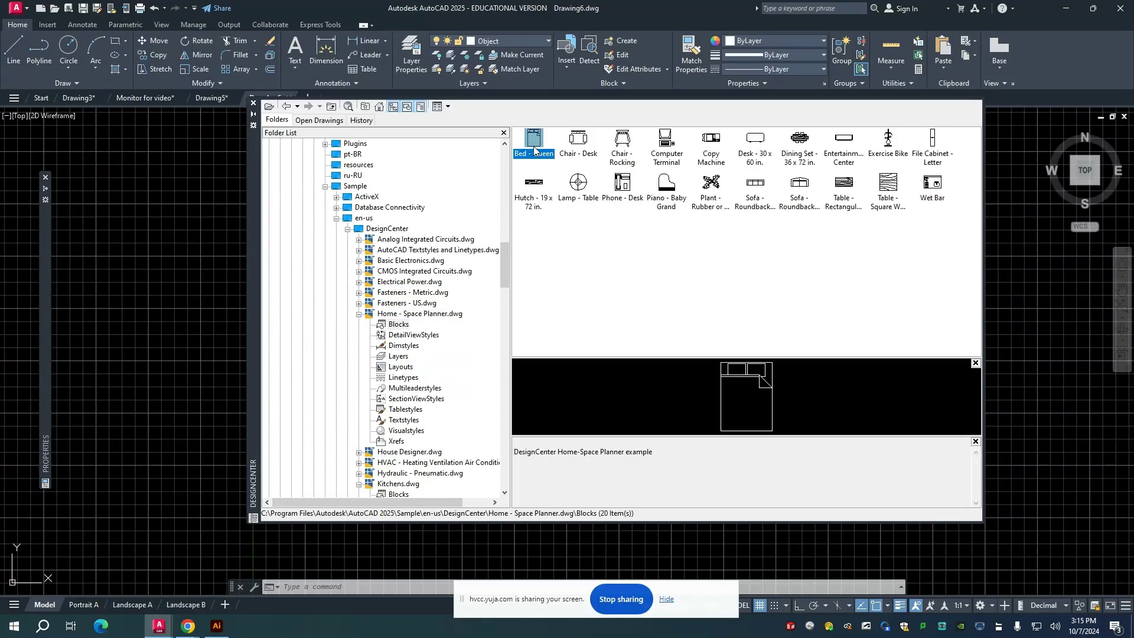
pyautogui.click(579, 148)
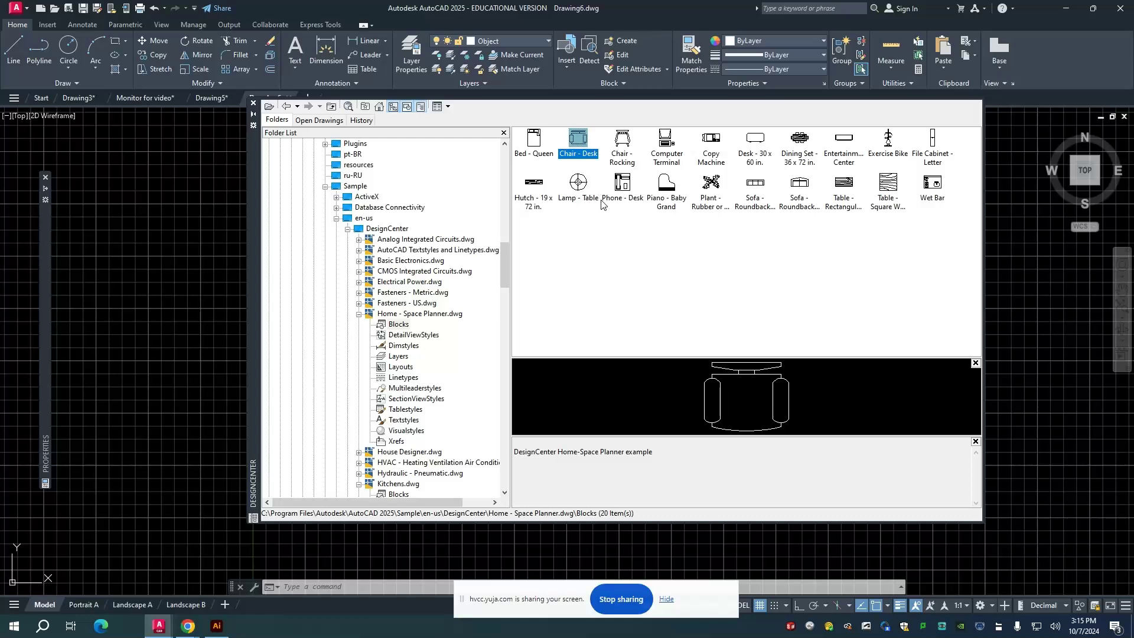
pyautogui.click(623, 188)
pyautogui.click(668, 143)
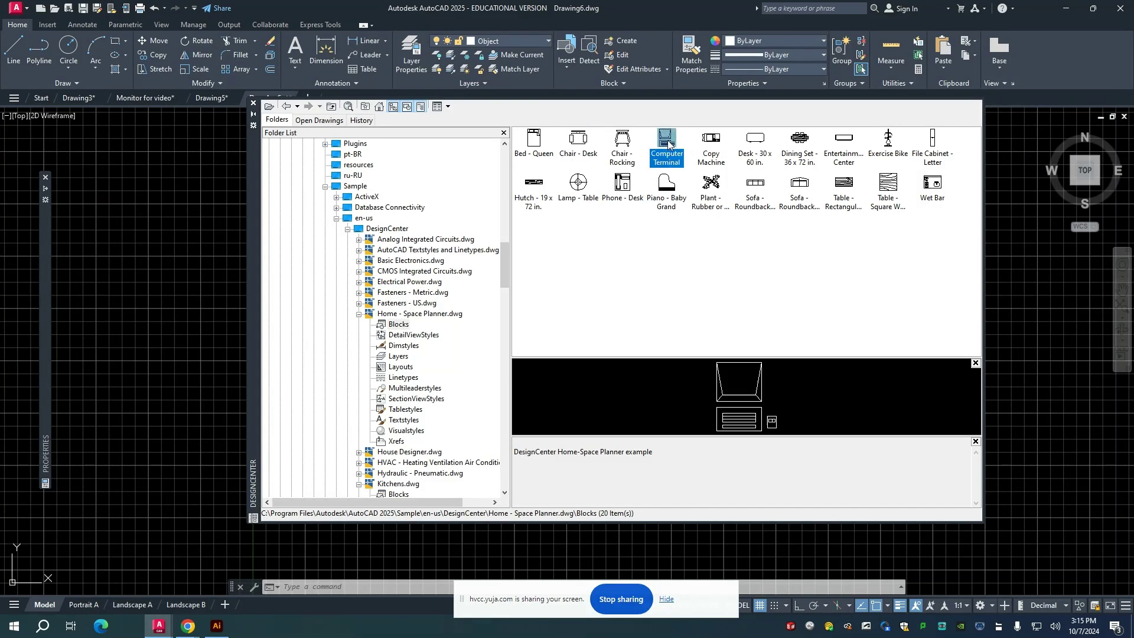
pyautogui.click(711, 147)
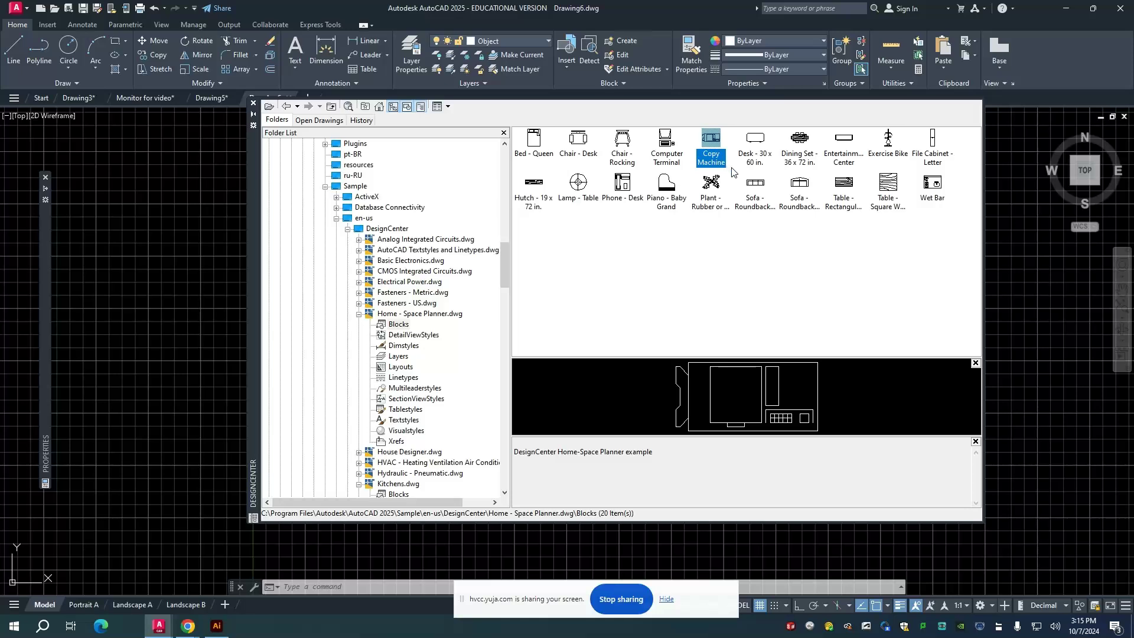
pyautogui.click(800, 142)
pyautogui.click(888, 150)
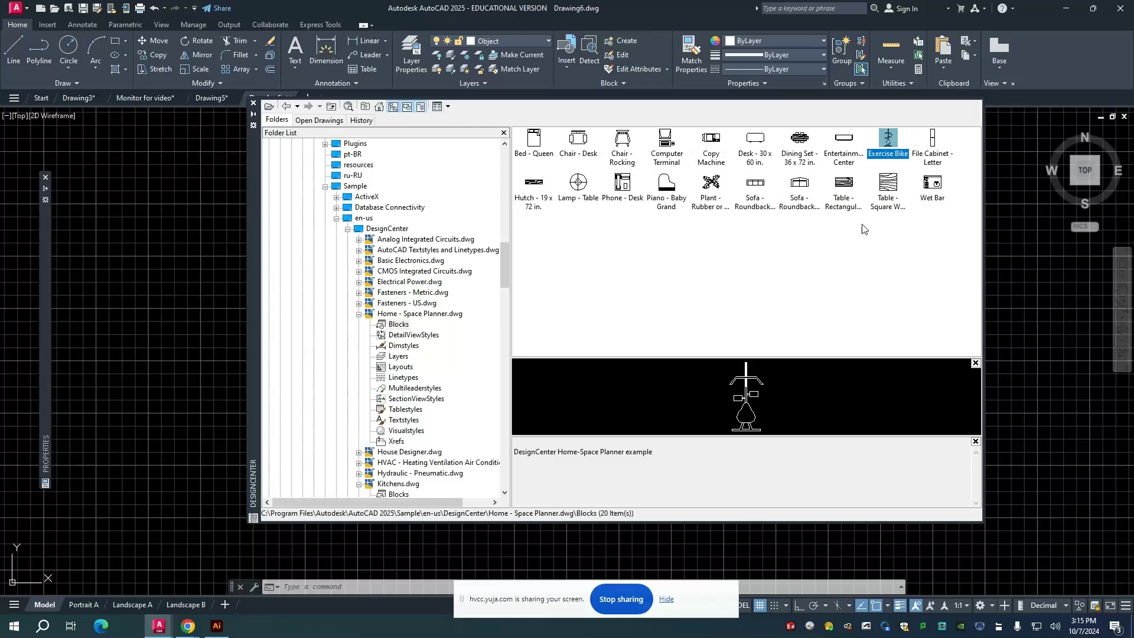
pyautogui.click(803, 184)
pyautogui.click(845, 183)
pyautogui.click(890, 186)
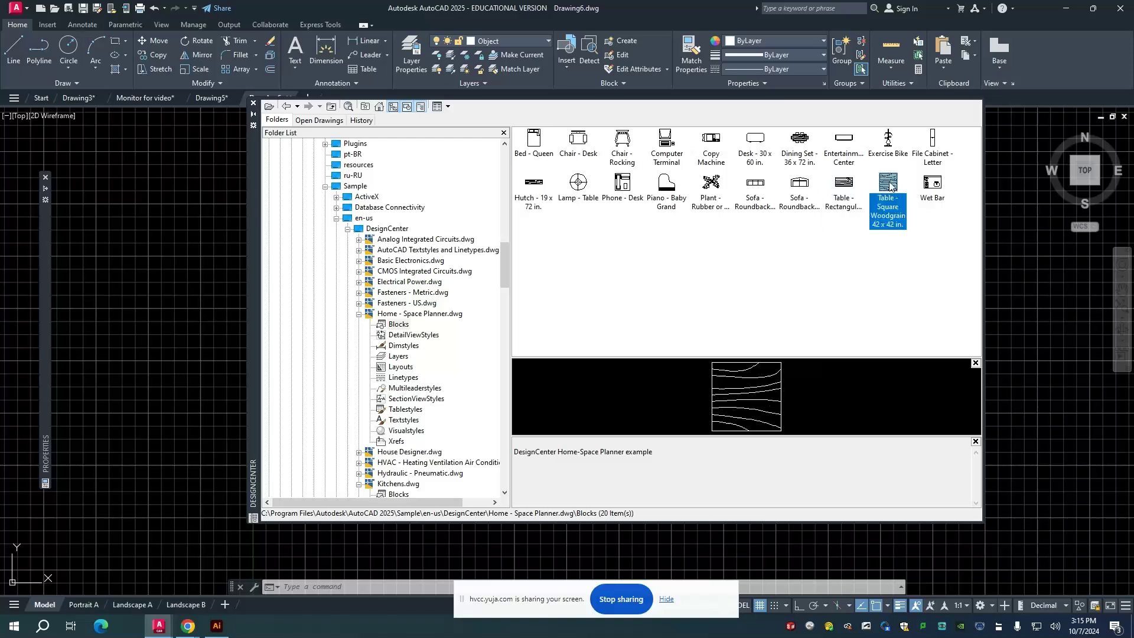
pyautogui.click(934, 184)
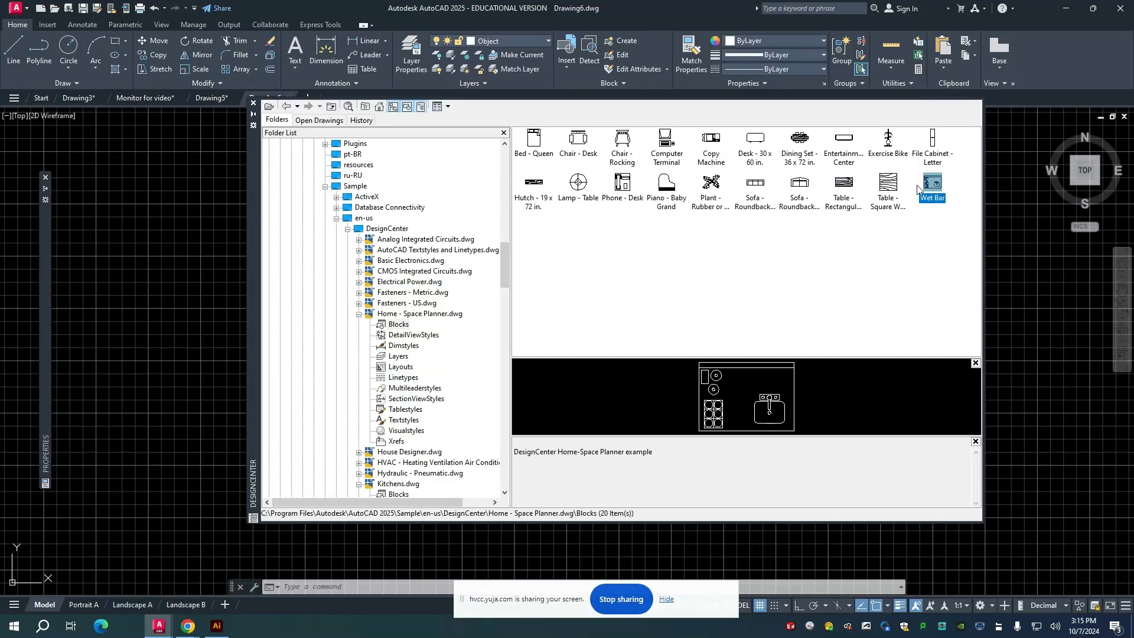
# Preview the Sofa - Roundback 7 ft., Piano - Baby Grand and Phone - Desk blocks in Home - Space Planner.dwg.
pyautogui.click(752, 186)
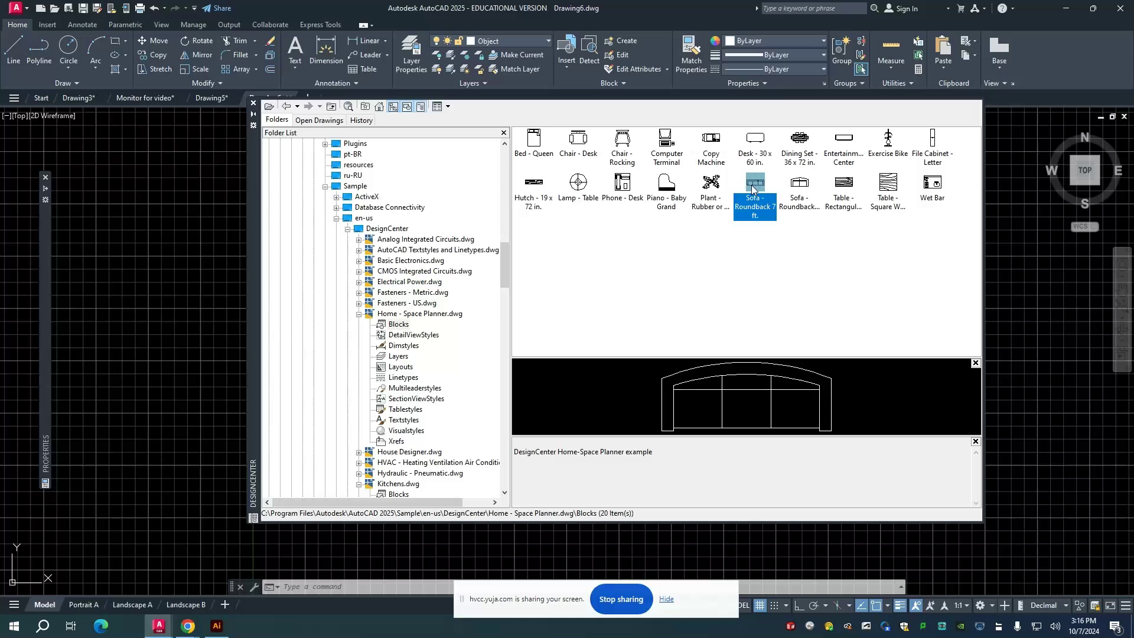
pyautogui.click(663, 186)
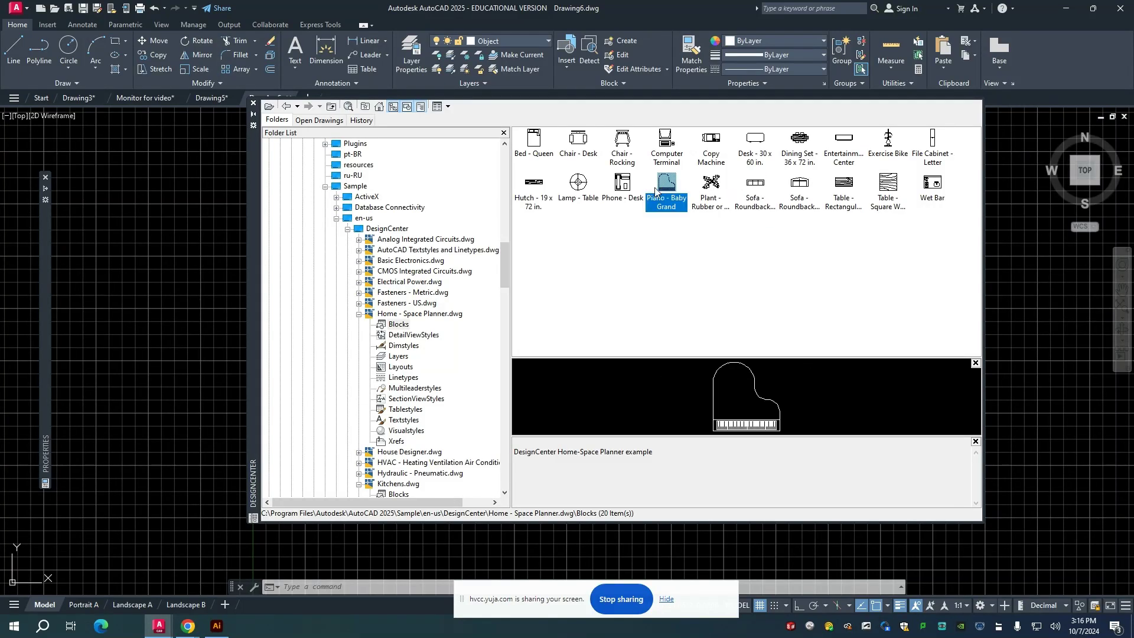
pyautogui.click(626, 187)
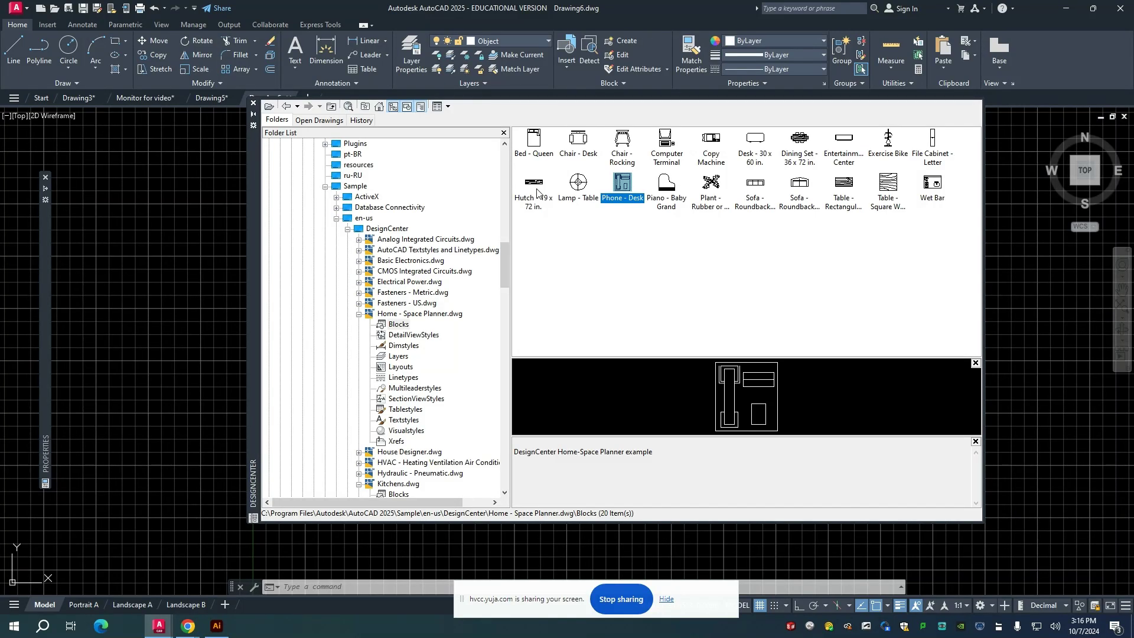
# Display the blocks in Basic Electronics.dwg and preview Battery, Capacitor and Circuit Breaker.
pyautogui.click(414, 260)
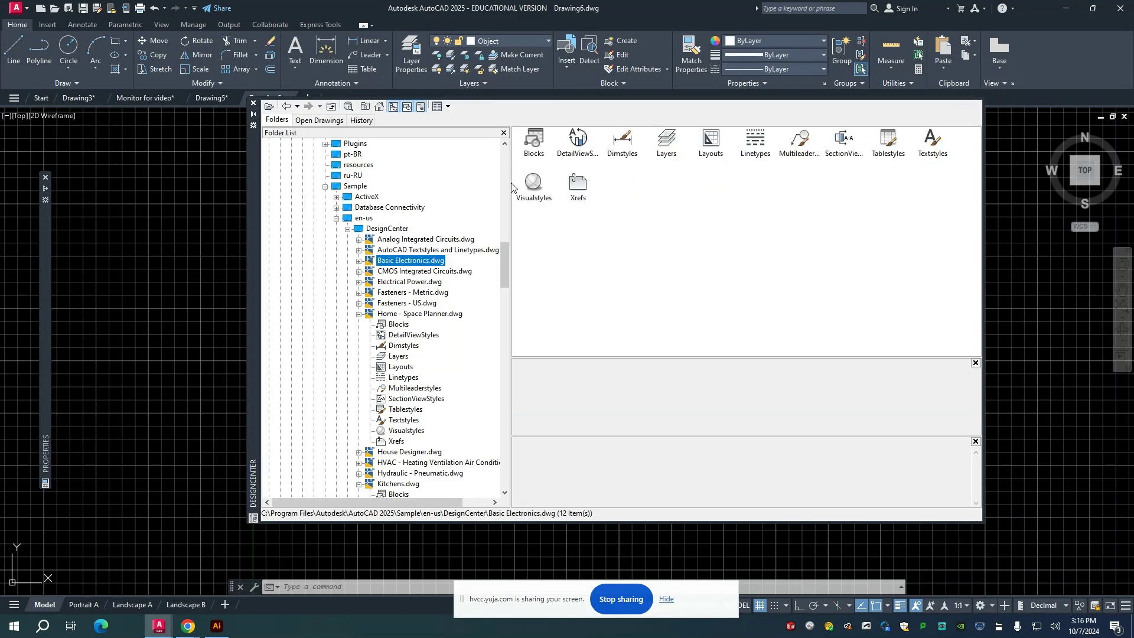
pyautogui.doubleClick(532, 142)
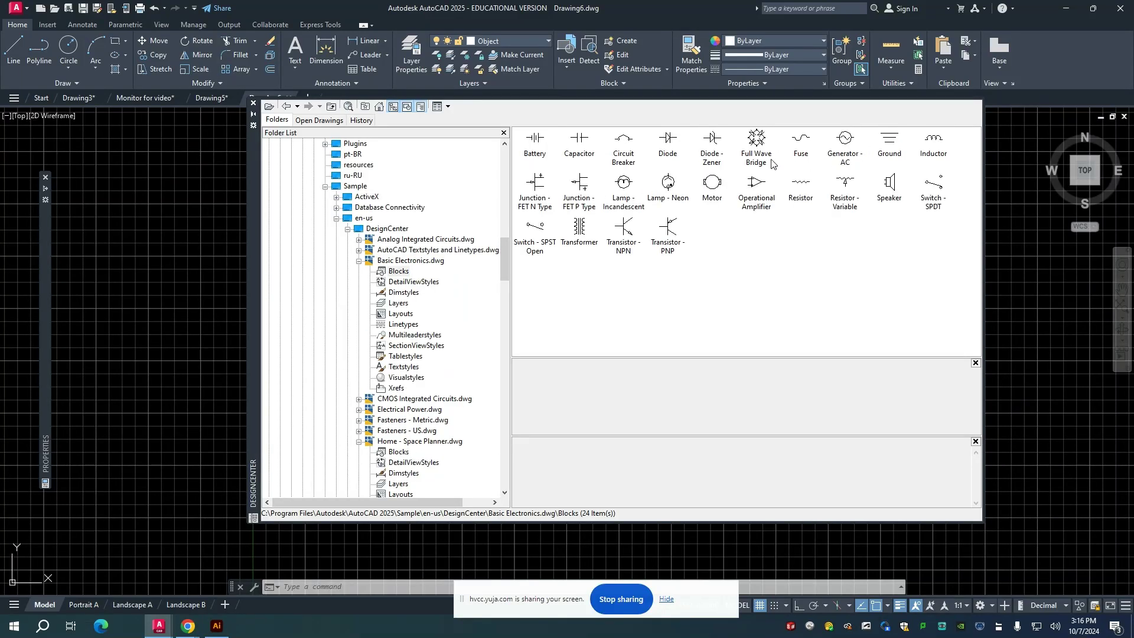
pyautogui.click(581, 146)
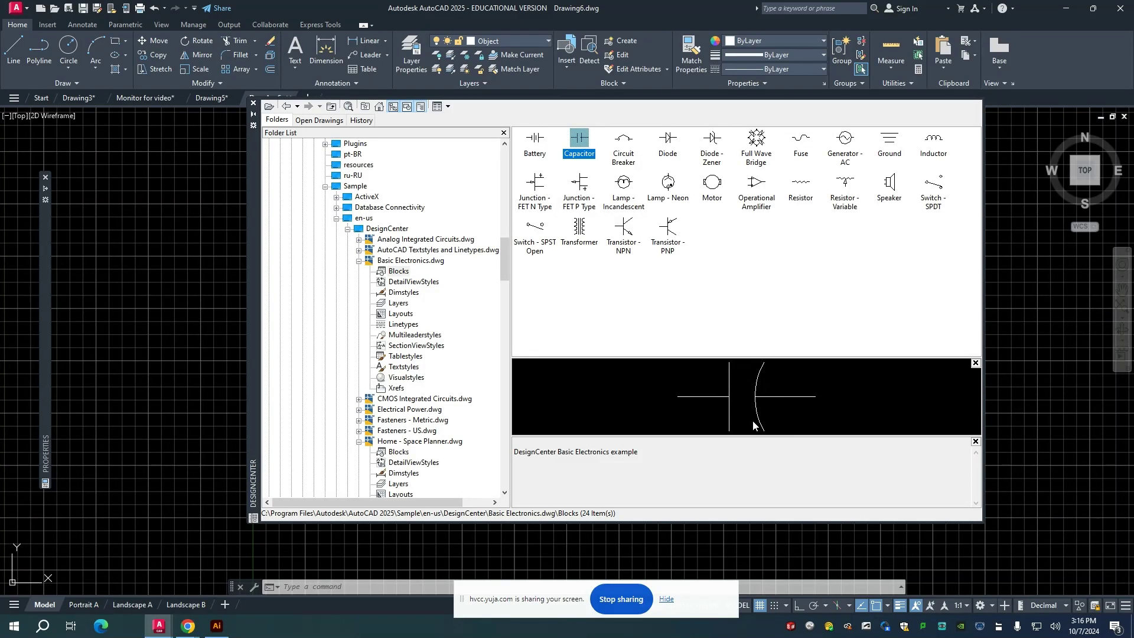
pyautogui.click(539, 144)
pyautogui.click(583, 145)
pyautogui.click(624, 142)
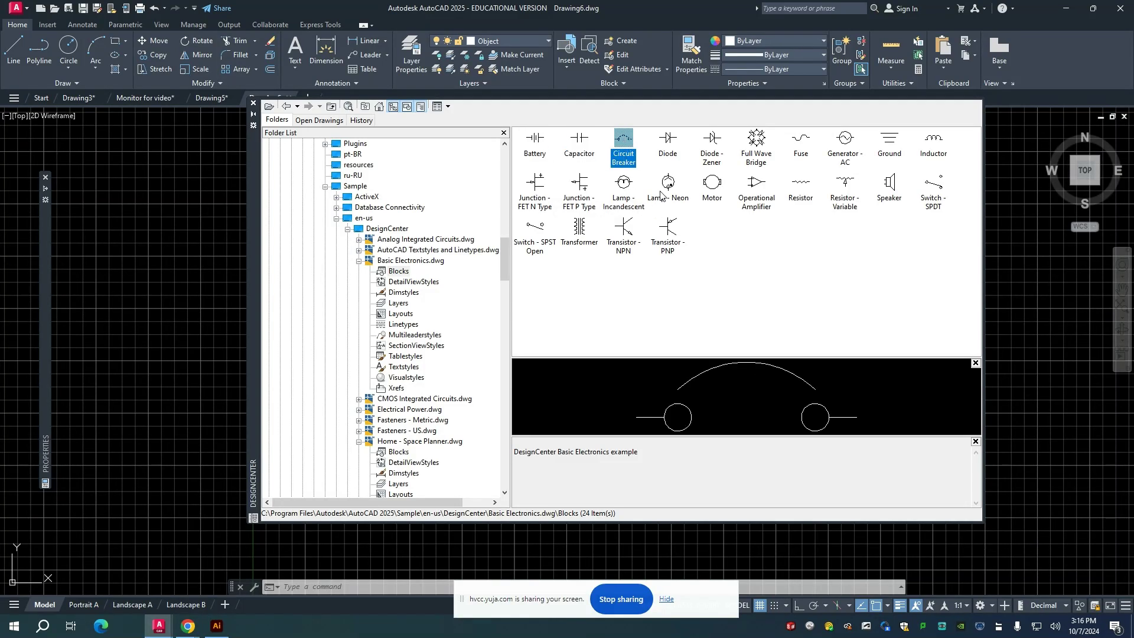
# Return to the blocks of Home - Space Planner.dwg and place the Bed - Queen block in the drawing.
pyautogui.click(391, 453)
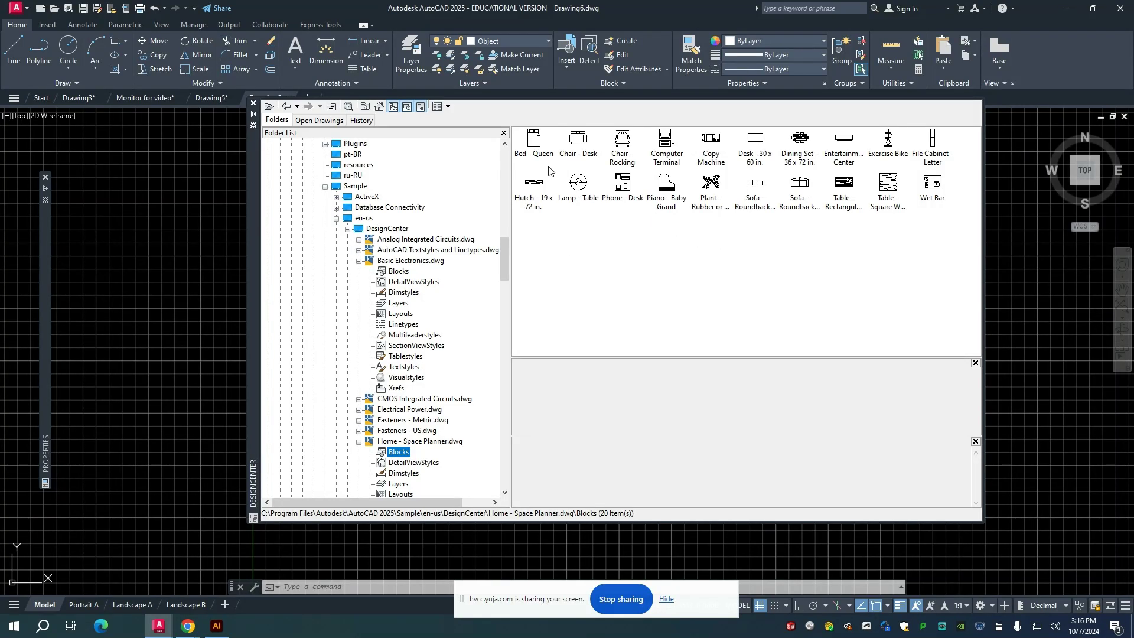
pyautogui.click(535, 139)
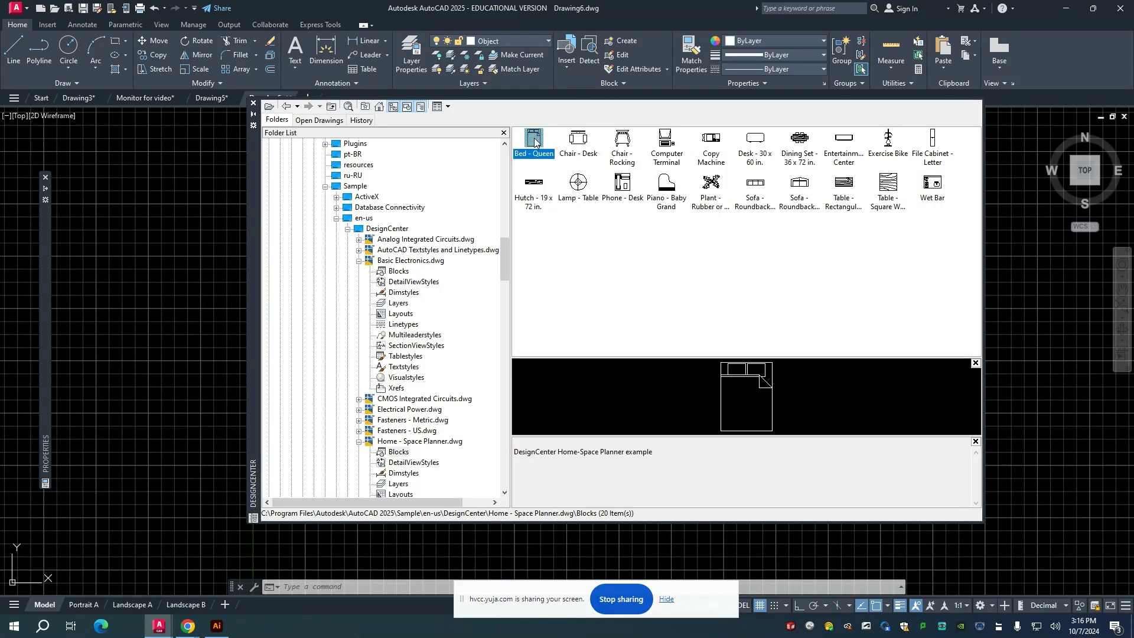
pyautogui.moveTo(535, 139)
pyautogui.mouseDown()
pyautogui.moveTo(184, 348)
pyautogui.moveTo(152, 302)
pyautogui.moveTo(141, 224)
pyautogui.moveTo(189, 292)
pyautogui.mouseUp()
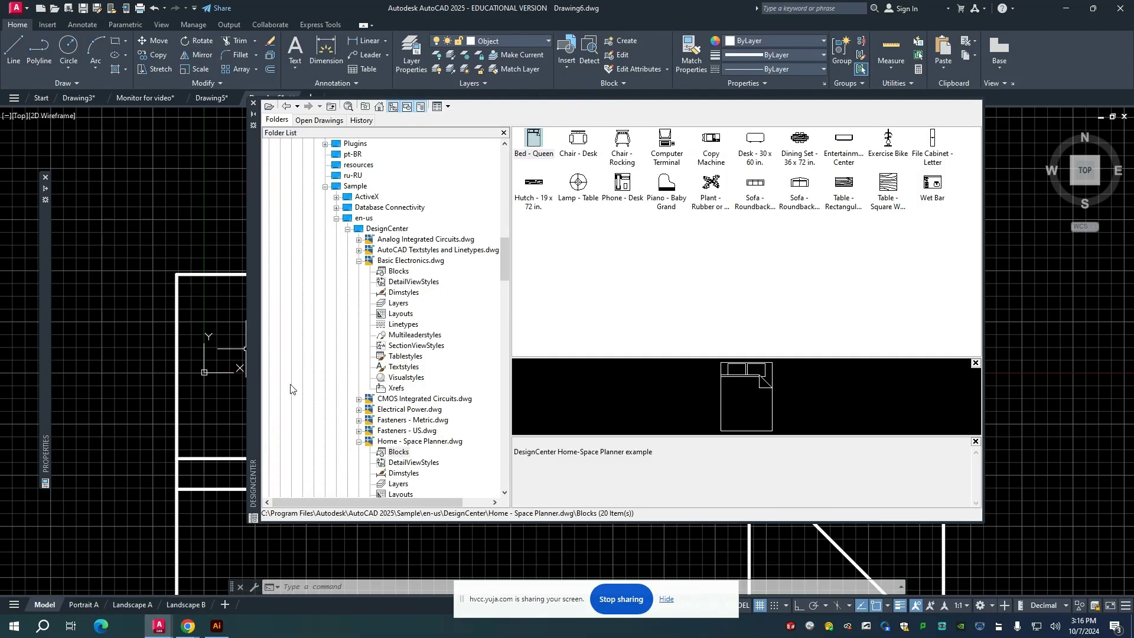
# Shrink the DesignCenter palette and move it beside the inserted bed so the whole bed is uncovered.
pyautogui.moveTo(981, 523); pyautogui.dragTo(867, 401)
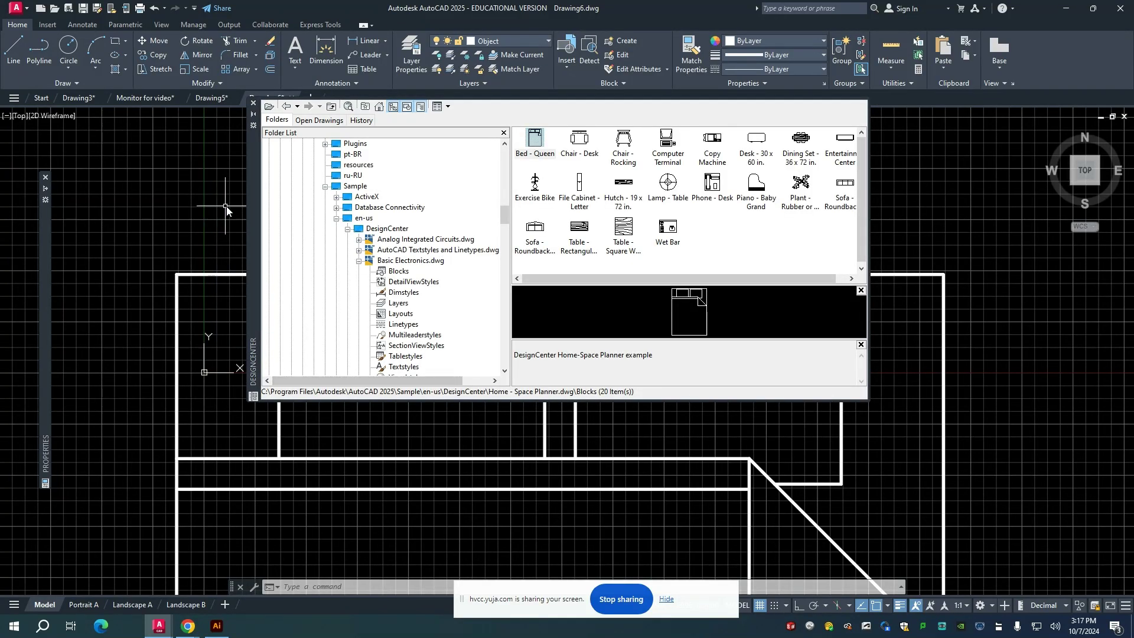
pyautogui.moveTo(254, 217); pyautogui.dragTo(84, 217)
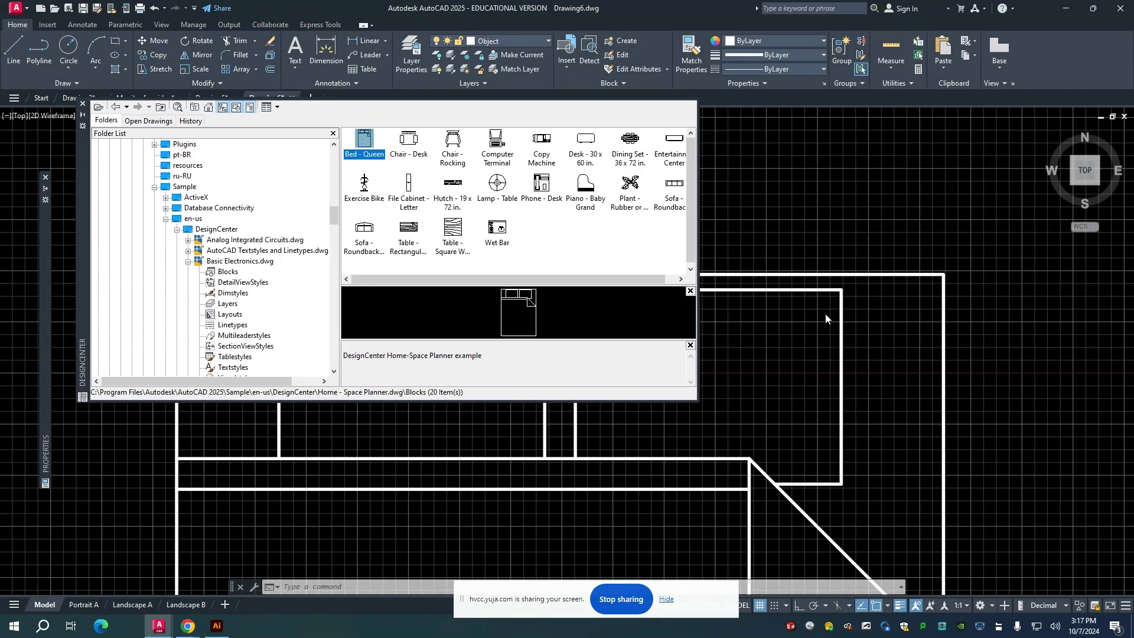
pyautogui.scroll(-2, 918, 293)
pyautogui.scroll(-2, 918, 294)
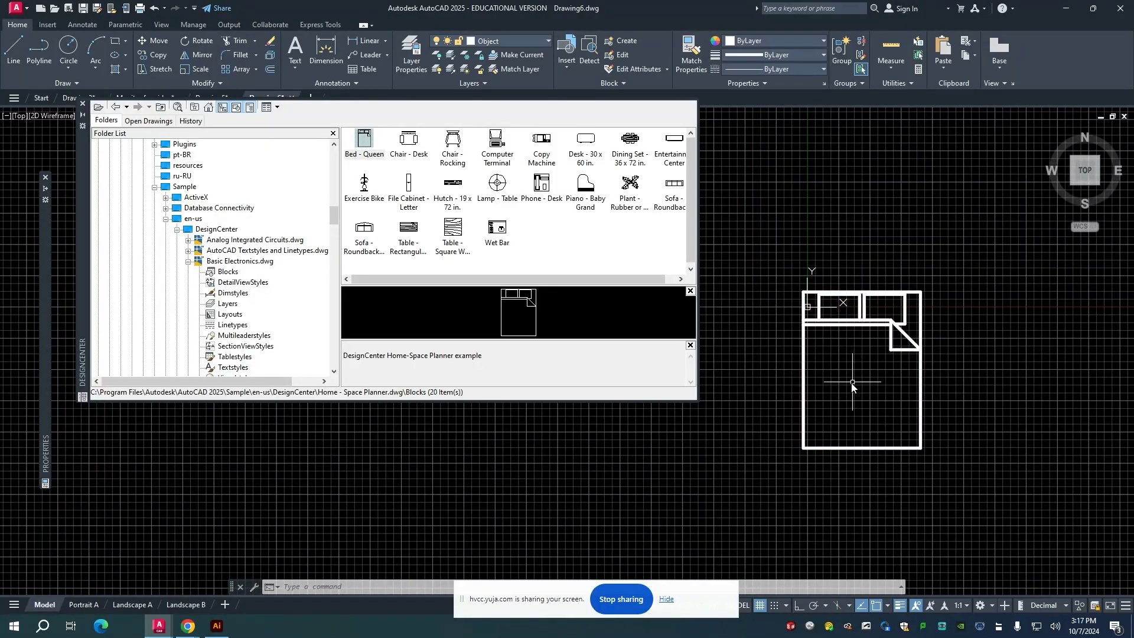
pyautogui.scroll(2, 845, 392)
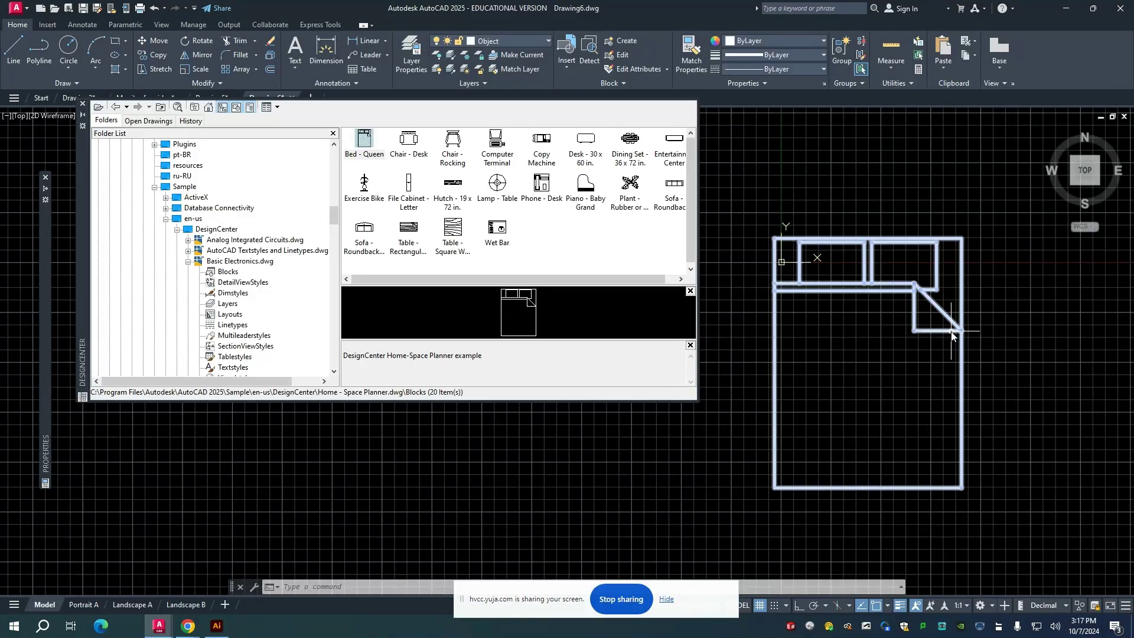
pyautogui.moveTo(910, 355); pyautogui.dragTo(885, 261, button='middle')
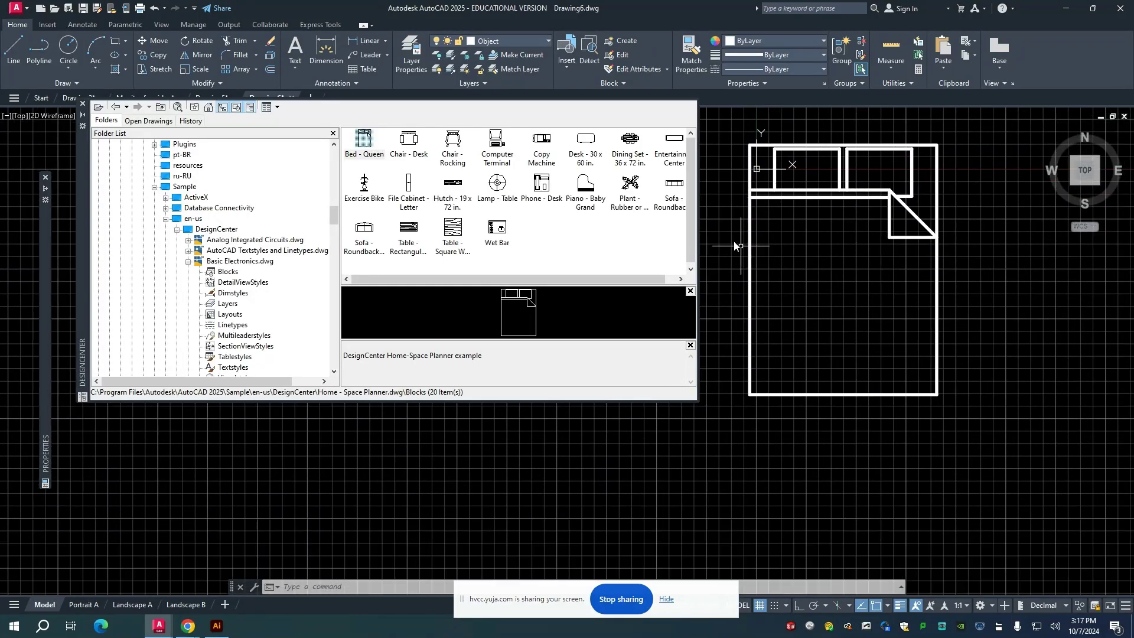
# Place two Chair - Desk blocks below the bed, the first unrotated and the second inserted at a rotation angle of -90.
pyautogui.click(405, 145)
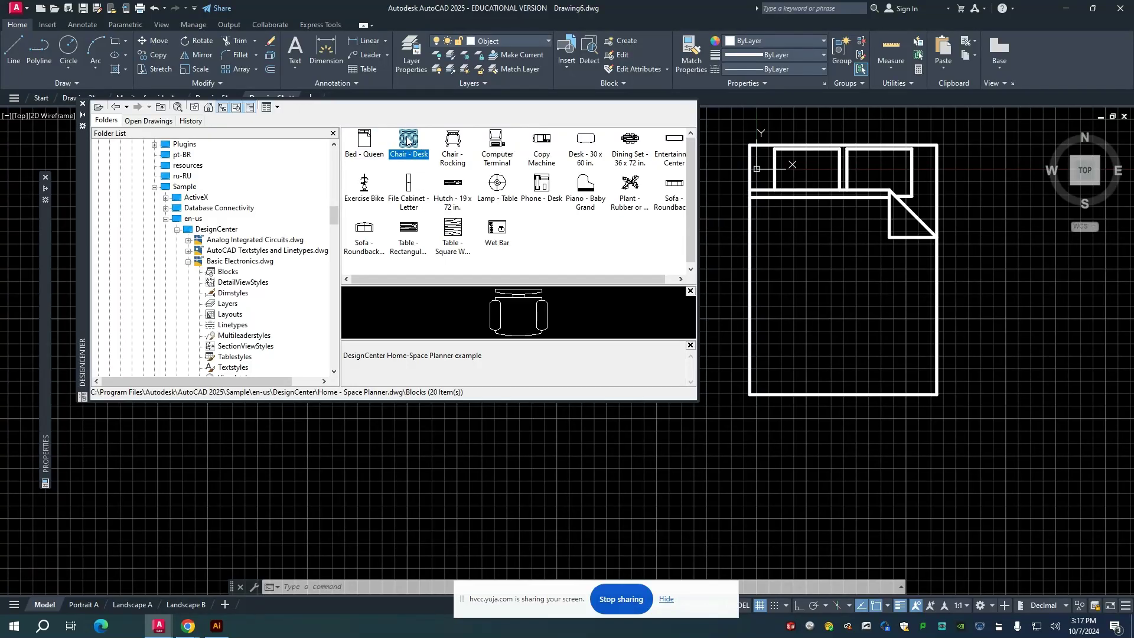
pyautogui.moveTo(406, 139)
pyautogui.mouseDown()
pyautogui.moveTo(748, 472)
pyautogui.moveTo(755, 442)
pyautogui.mouseUp()
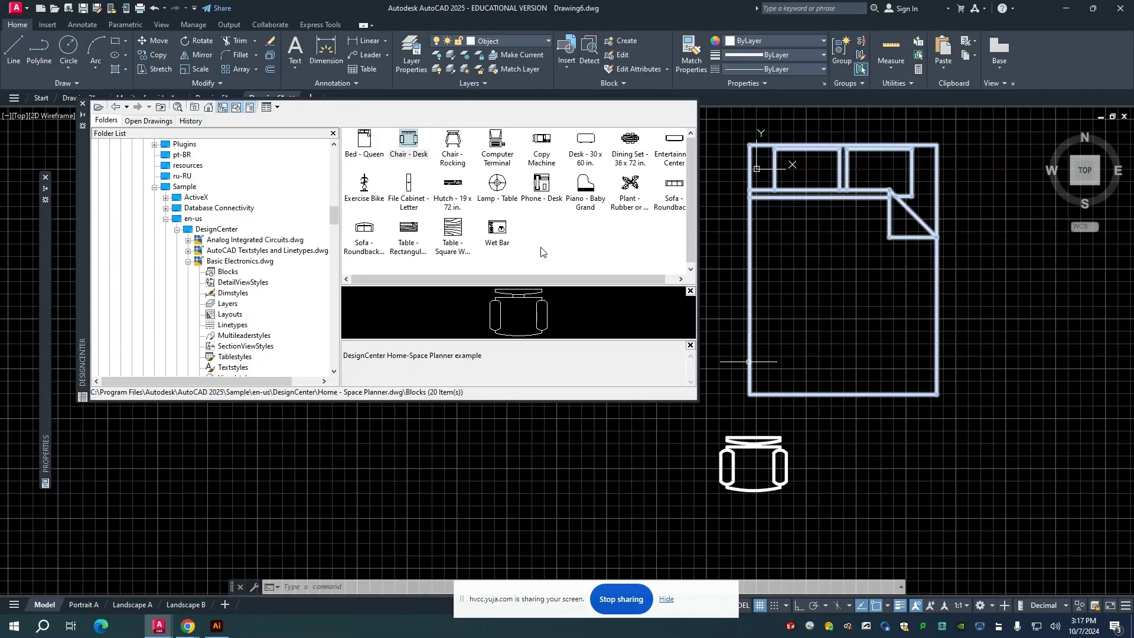
pyautogui.doubleClick(411, 142)
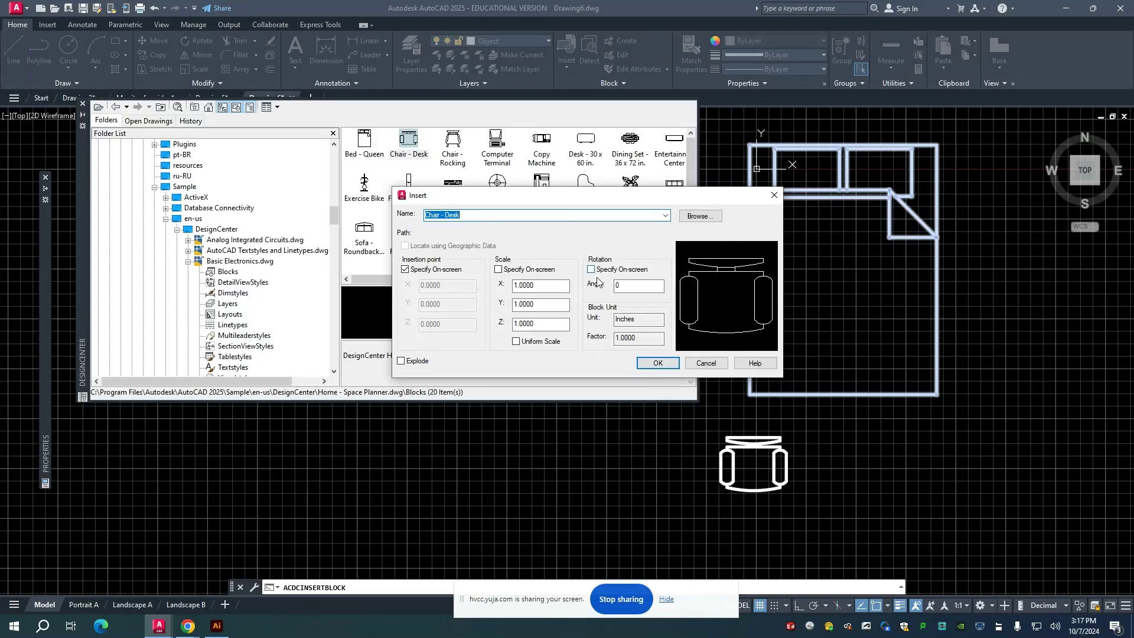
pyautogui.doubleClick(621, 286)
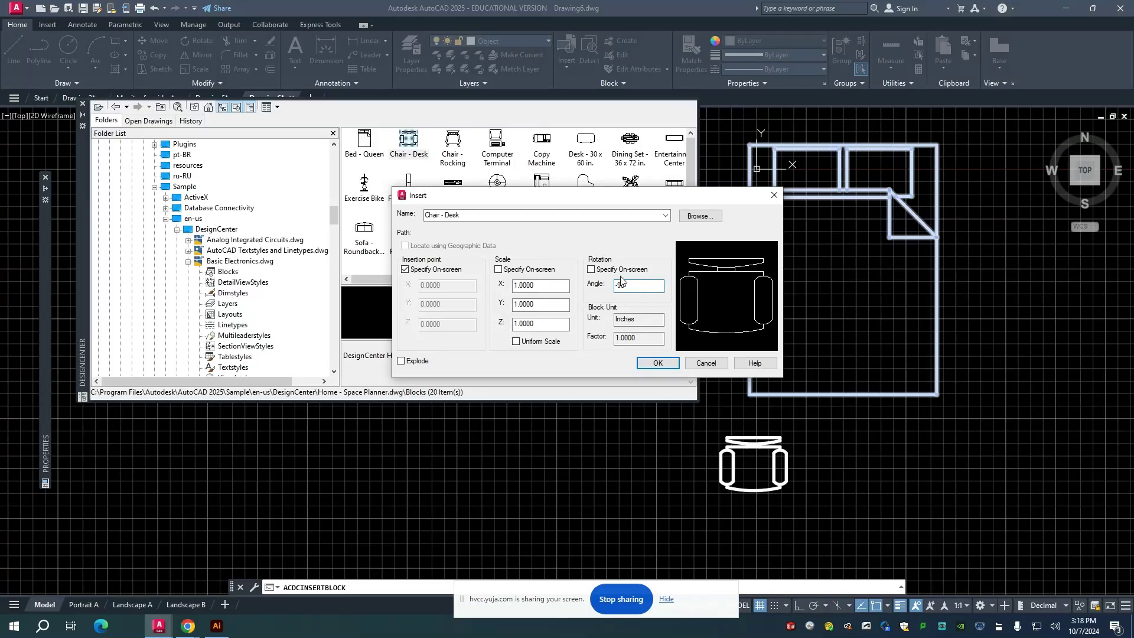
pyautogui.click(659, 363)
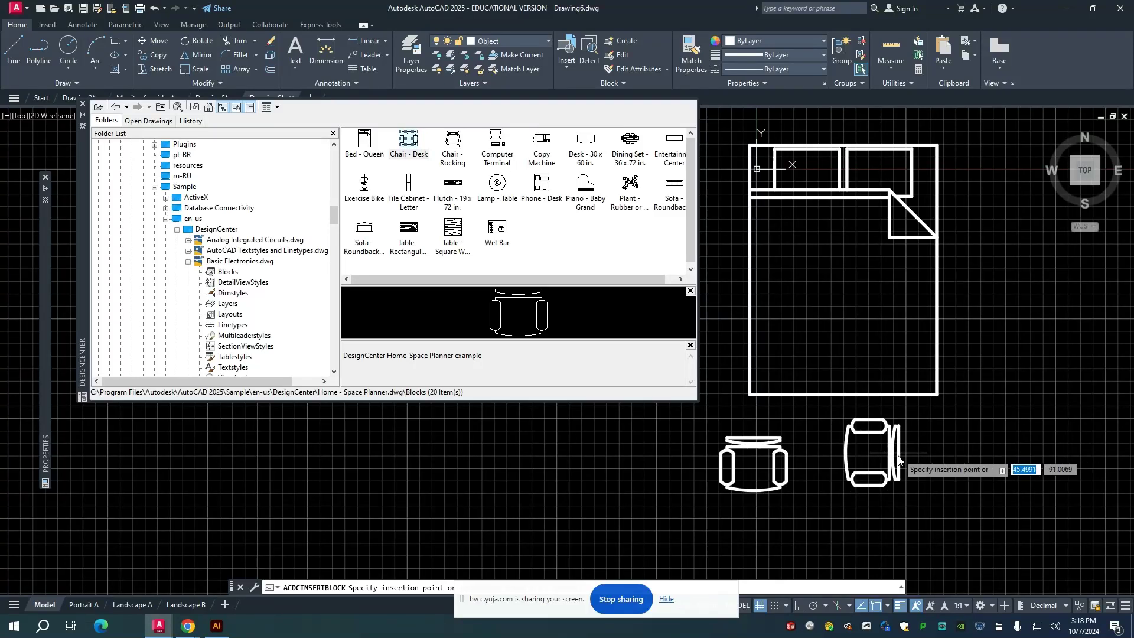
pyautogui.click(915, 463)
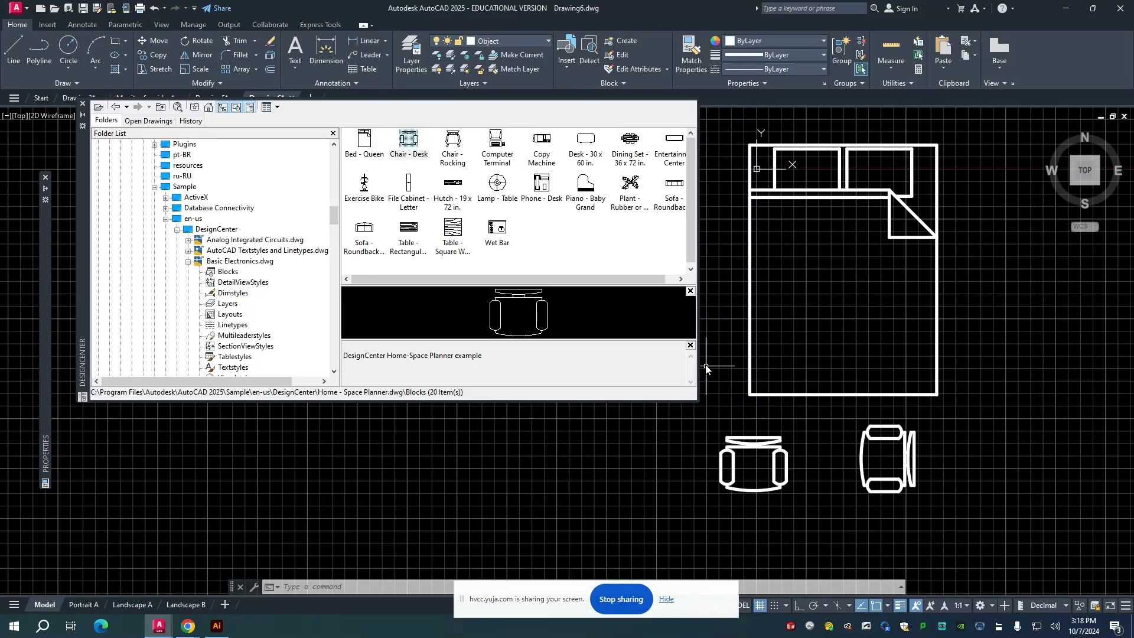
# Insert the Plant - Rubber or Philodendron block at a uniform scale of 2 to the right of the bed.
pyautogui.doubleClick(631, 188)
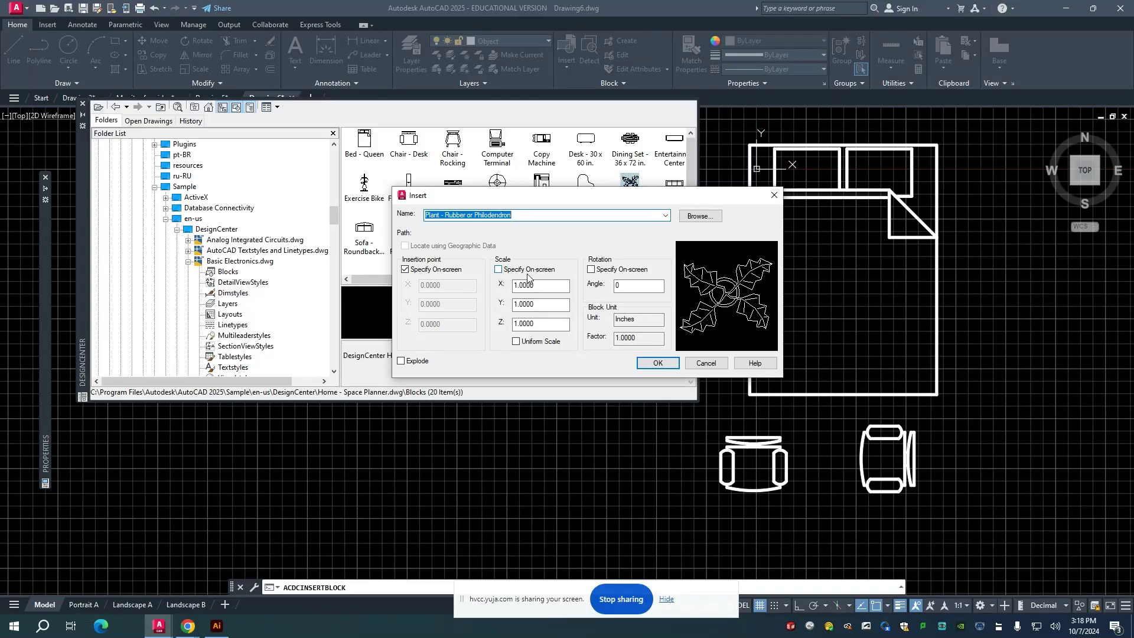
pyautogui.click(499, 270)
pyautogui.click(499, 270)
pyautogui.click(515, 342)
pyautogui.click(501, 287)
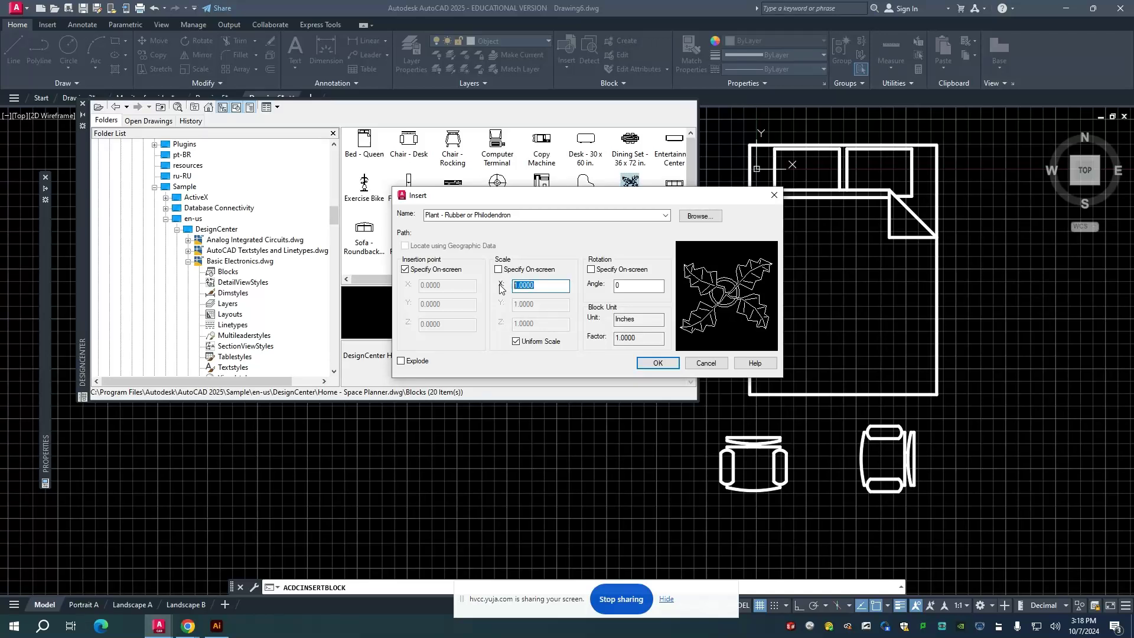
pyautogui.write('2')
pyautogui.click(651, 363)
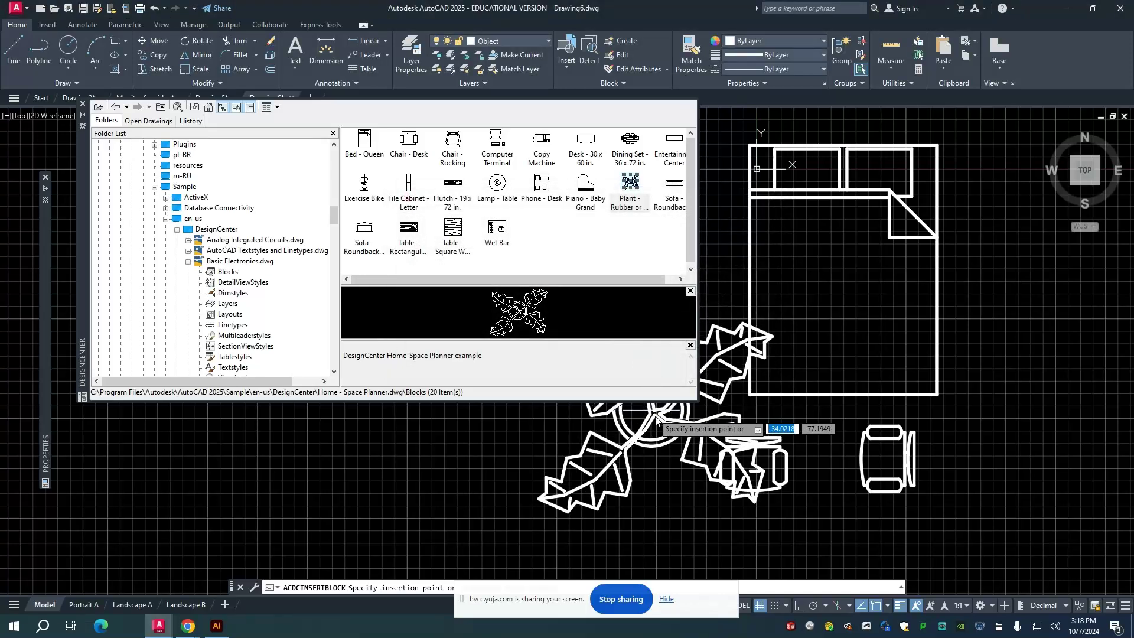
pyautogui.scroll(-4, 657, 418)
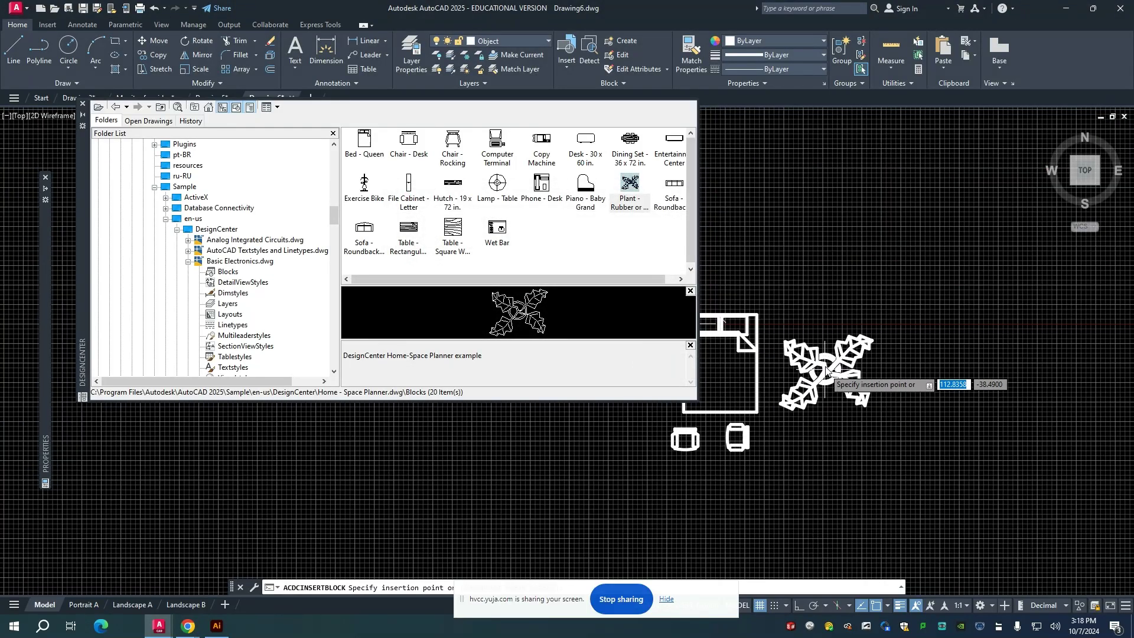
pyautogui.click(818, 307)
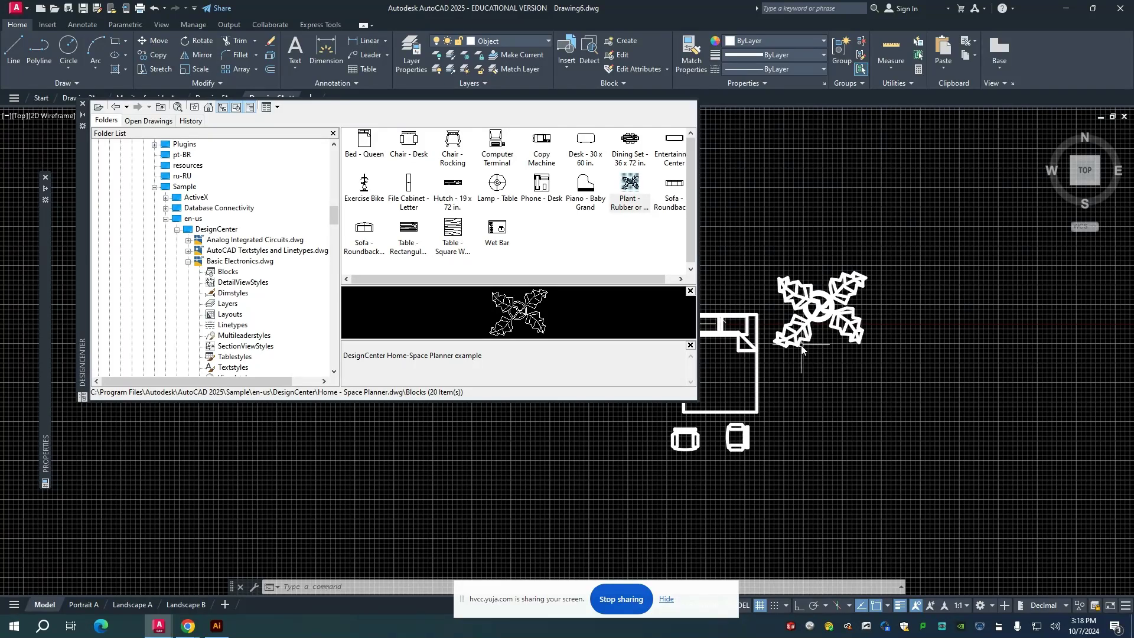
# Examine the Bed - Queen block in the Block Editor with DesignCenter set to auto-hide, and return to the drawing.
pyautogui.scroll(2, 804, 345)
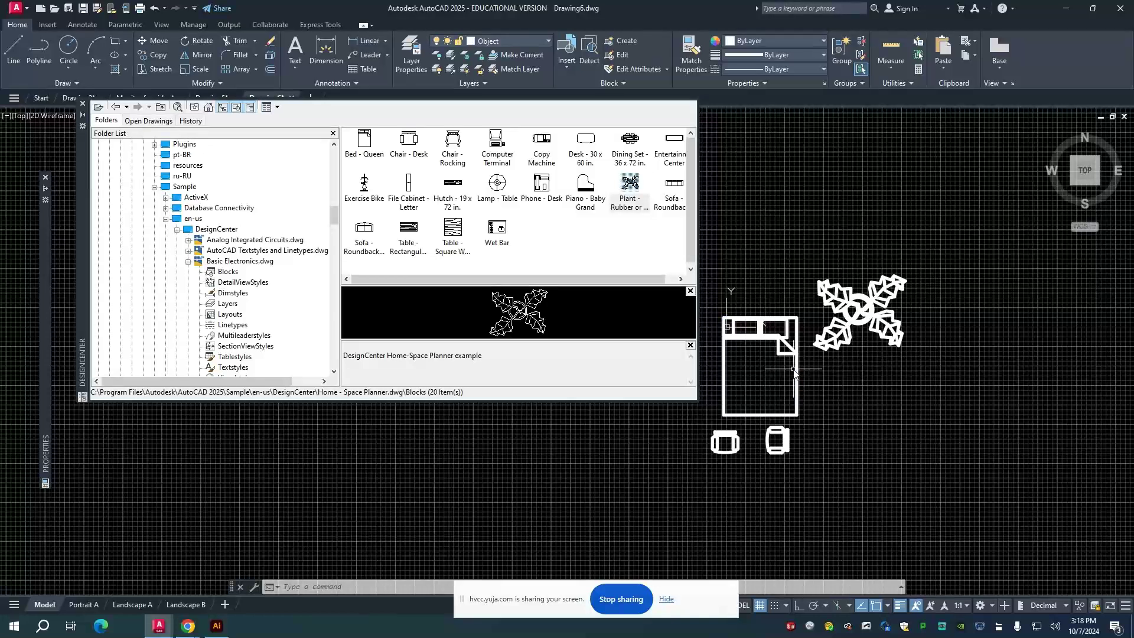
pyautogui.scroll(1, 793, 369)
pyautogui.scroll(-2, 840, 344)
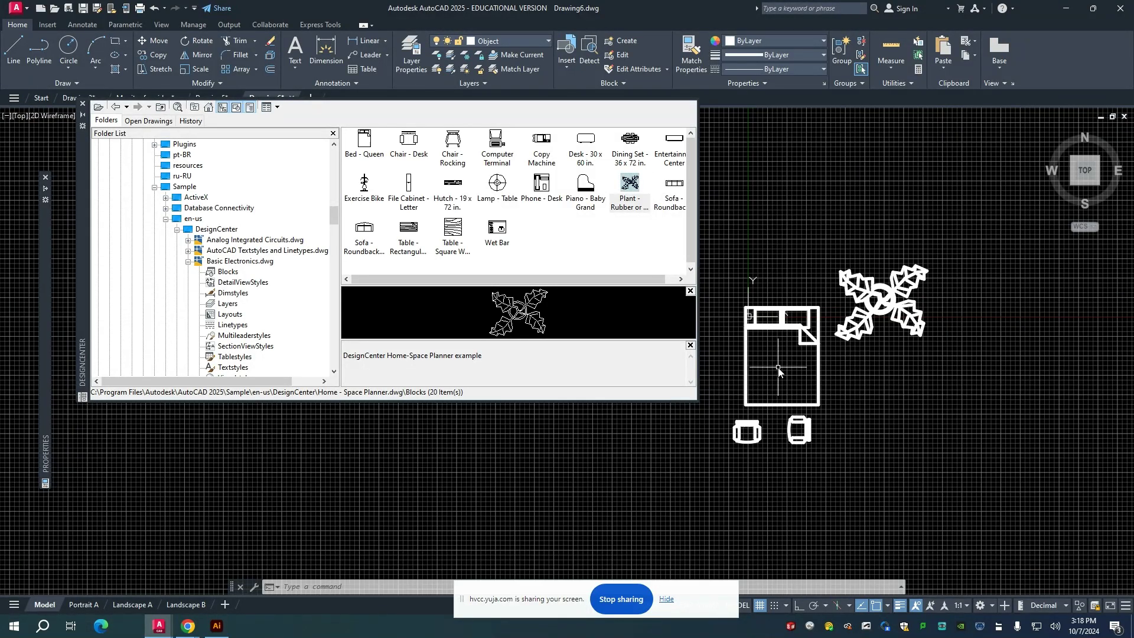
pyautogui.scroll(4, 768, 358)
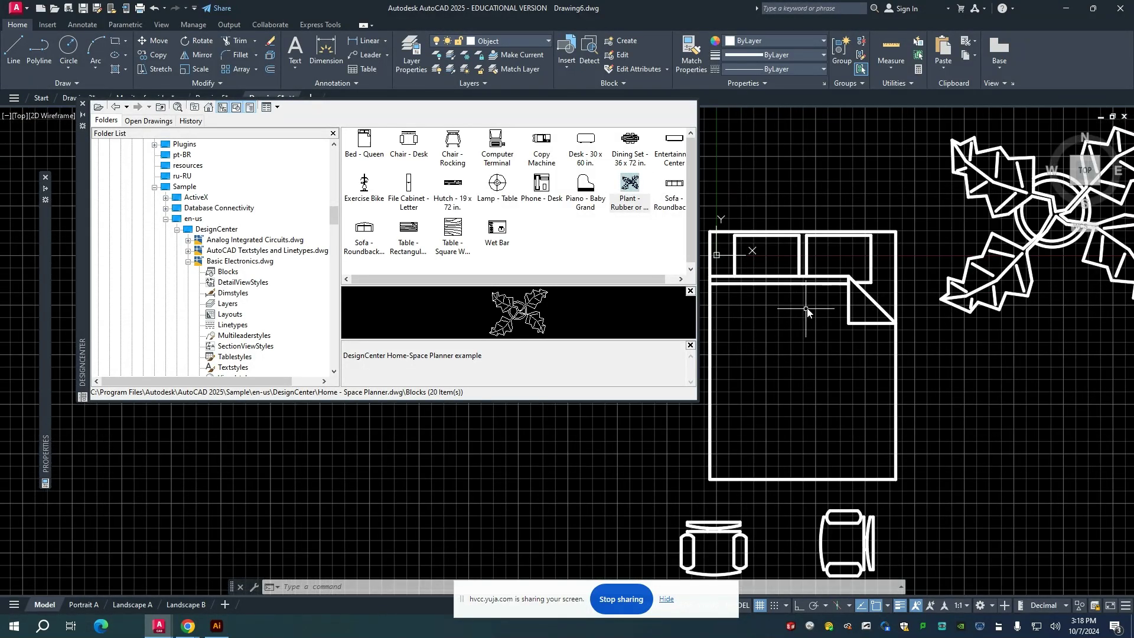
pyautogui.doubleClick(809, 276)
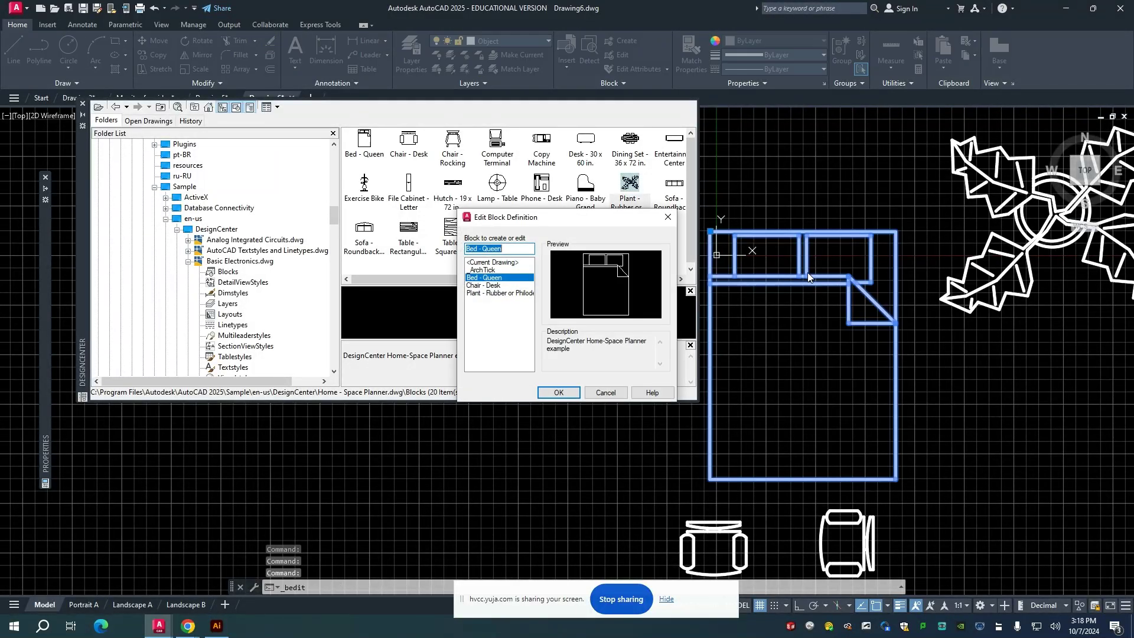
pyautogui.click(551, 393)
pyautogui.click(83, 114)
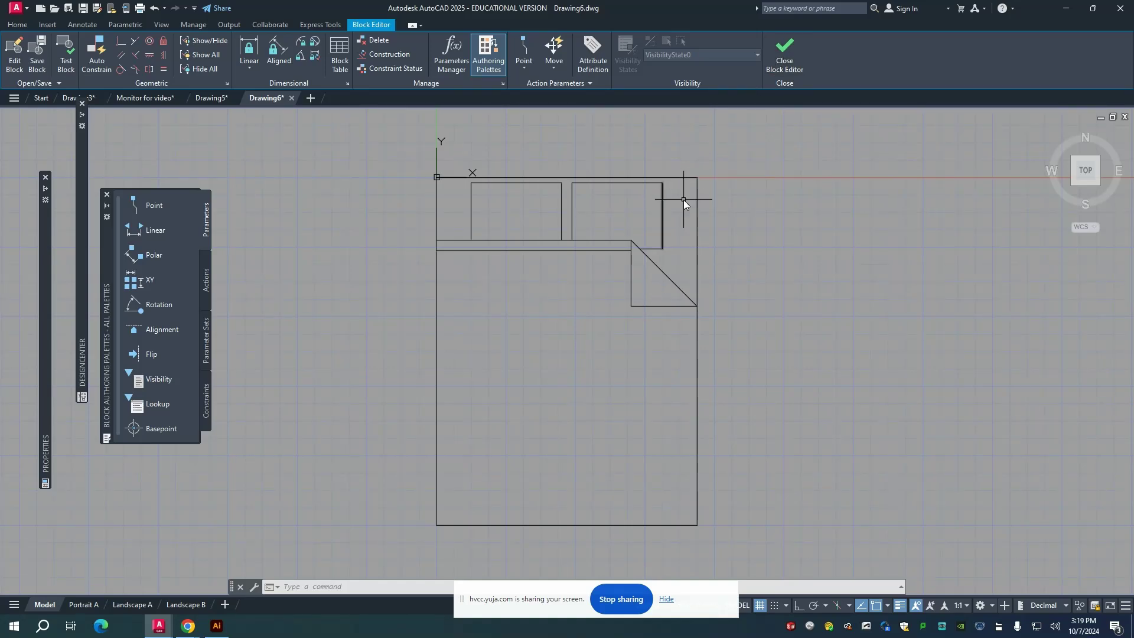
pyautogui.click(784, 63)
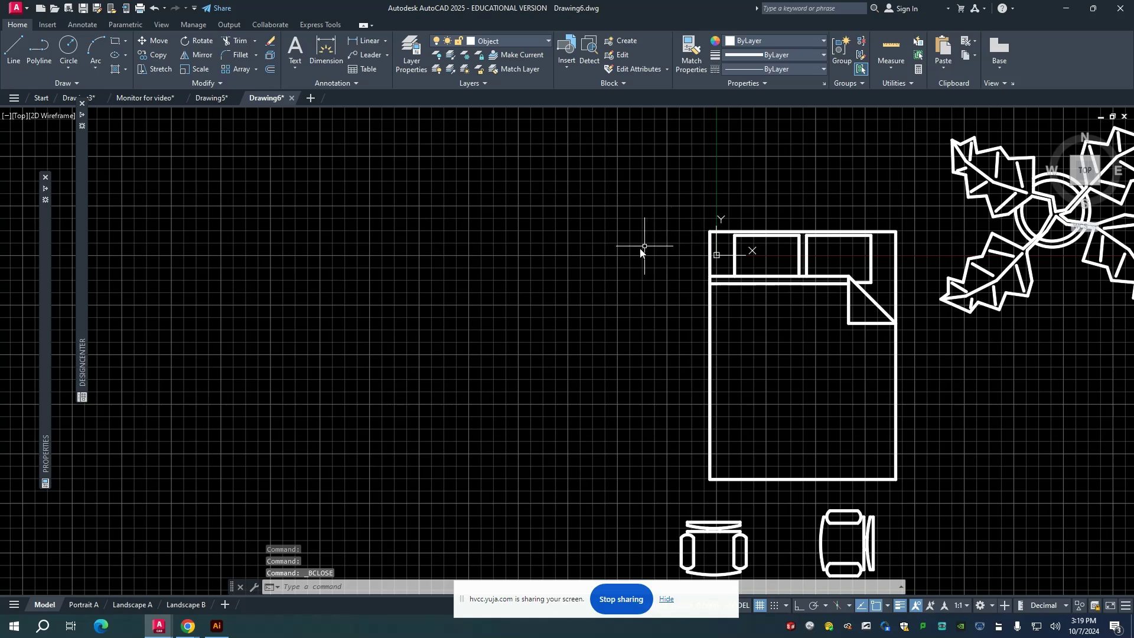
# Unroll the collapsed DesignCenter palette and clear its block selection.
pyautogui.scroll(-2, 635, 251)
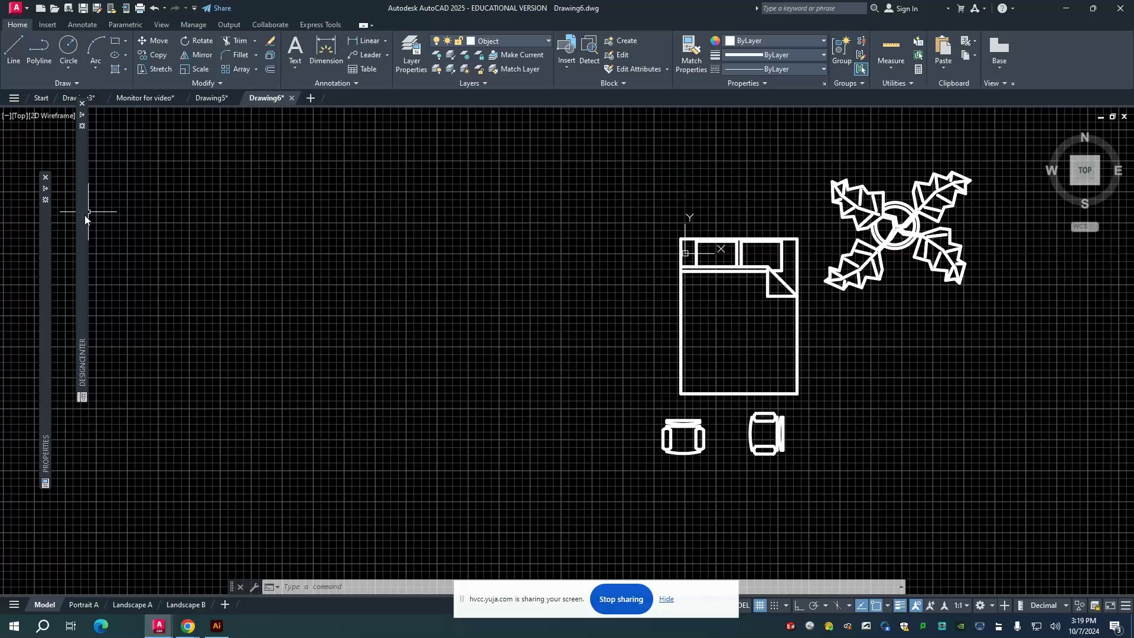
pyautogui.moveTo(84, 219)
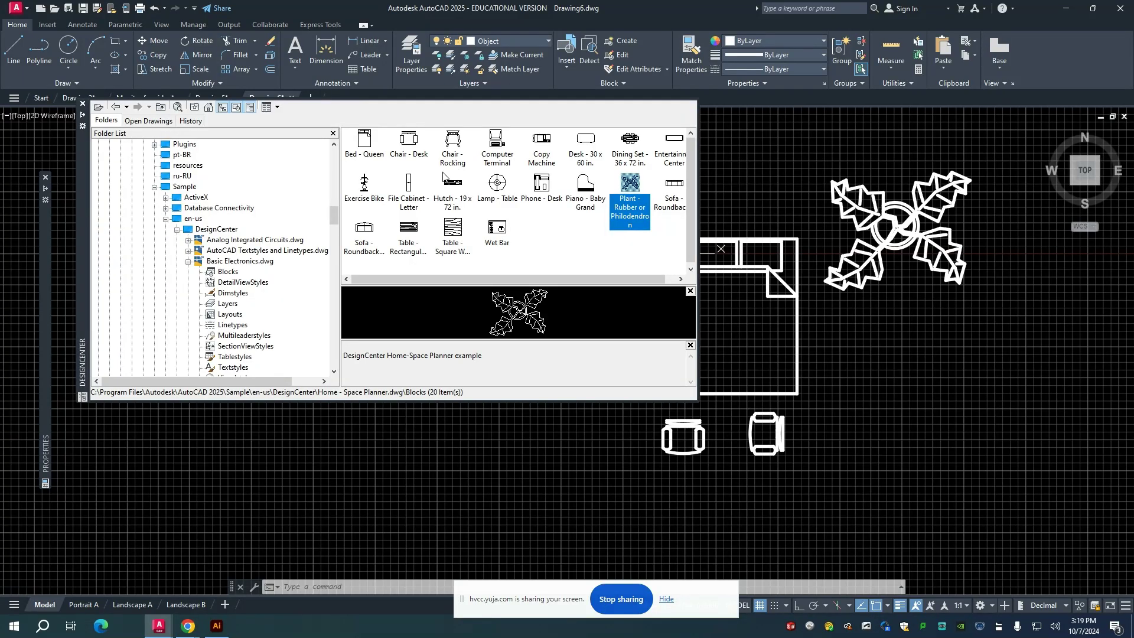
pyautogui.click(571, 248)
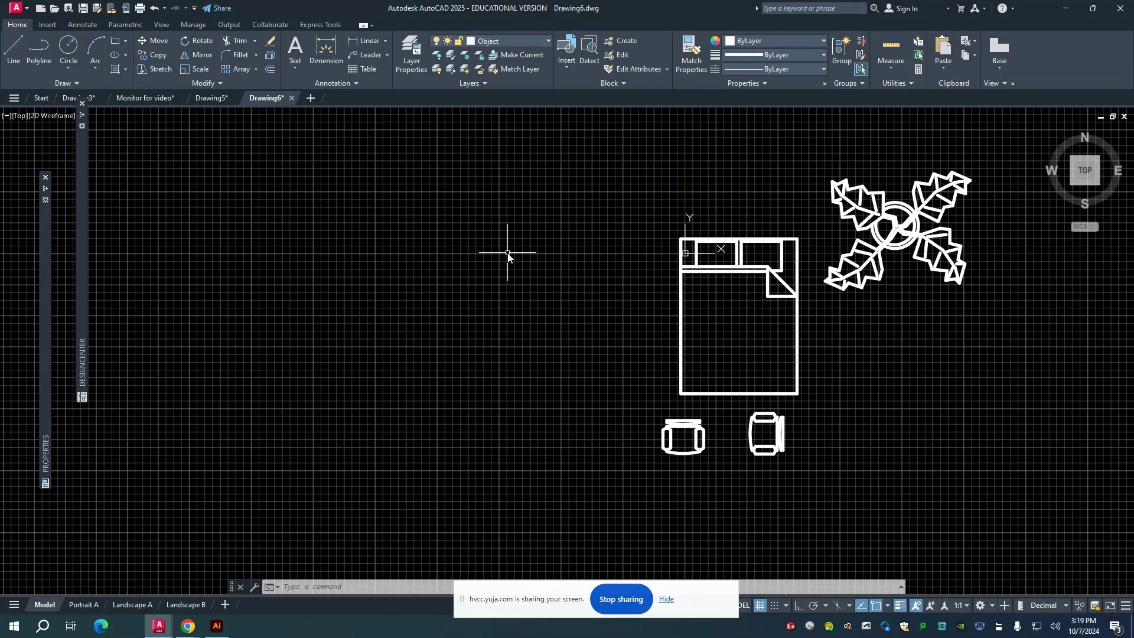
# Open the Tool Palettes and look through the Mechanical, Drawing Stuff and Basic Electronics palettes of the Manufacturing group.
pyautogui.hotkey('ctrl', '3')
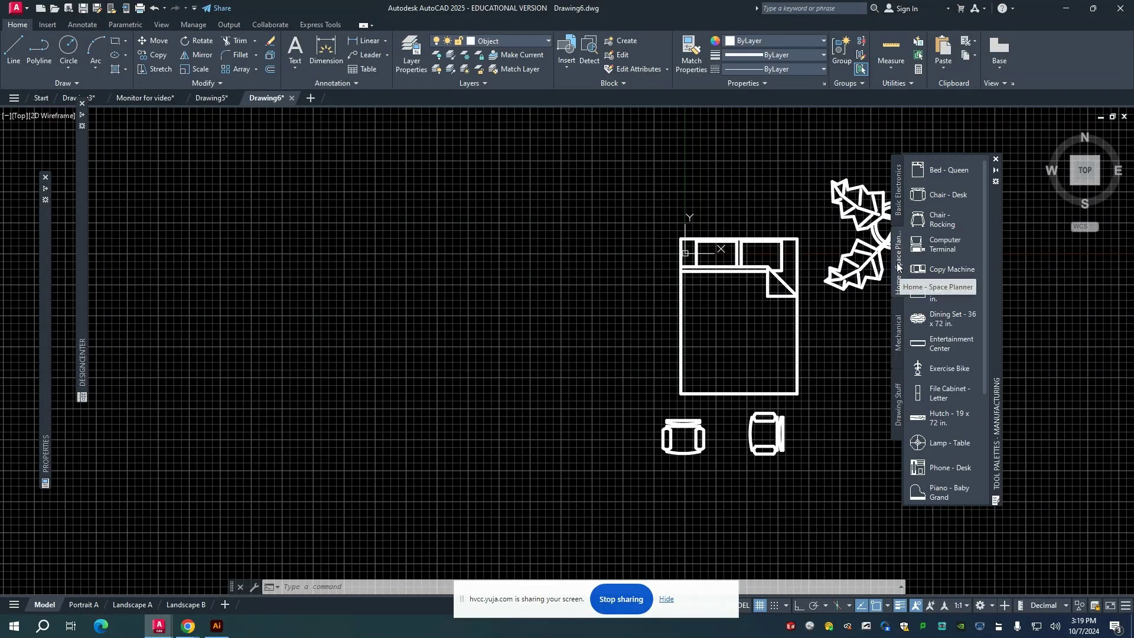
pyautogui.click(898, 319)
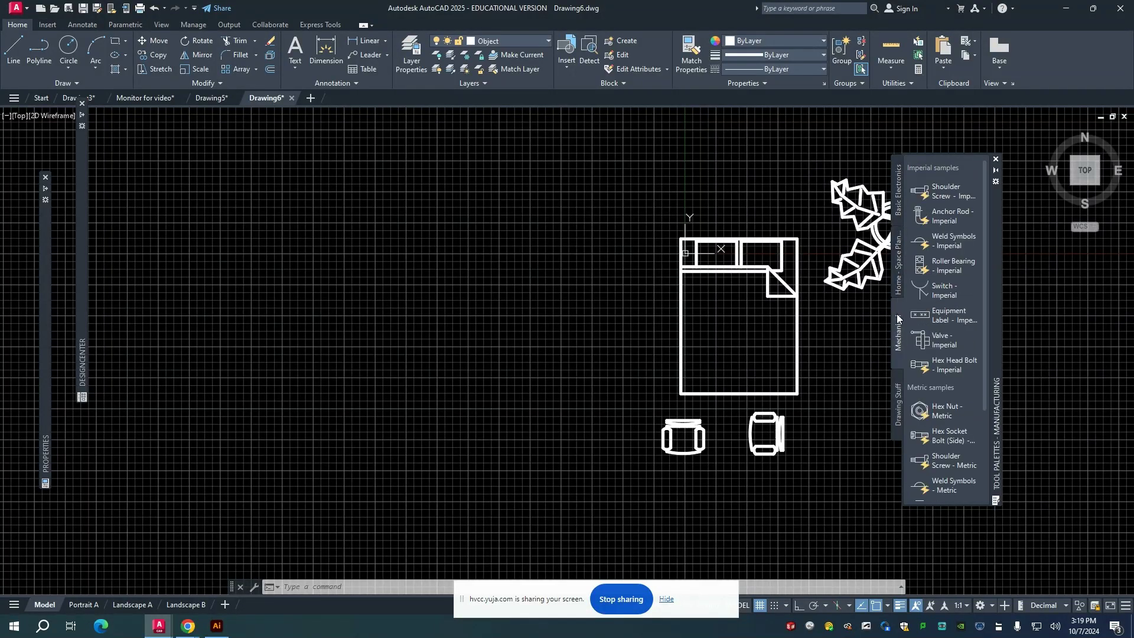
pyautogui.click(898, 393)
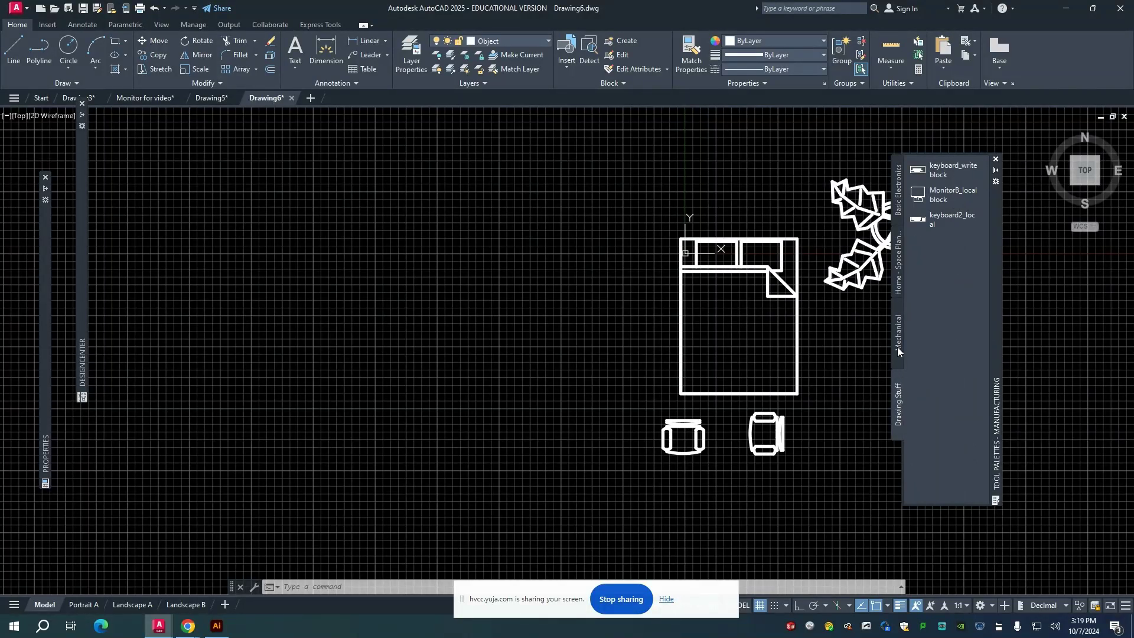
pyautogui.click(900, 207)
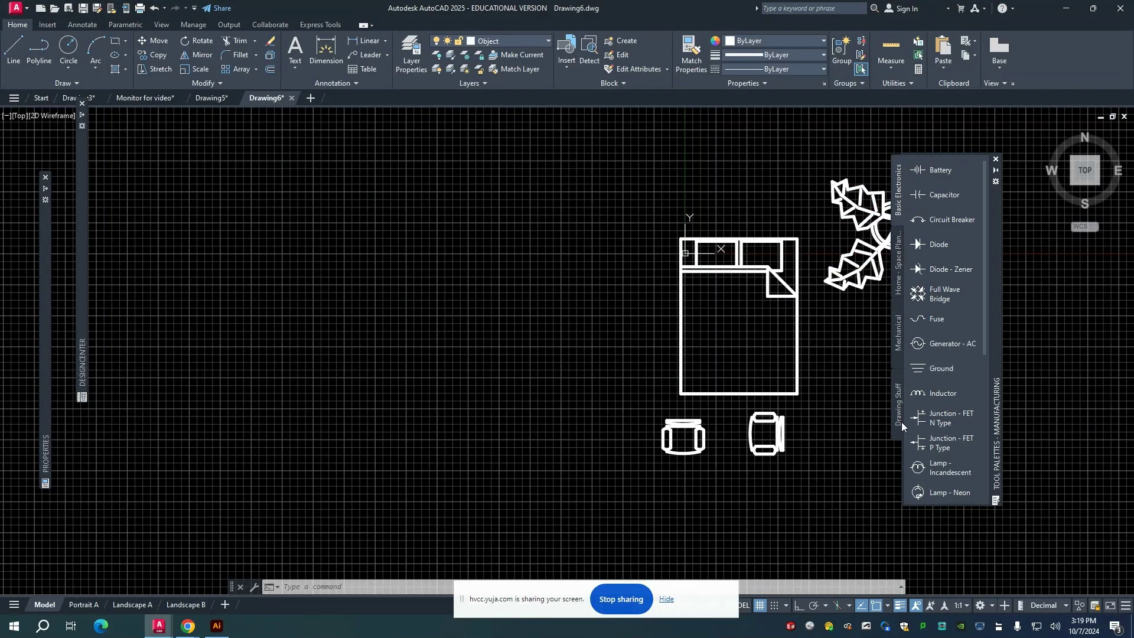
pyautogui.click(896, 438)
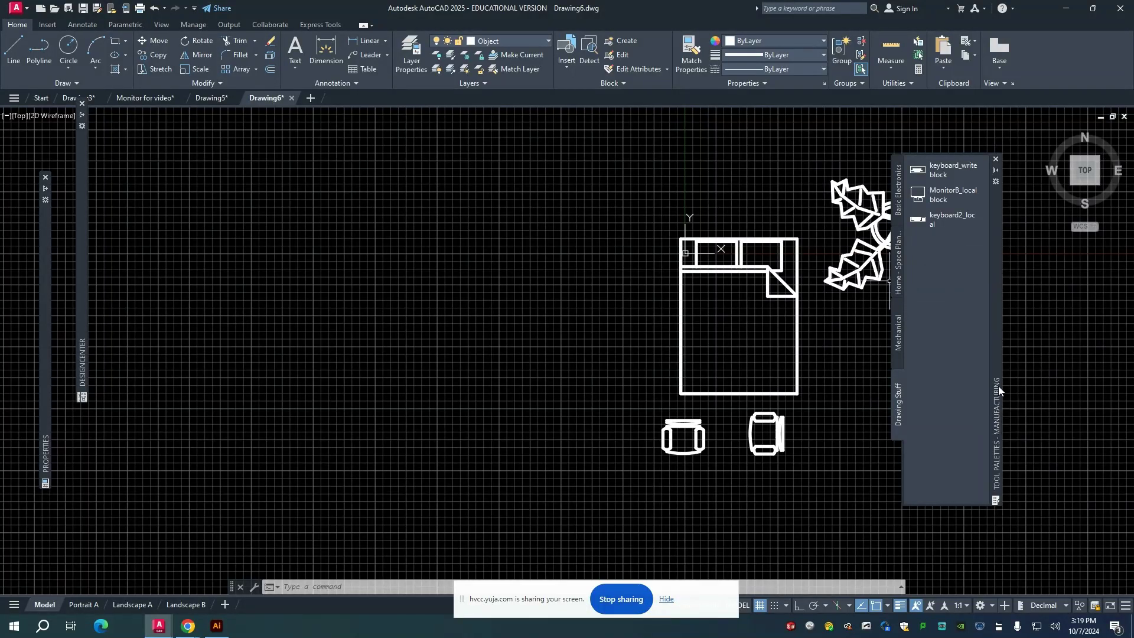
# Switch the tool palette group to Civil, review its imperial and metric samples, and display the Structural group.
pyautogui.rightClick(996, 334)
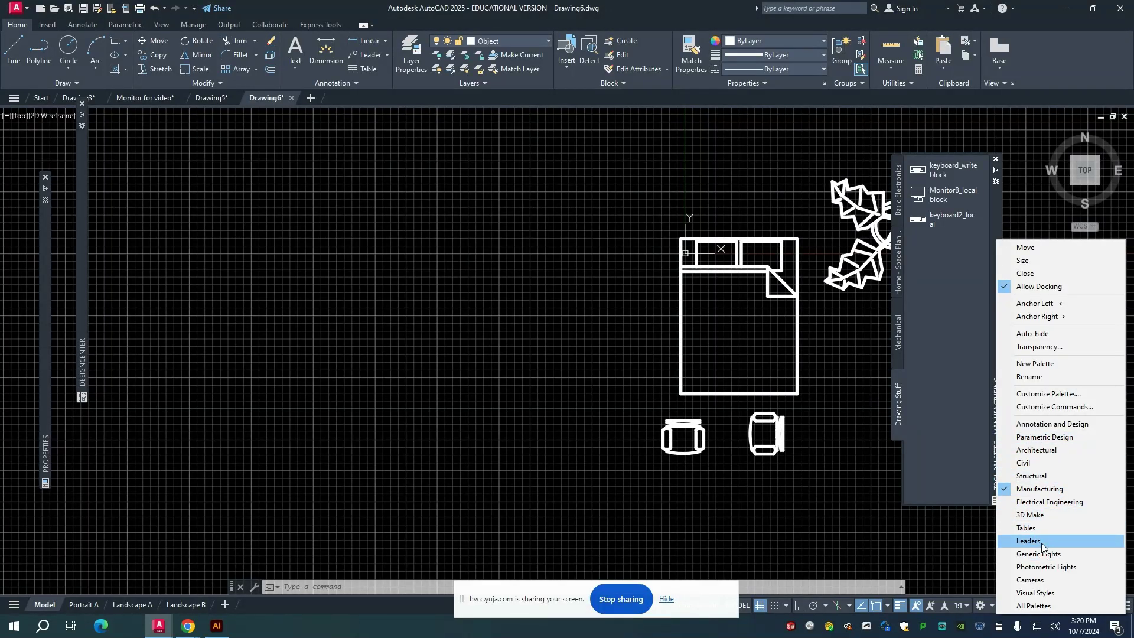
pyautogui.click(1043, 464)
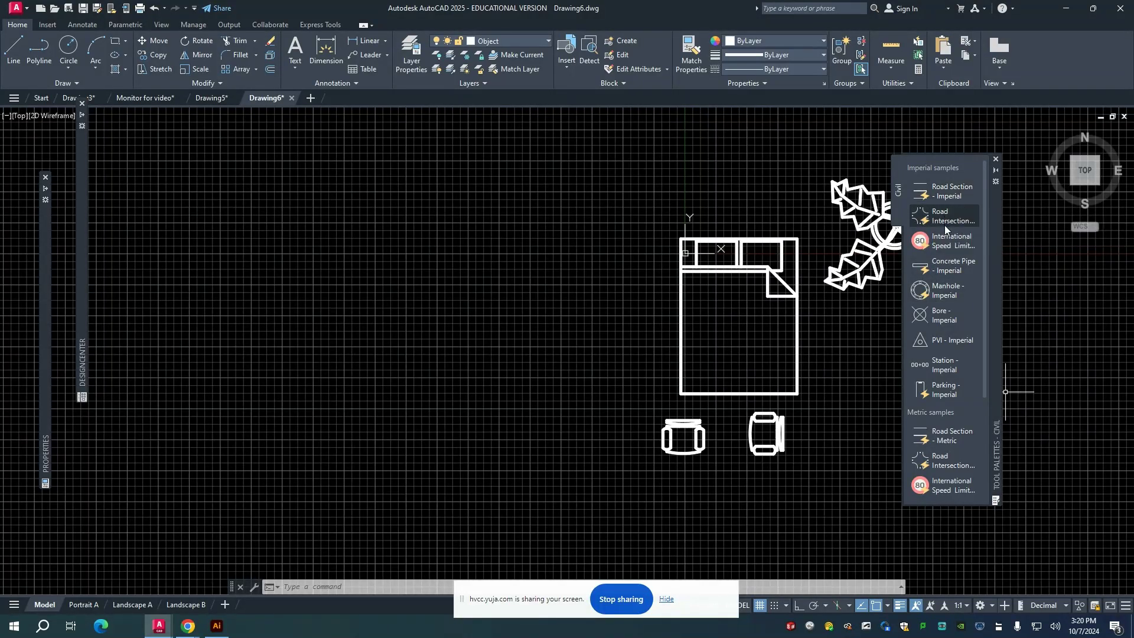
pyautogui.scroll(-3, 940, 399)
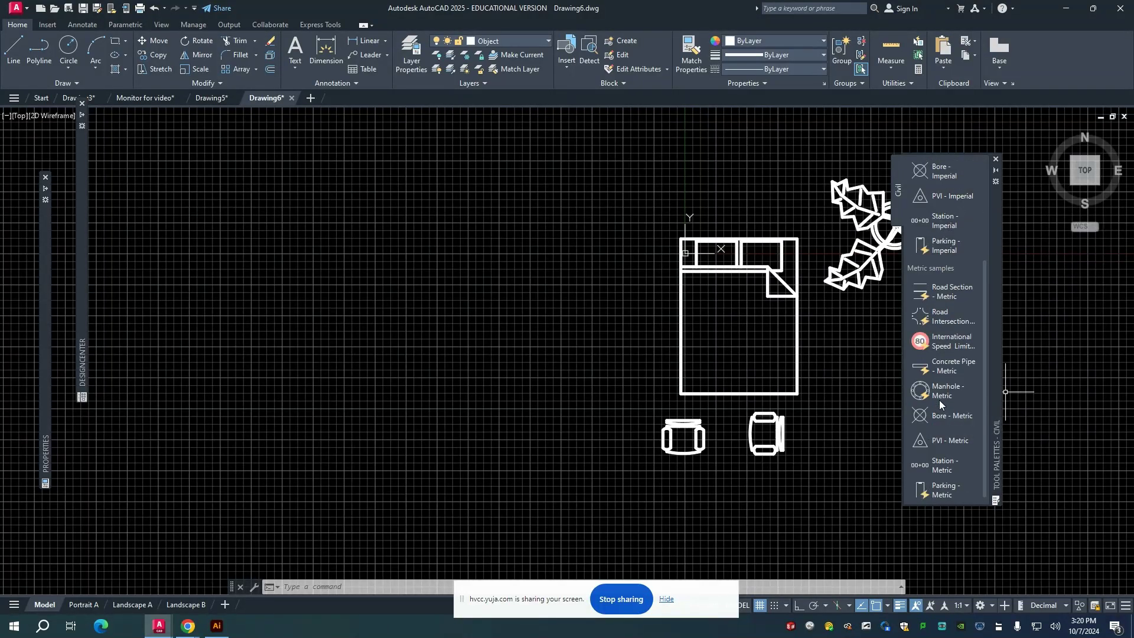
pyautogui.scroll(3, 940, 399)
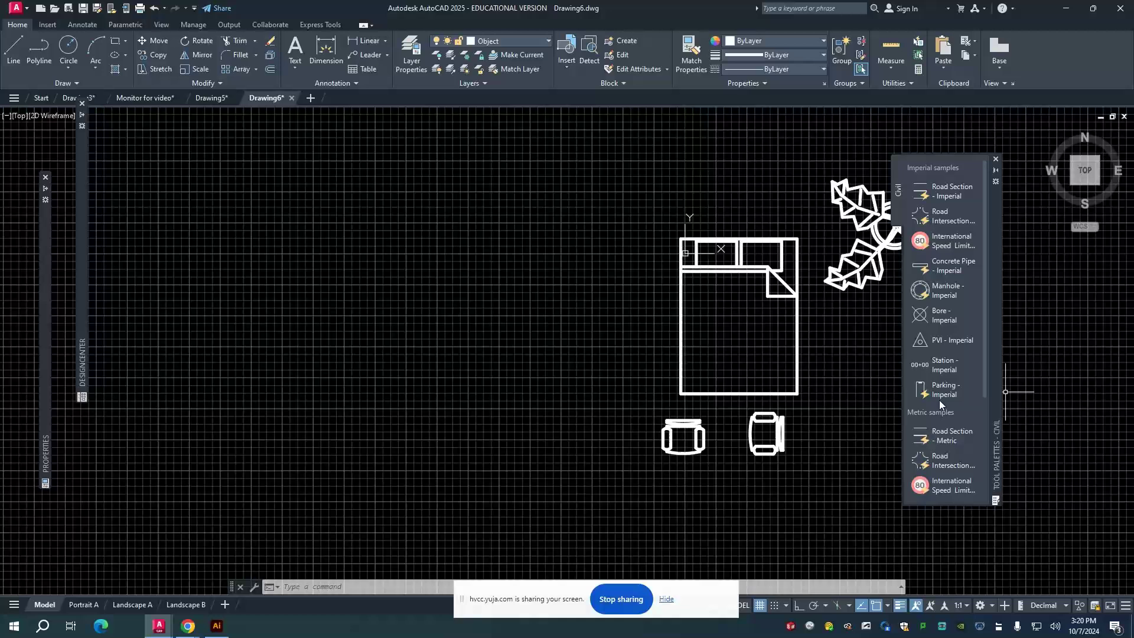
pyautogui.rightClick(998, 450)
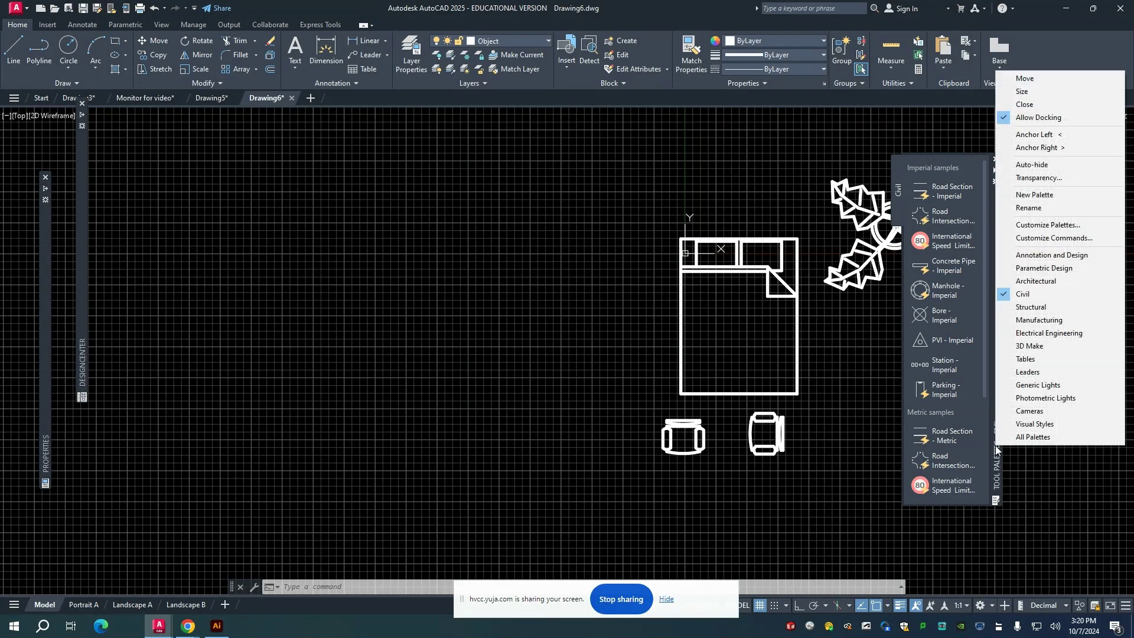
pyautogui.click(1032, 307)
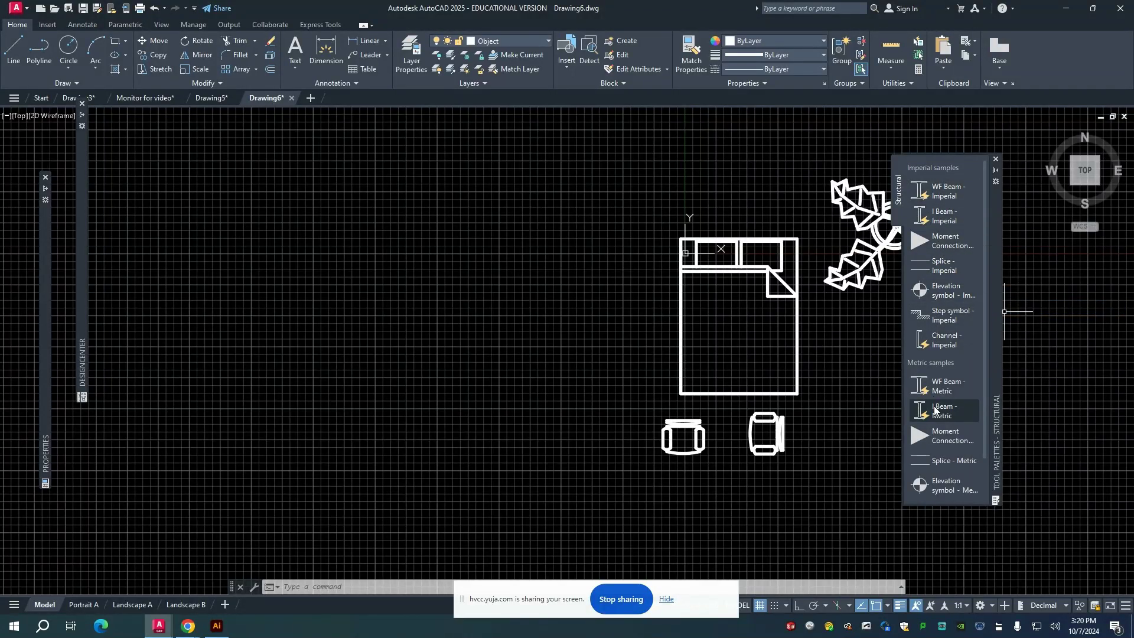
# Switch the tool palettes to the Architectural group and insert the Stud - Imperial block in the empty area left of the bed.
pyautogui.rightClick(995, 370)
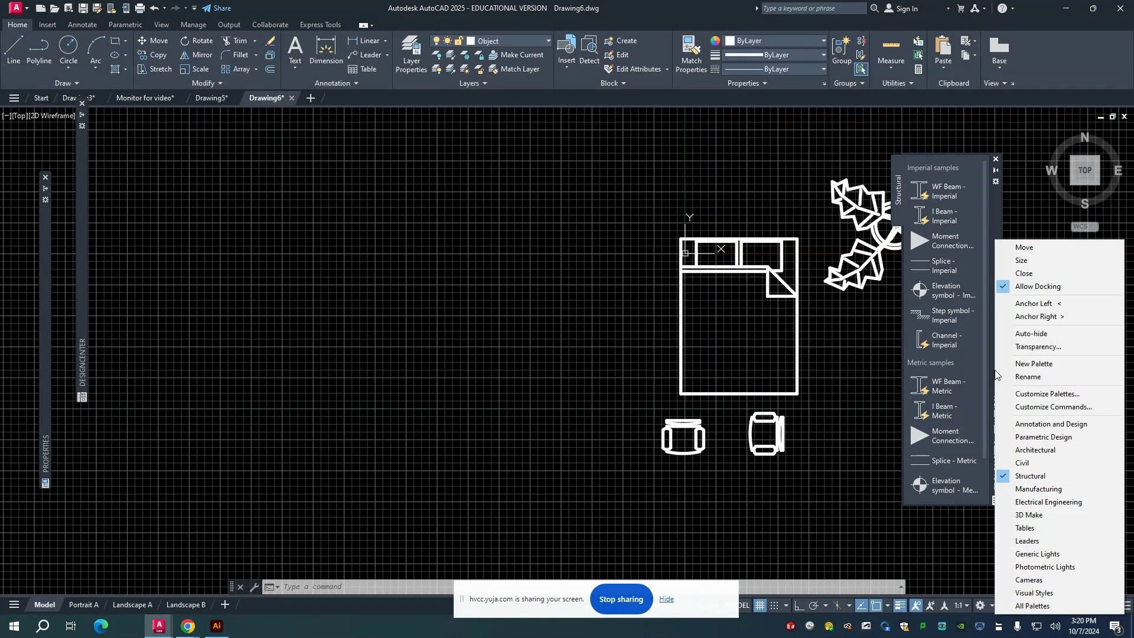
pyautogui.click(1039, 449)
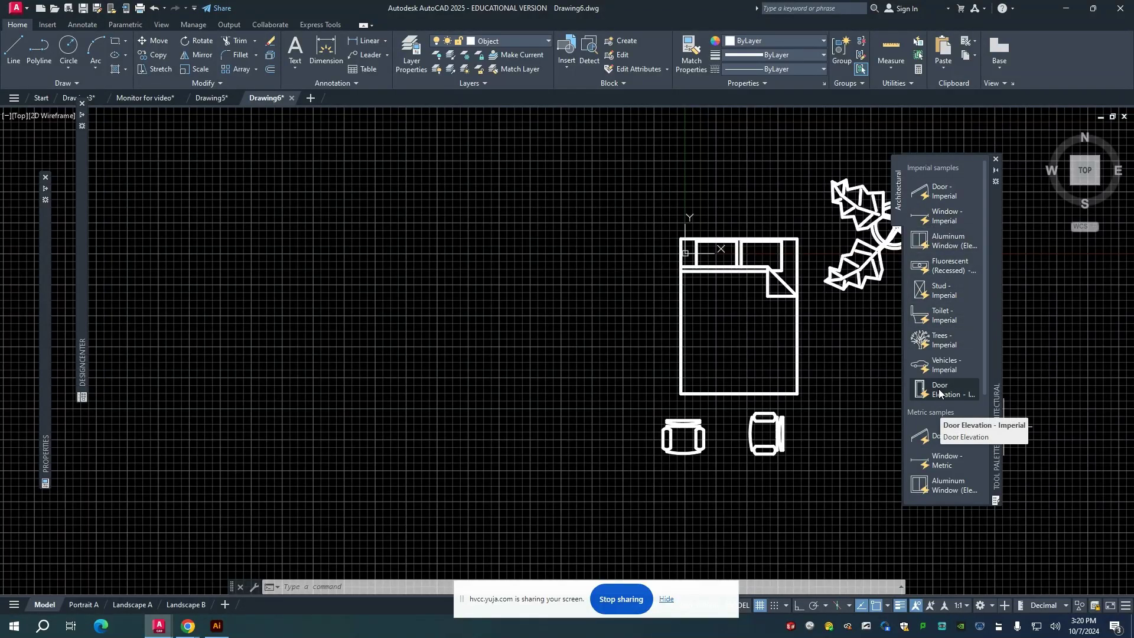
pyautogui.click(942, 290)
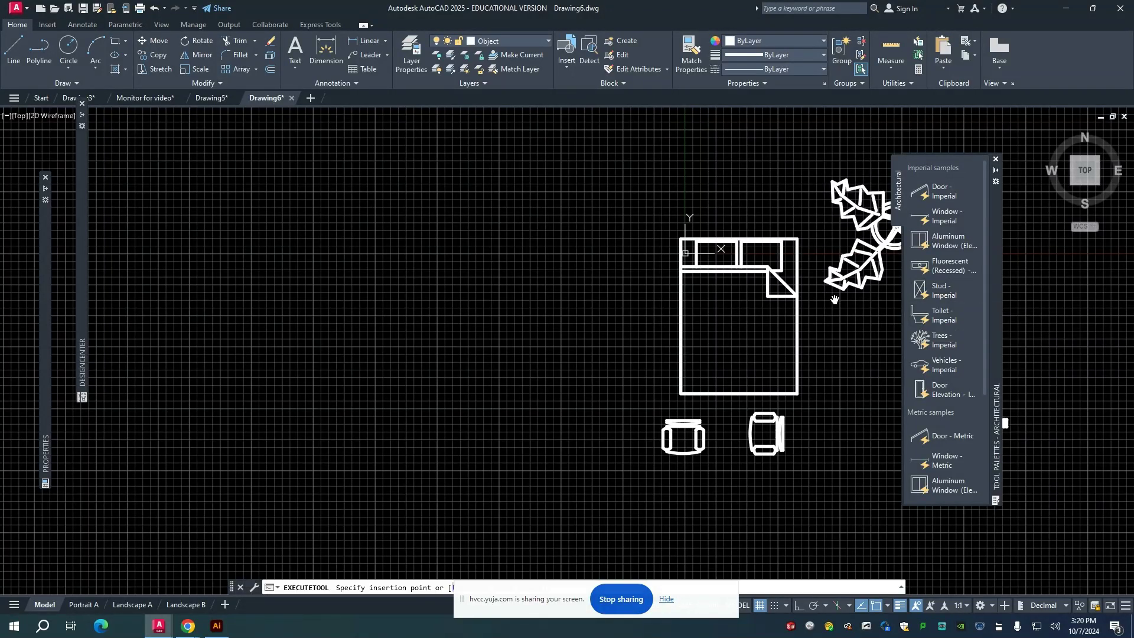
pyautogui.click(522, 314)
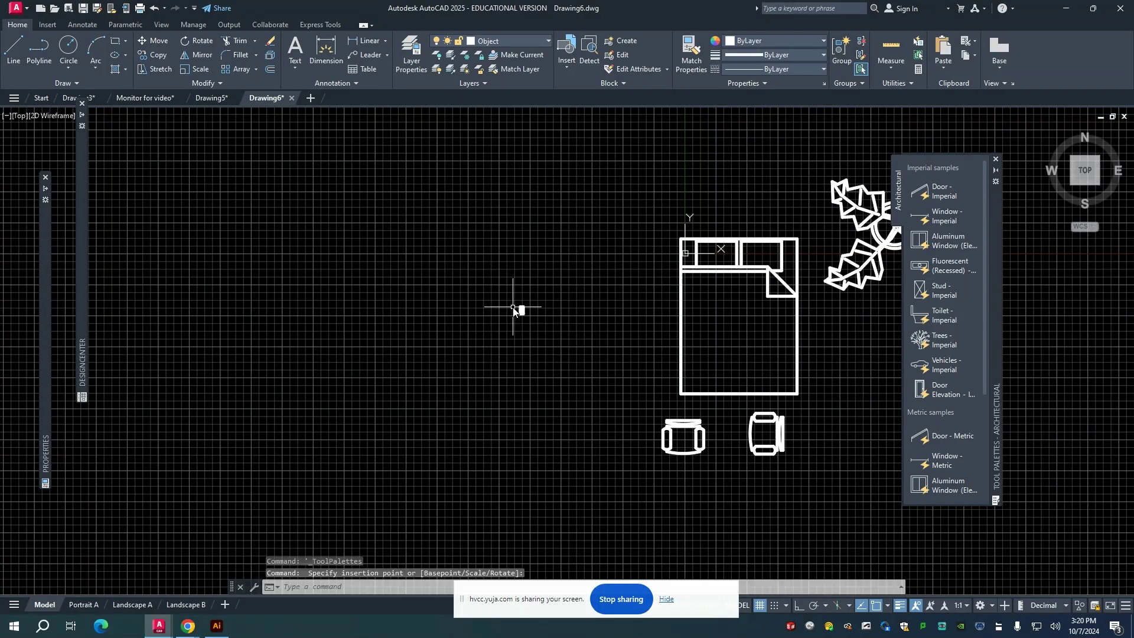
pyautogui.scroll(5, 535, 319)
pyautogui.scroll(4, 548, 301)
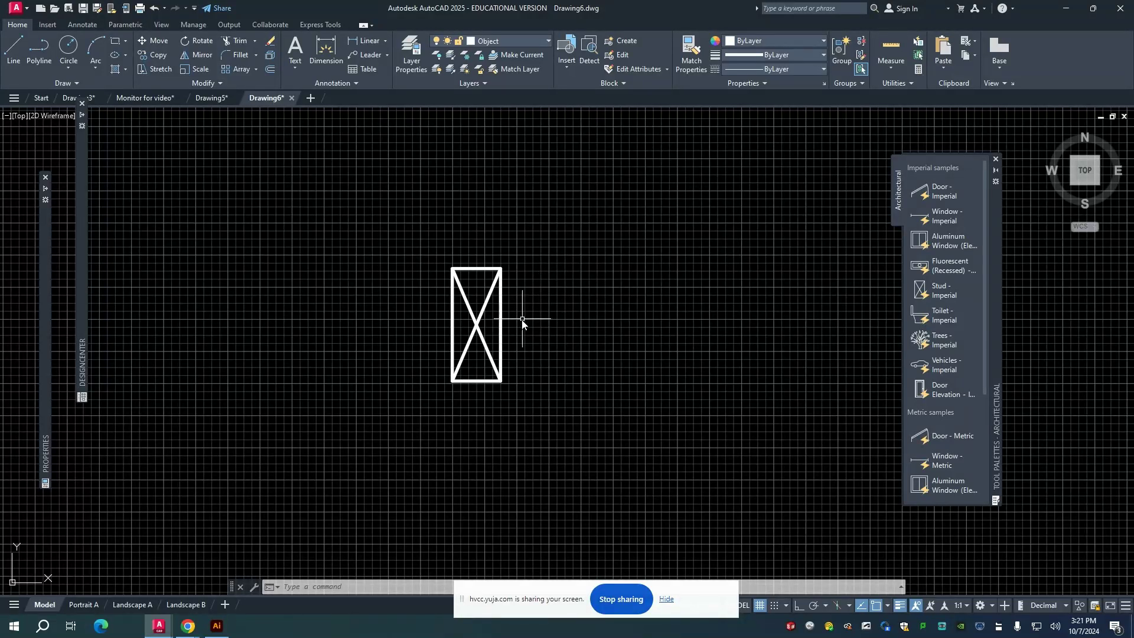
# Change the inserted stud block's size to 2" x 6" and then to 2" x 8".
pyautogui.click(500, 329)
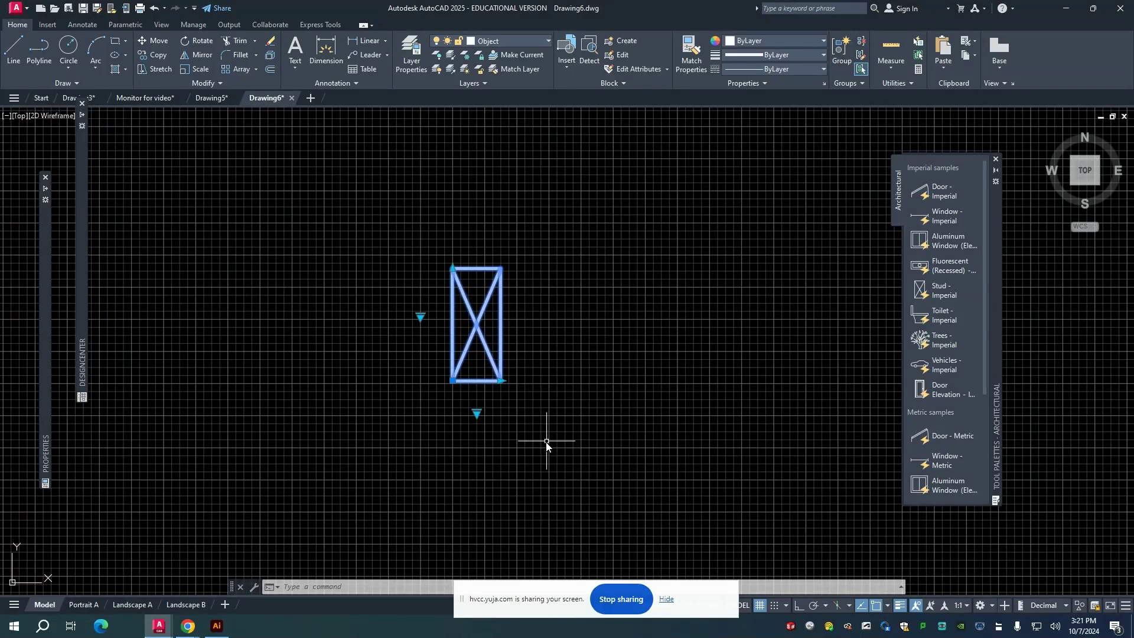
pyautogui.click(420, 317)
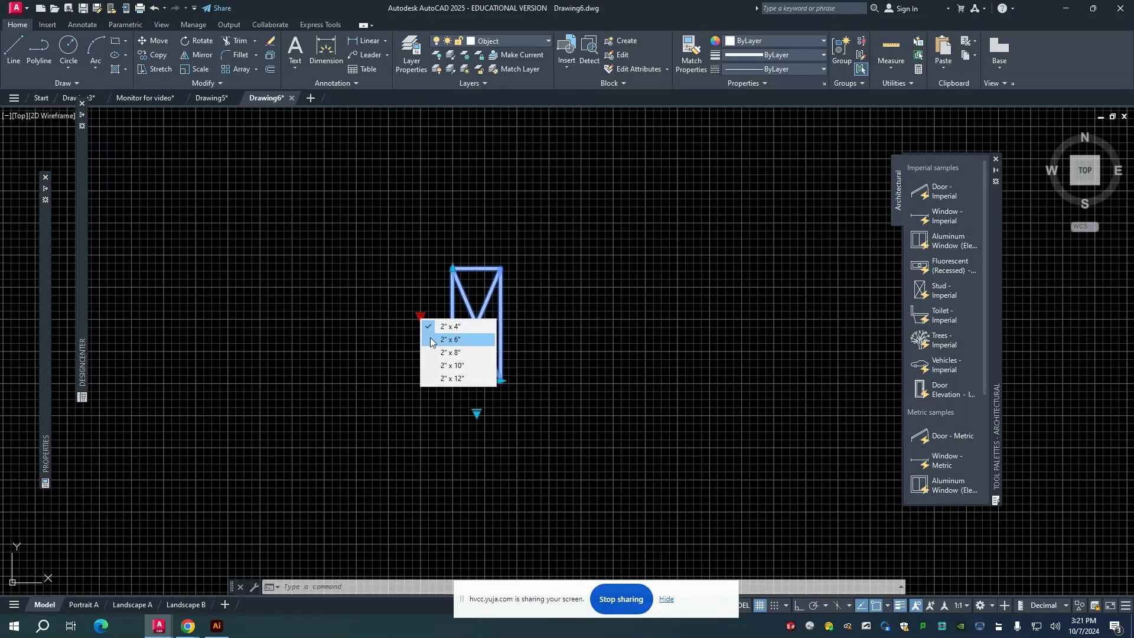
pyautogui.click(431, 341)
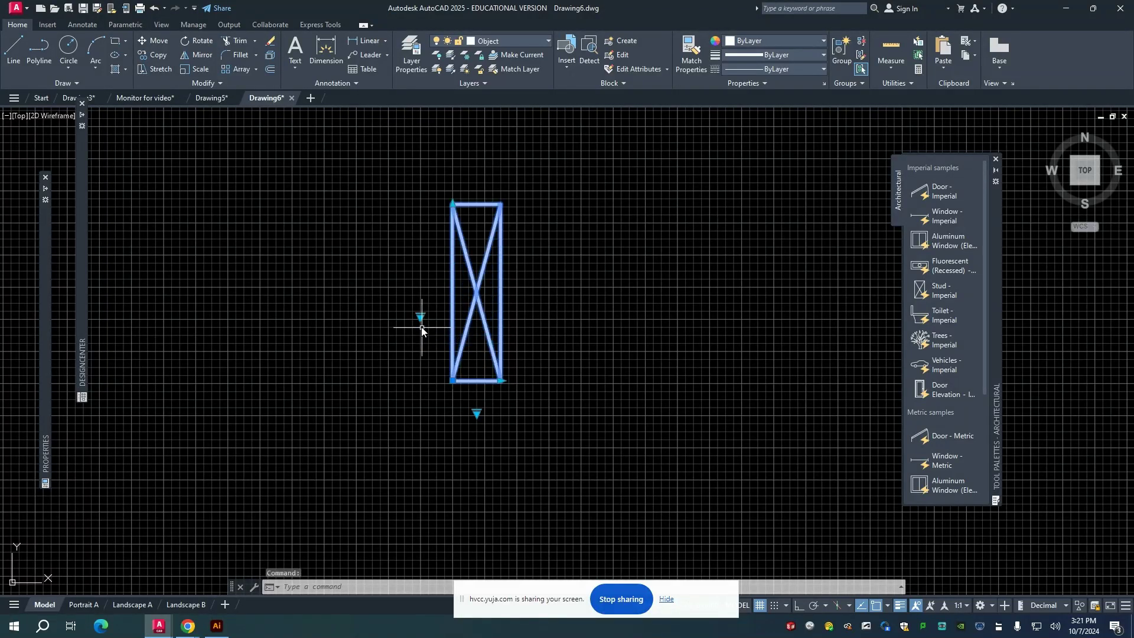
pyautogui.click(420, 318)
pyautogui.click(434, 352)
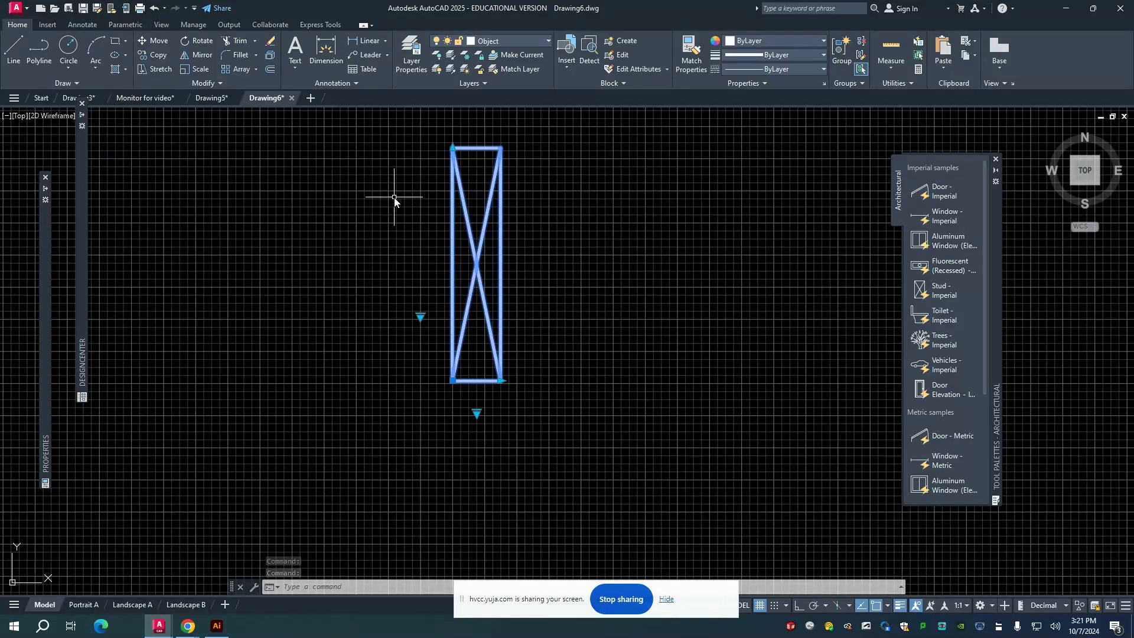
# Use the stud block's height grip to shrink it to 2" x 4" and stretch it to 2" x 10".
pyautogui.click(451, 148)
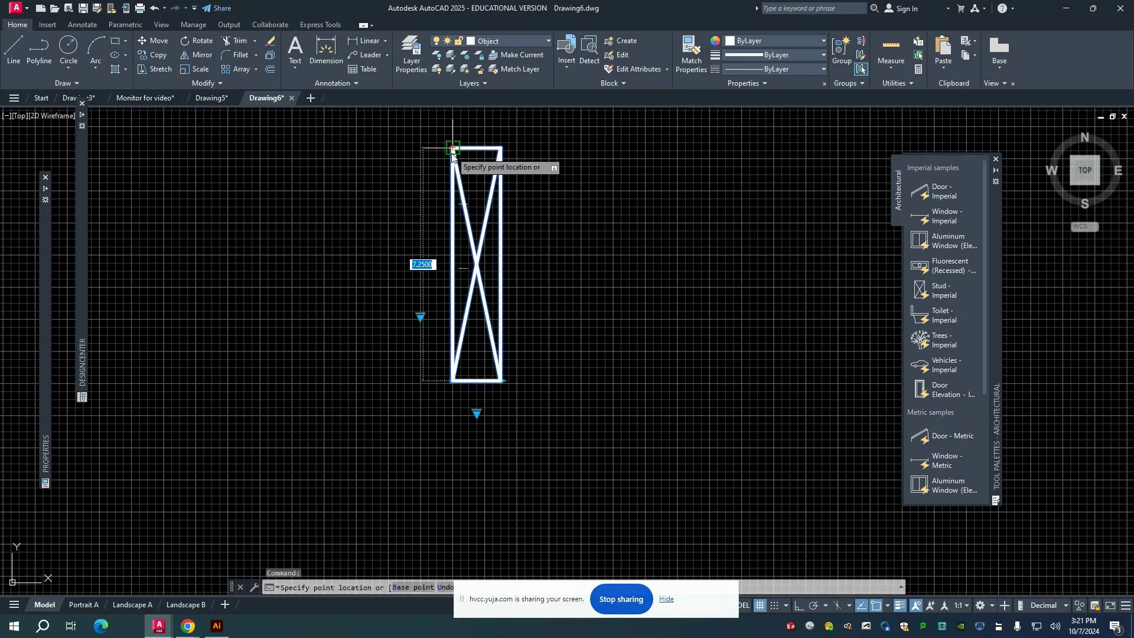
pyautogui.click(463, 268)
pyautogui.click(453, 268)
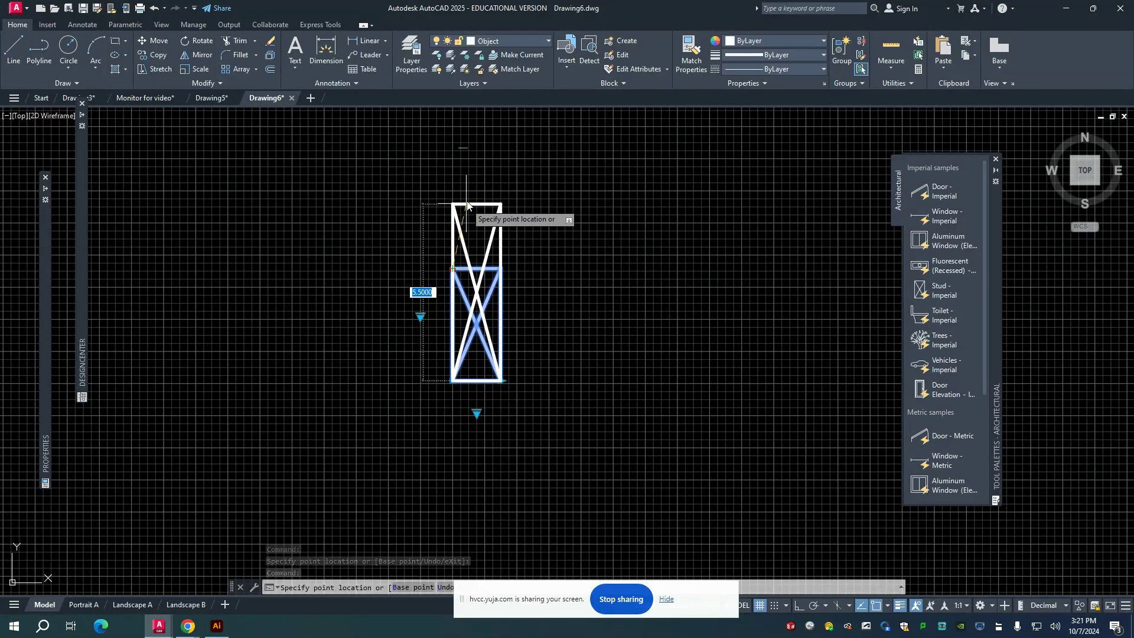
pyautogui.click(466, 117)
pyautogui.scroll(-2, 467, 260)
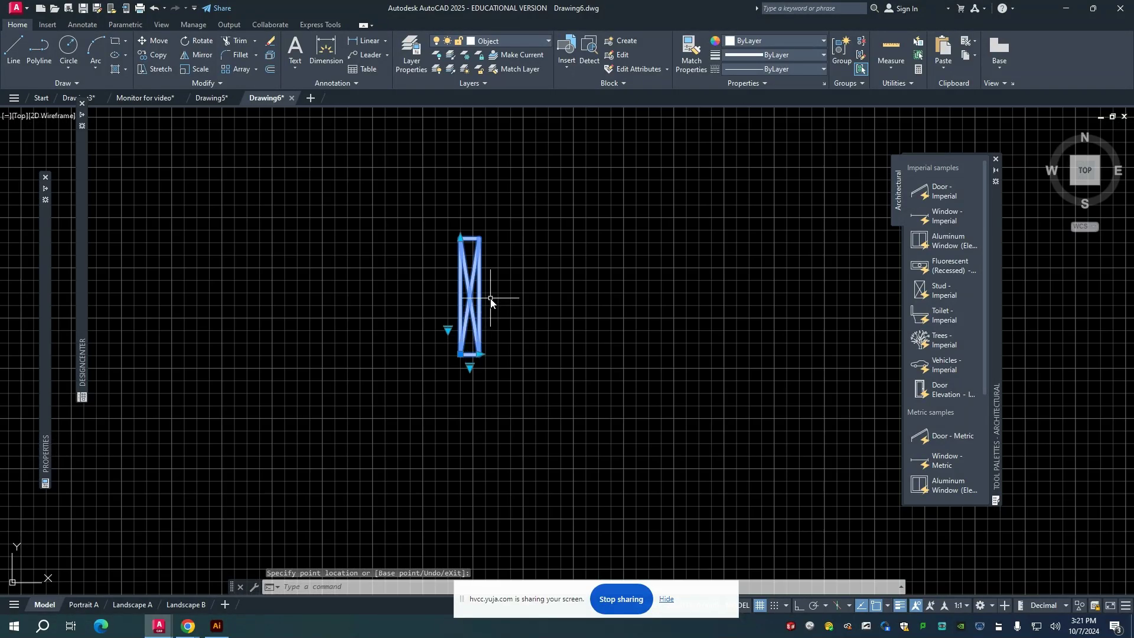
pyautogui.scroll(2, 490, 302)
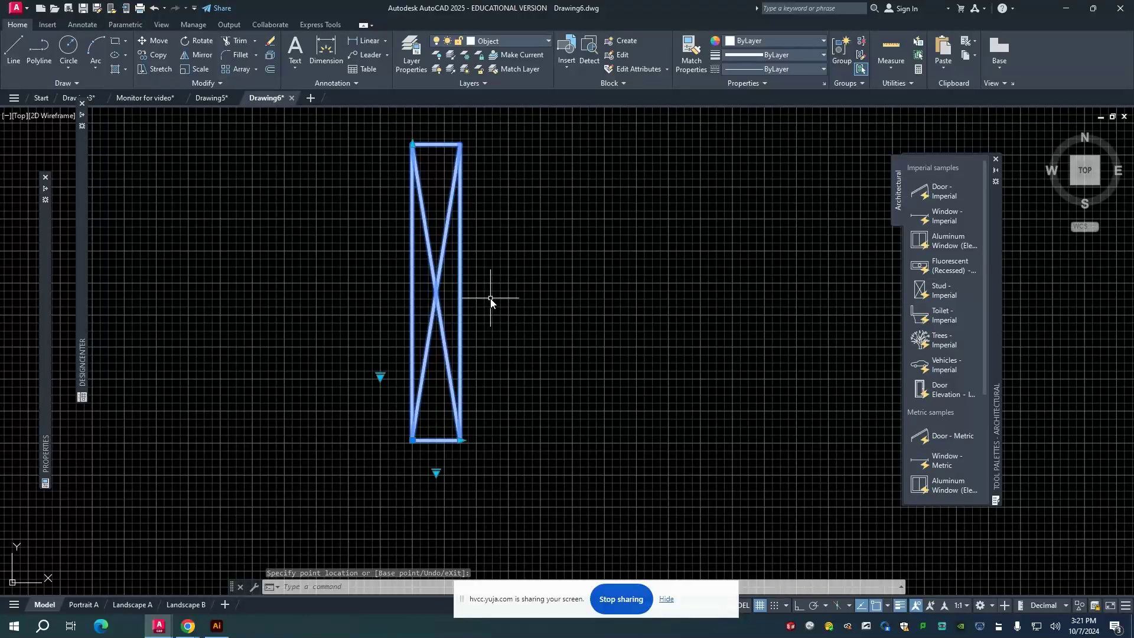
# Stretch the stud block horizontally with its width grip to four side-by-side studs.
pyautogui.click(460, 441)
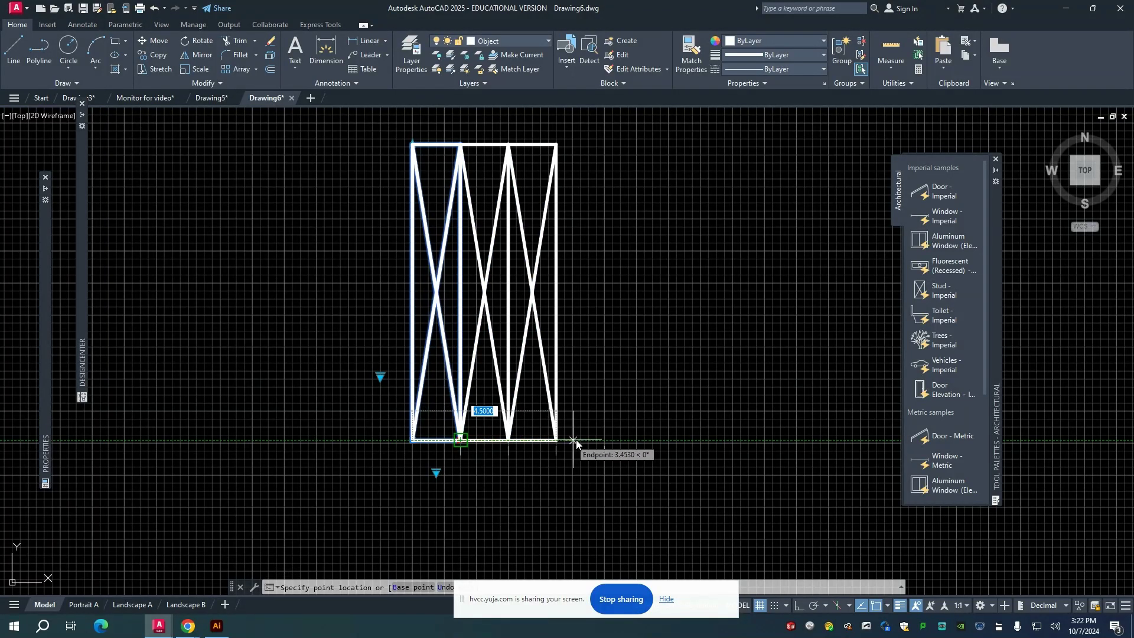
pyautogui.click(594, 442)
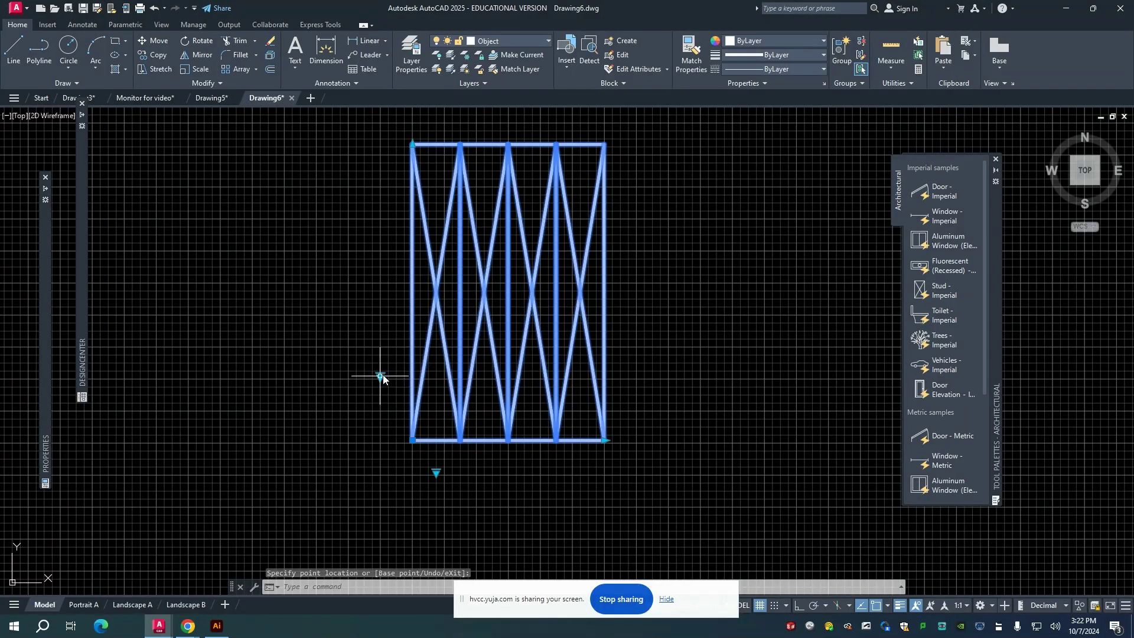
pyautogui.click(380, 377)
pyautogui.click(381, 377)
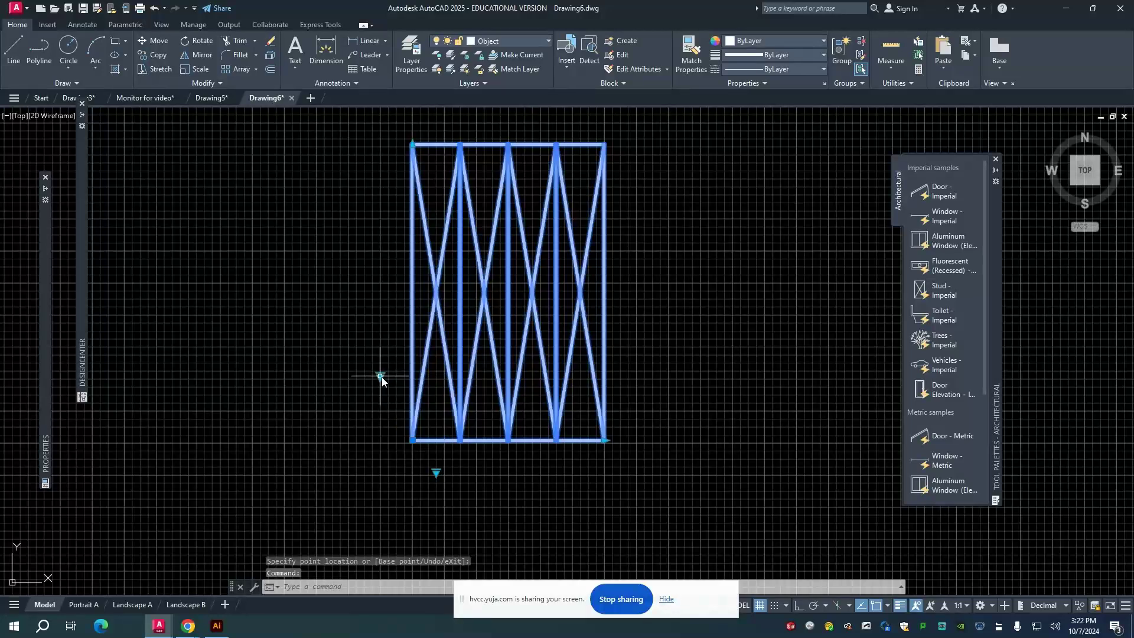
# Set the stud block's number of studs to 2 and deselect the block.
pyautogui.click(436, 472)
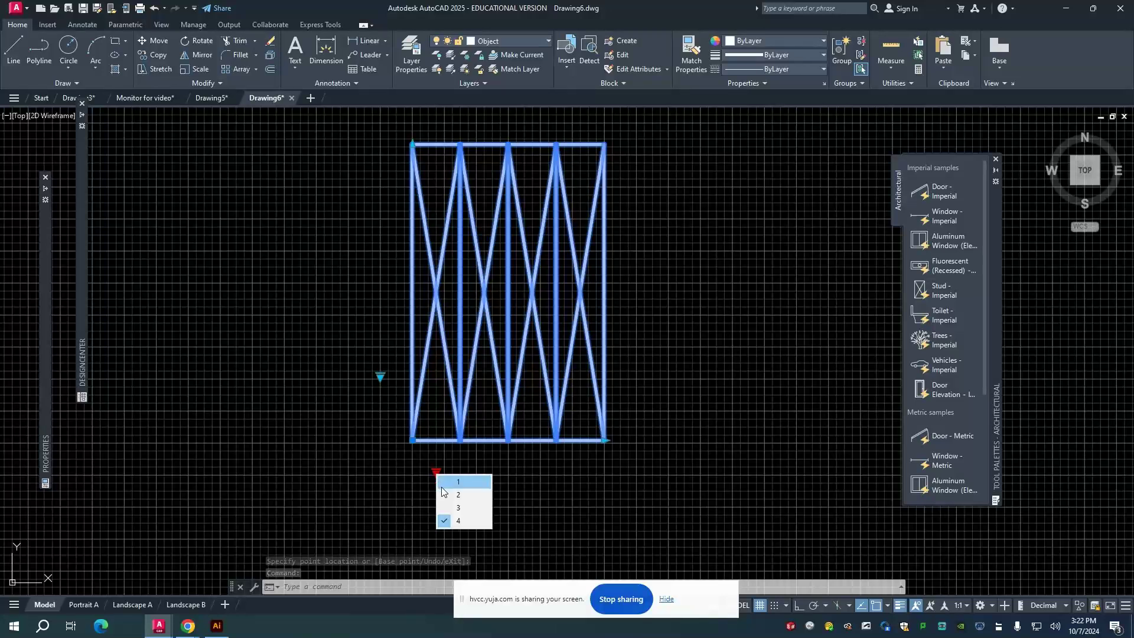
pyautogui.click(446, 496)
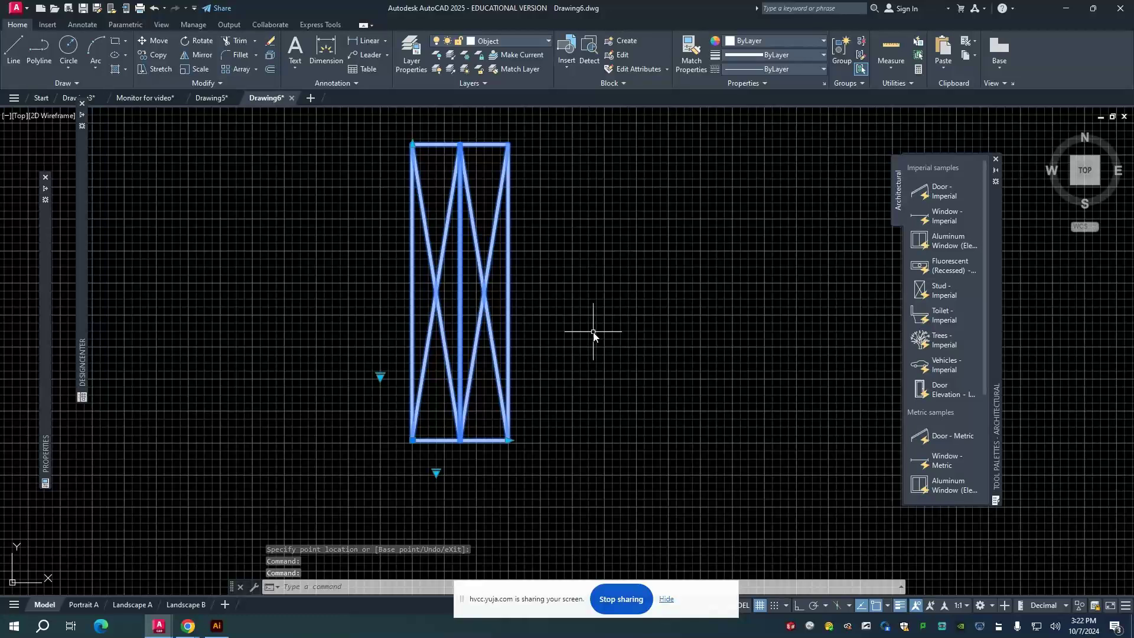
pyautogui.press('Escape')
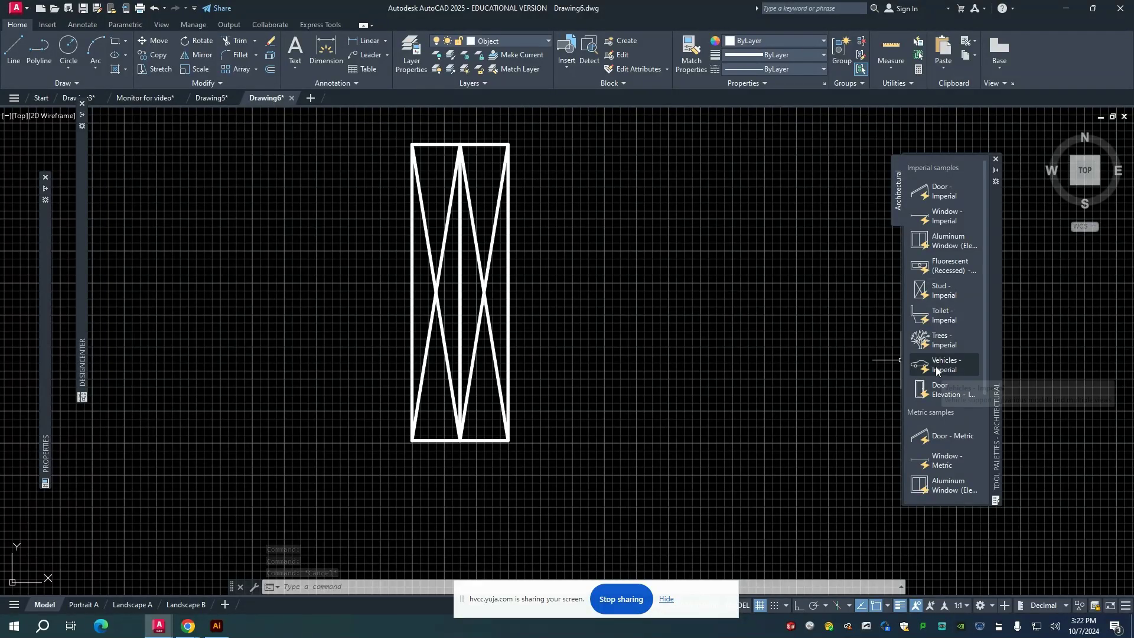
# Insert the Vehicles - Imperial block in the empty area to the upper left of the bed.
pyautogui.scroll(-3, 693, 354)
pyautogui.scroll(-6, 520, 337)
pyautogui.scroll(-4, 494, 335)
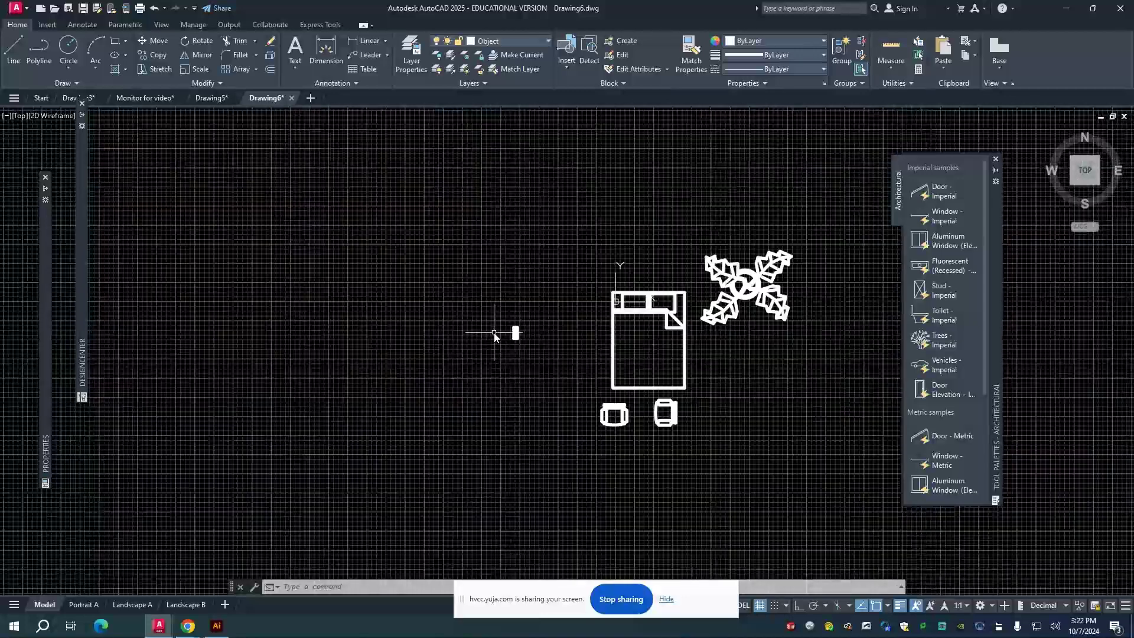
pyautogui.scroll(2, 454, 335)
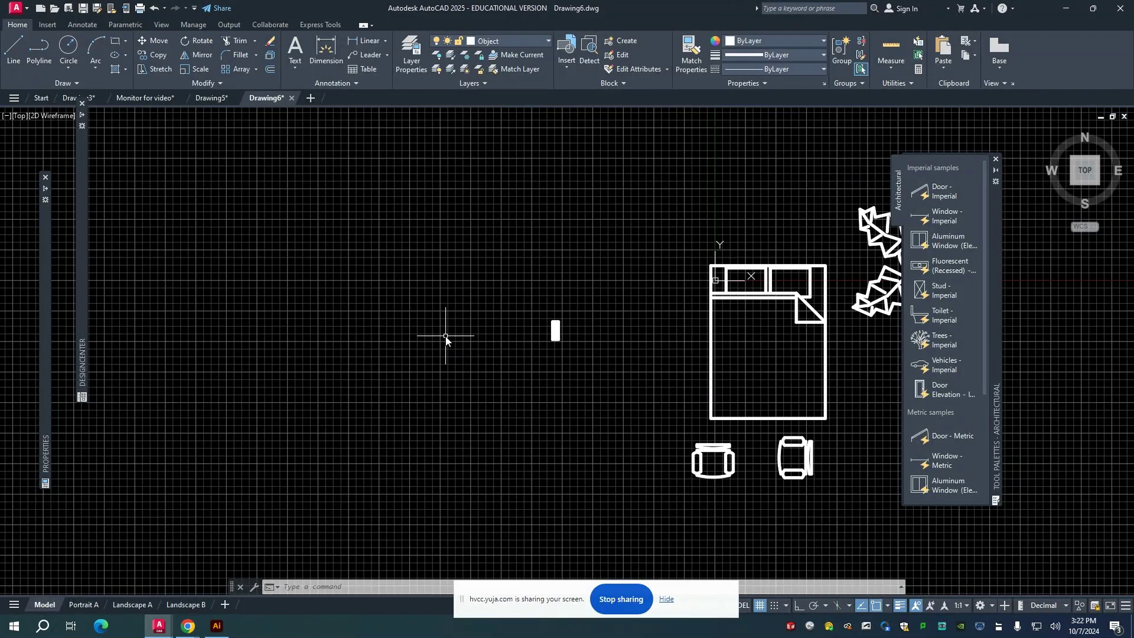
pyautogui.moveTo(524, 260); pyautogui.dragTo(586, 353, button='middle')
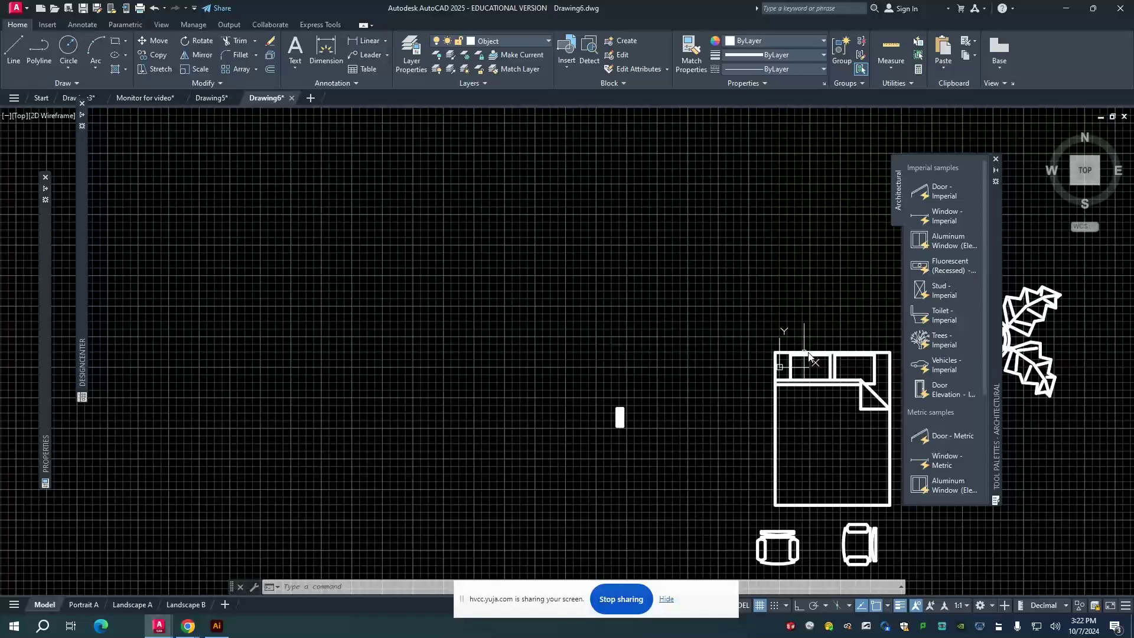
pyautogui.click(945, 368)
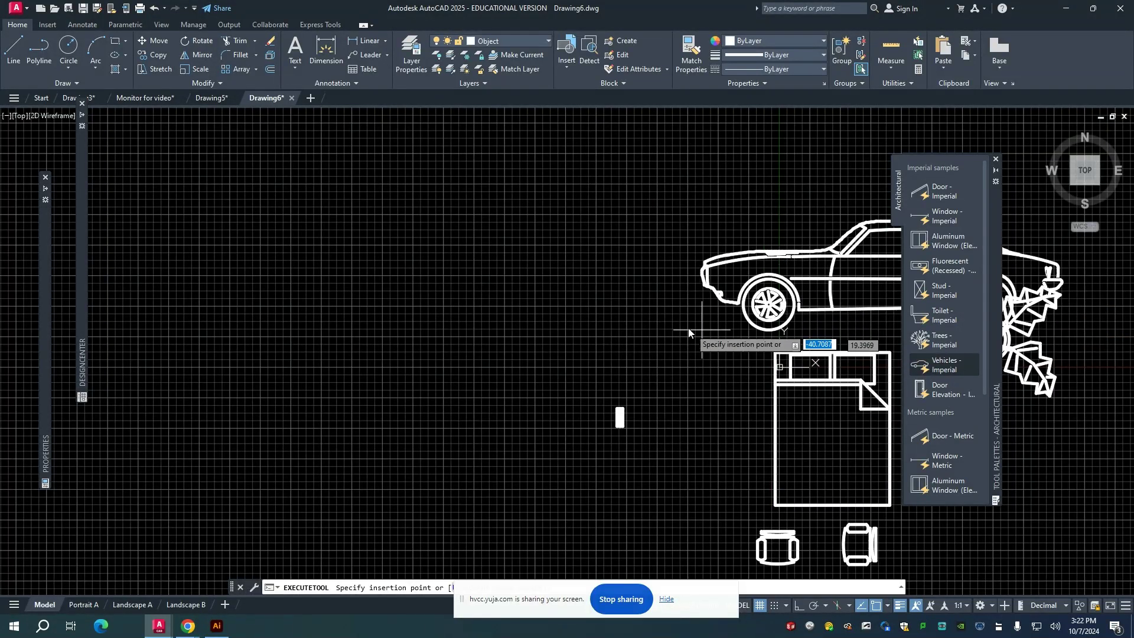
pyautogui.click(358, 324)
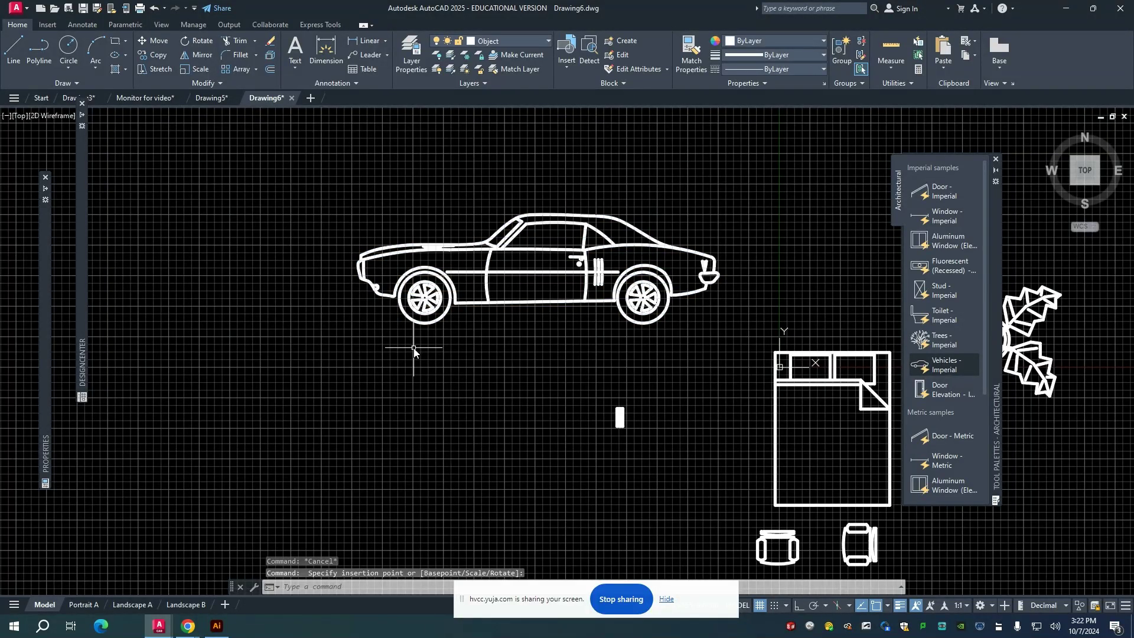
# Move the vehicle block a short distance to the right by its insertion-point grip.
pyautogui.click(420, 312)
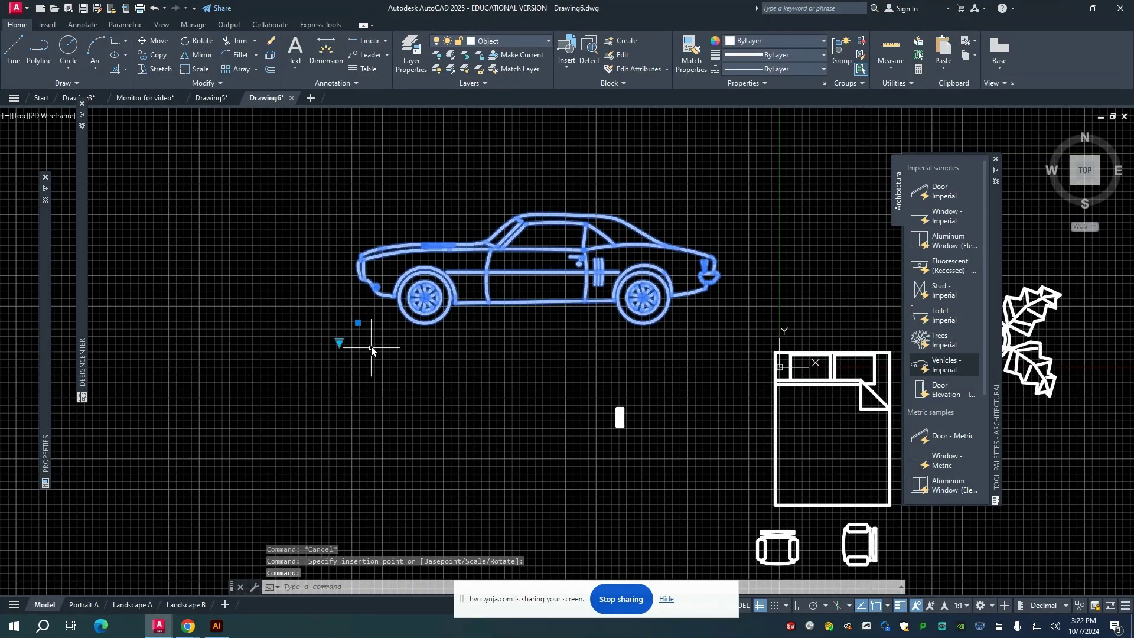
pyautogui.click(358, 324)
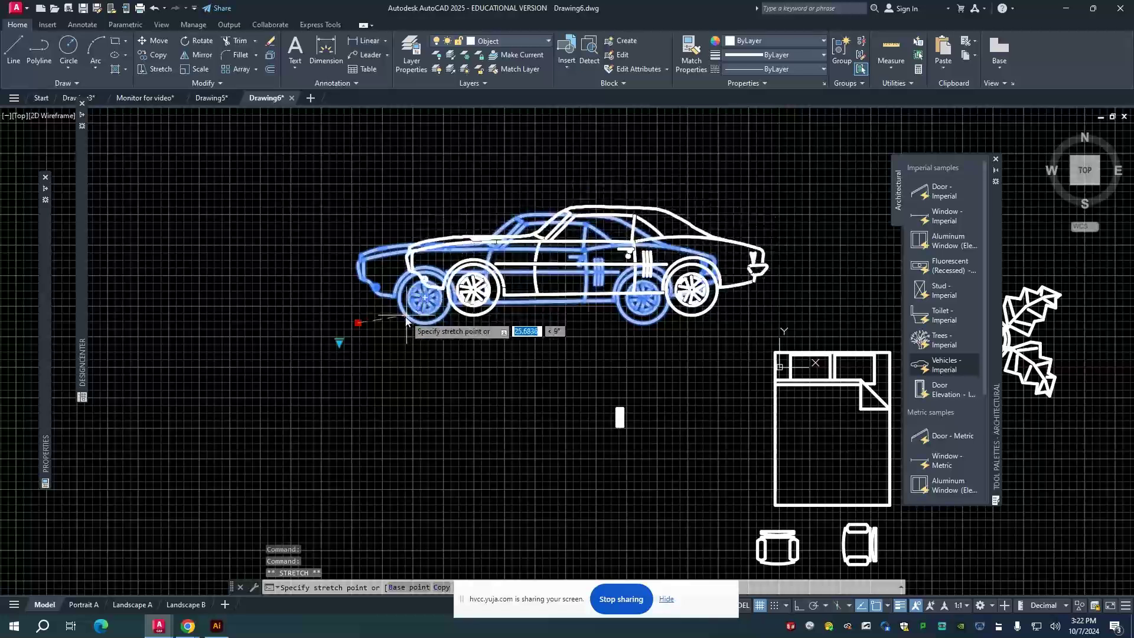
pyautogui.click(384, 327)
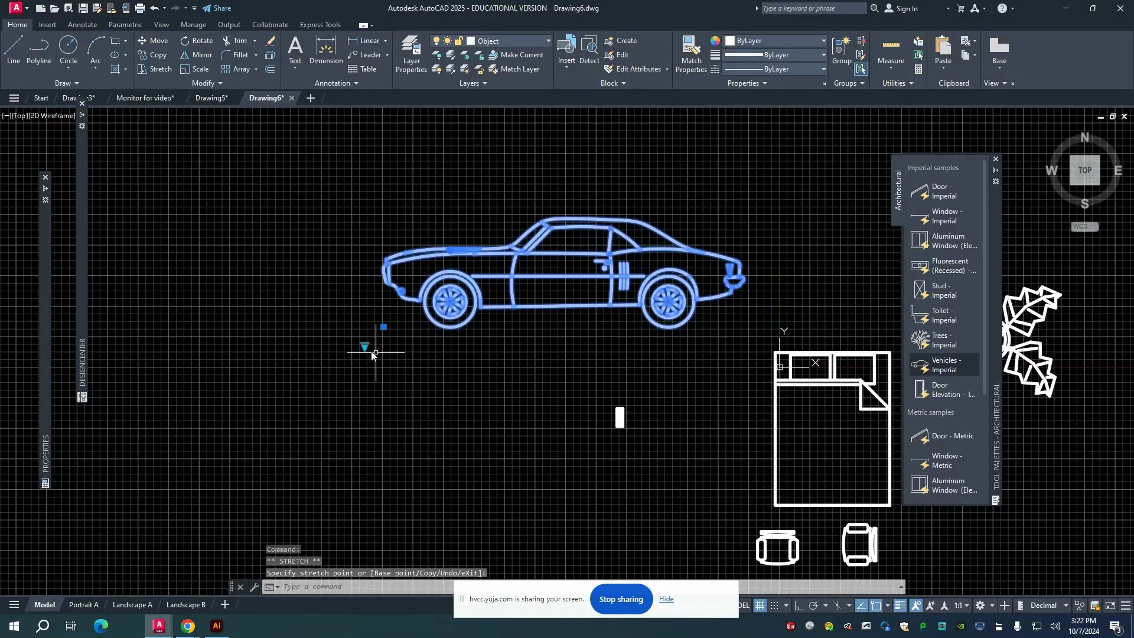
# Switch the vehicle block through Sports Car (Top), Sports Car (Front), Sports Car (Rear) and Sedan (Side).
pyautogui.click(365, 347)
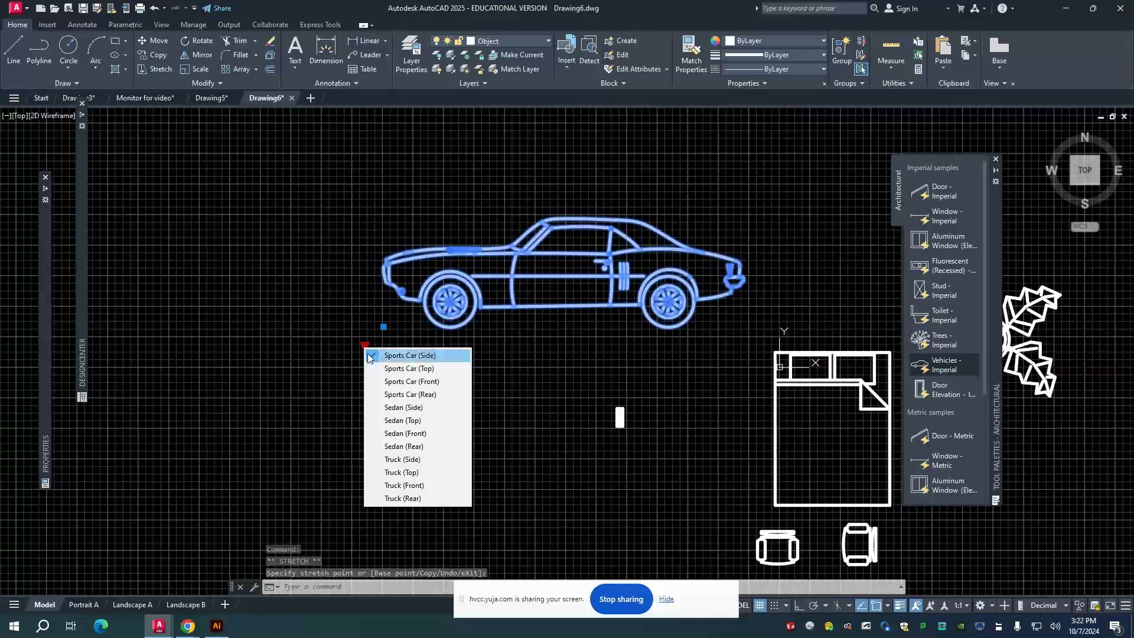
pyautogui.click(386, 369)
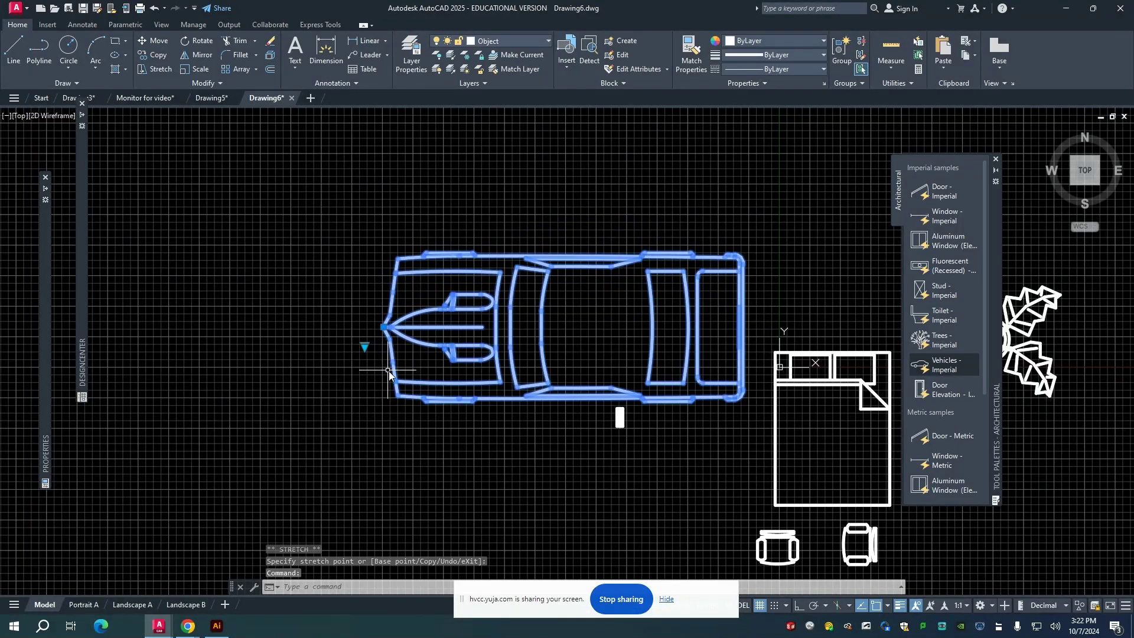
pyautogui.click(364, 347)
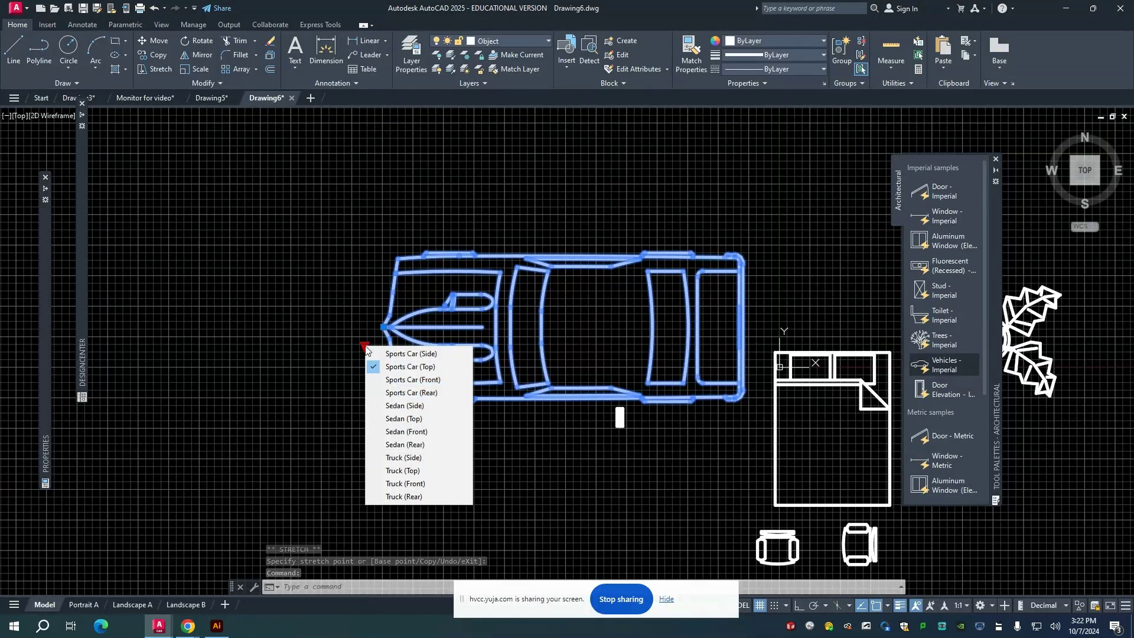
pyautogui.click(374, 380)
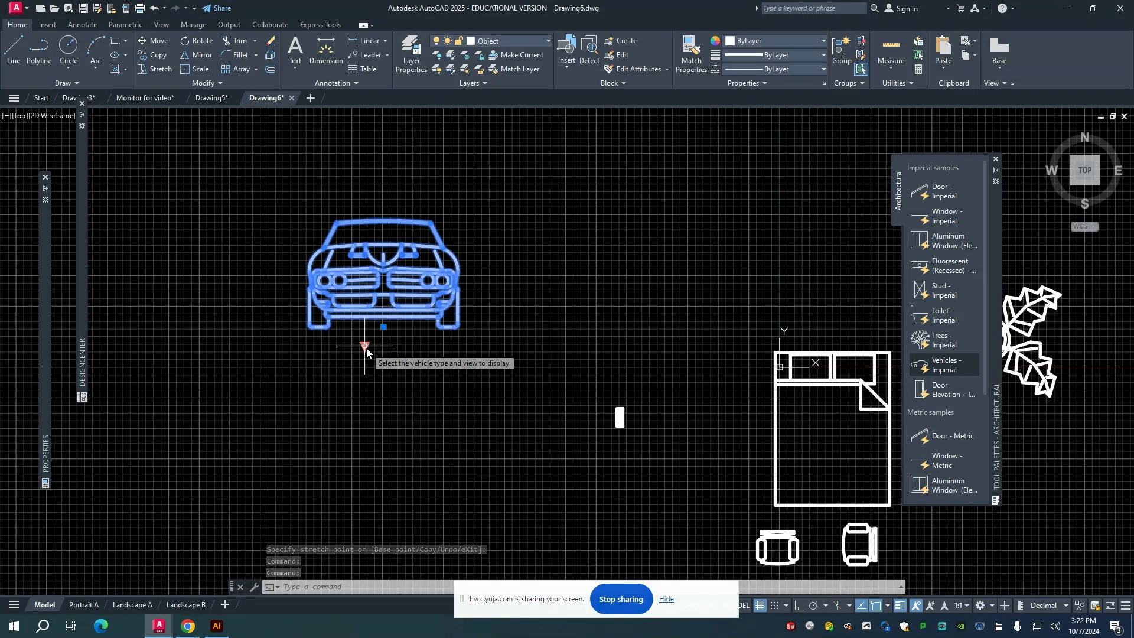
pyautogui.click(365, 350)
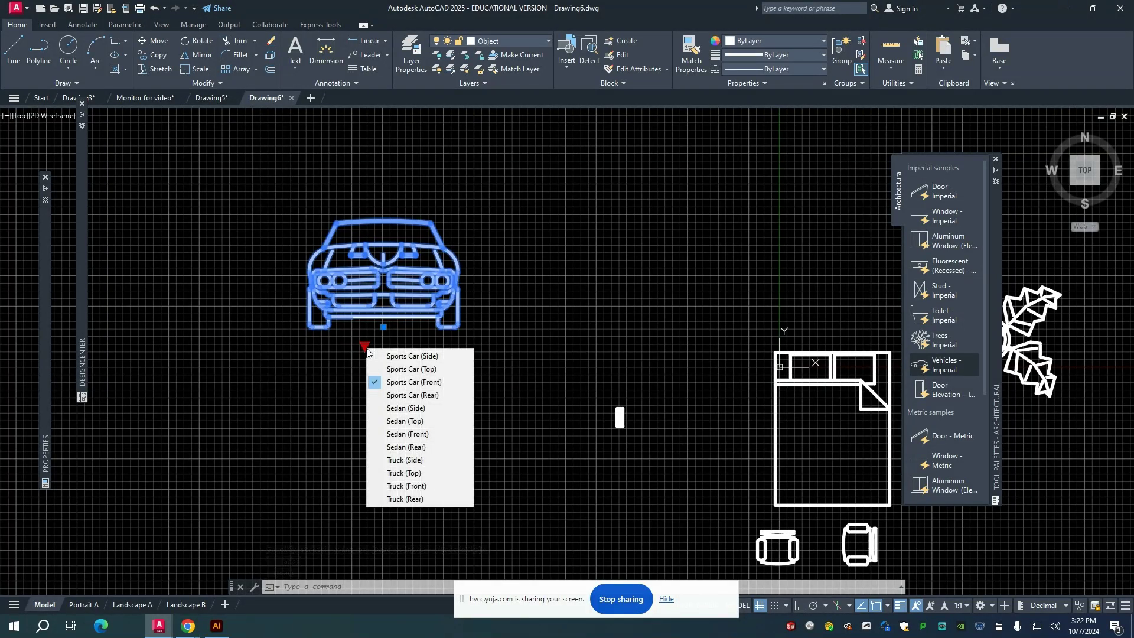
pyautogui.click(386, 395)
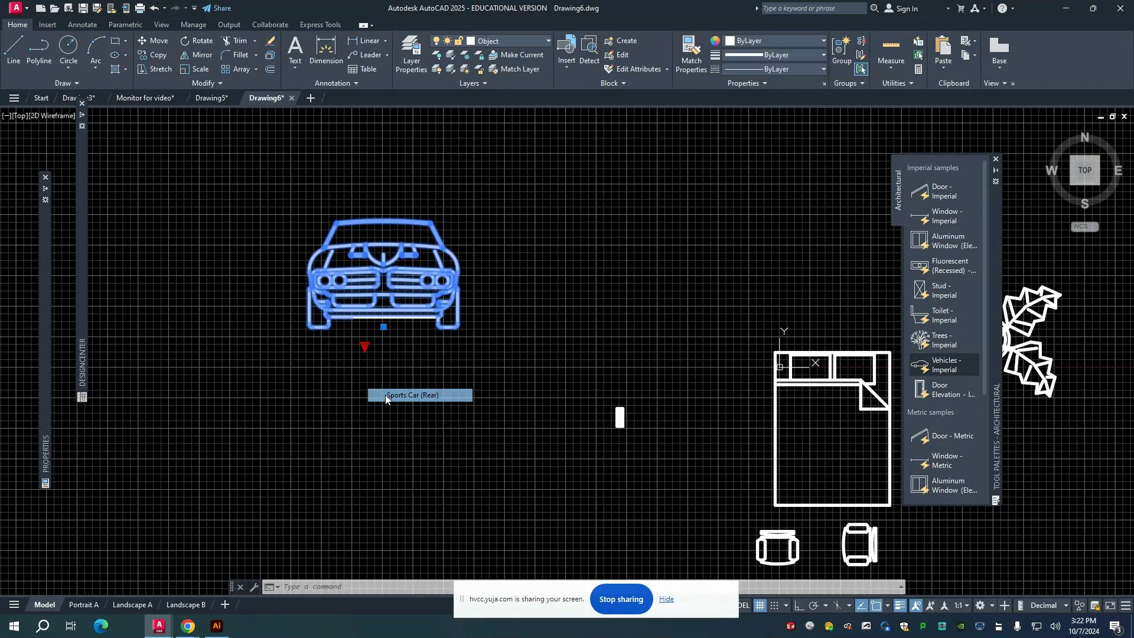
pyautogui.click(366, 348)
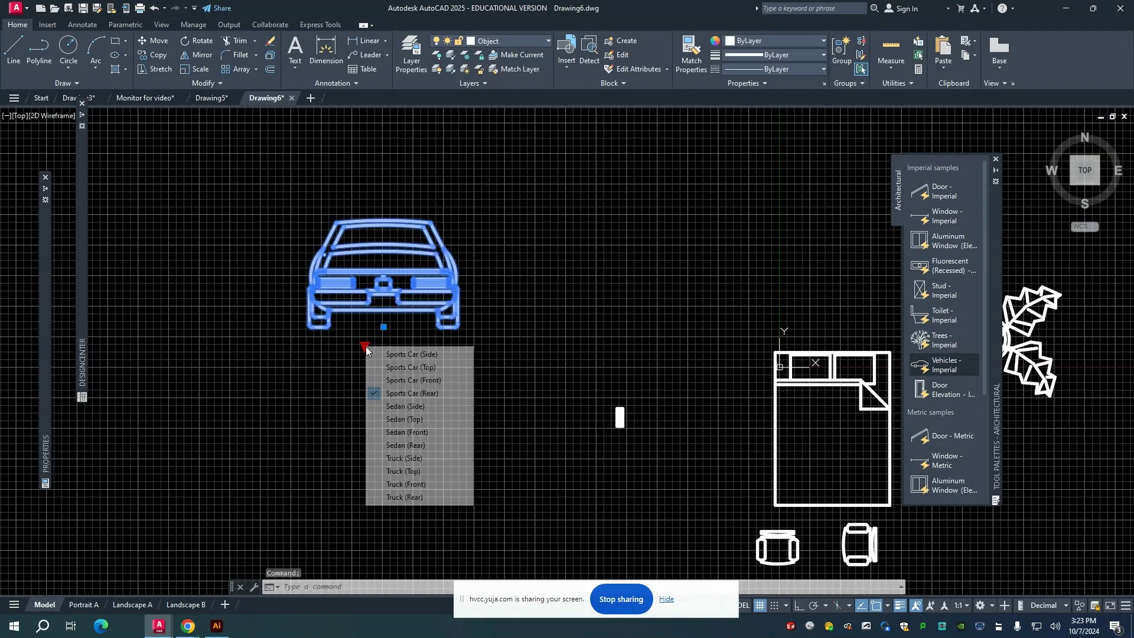
pyautogui.click(398, 407)
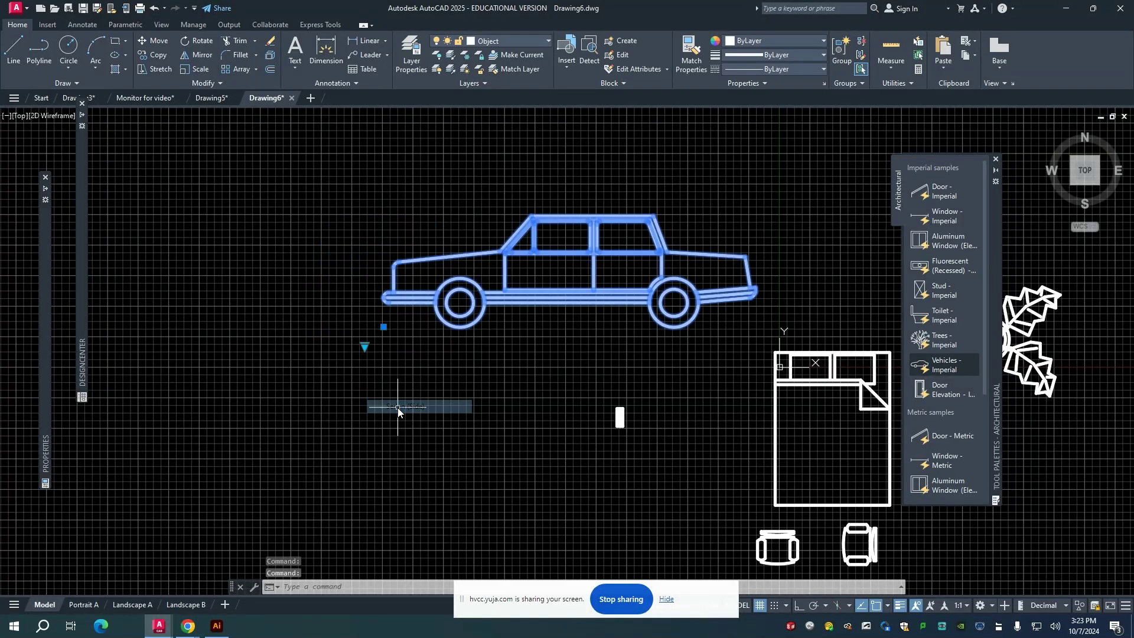
# Change the vehicle block to Truck (Side) and deselect it.
pyautogui.click(363, 346)
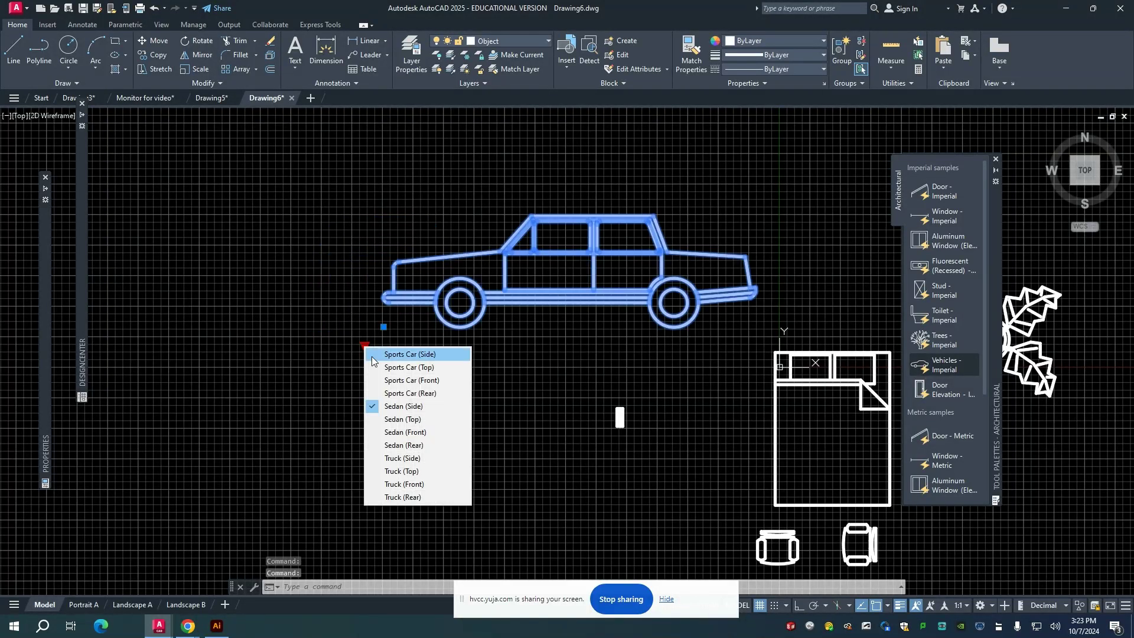
pyautogui.click(392, 459)
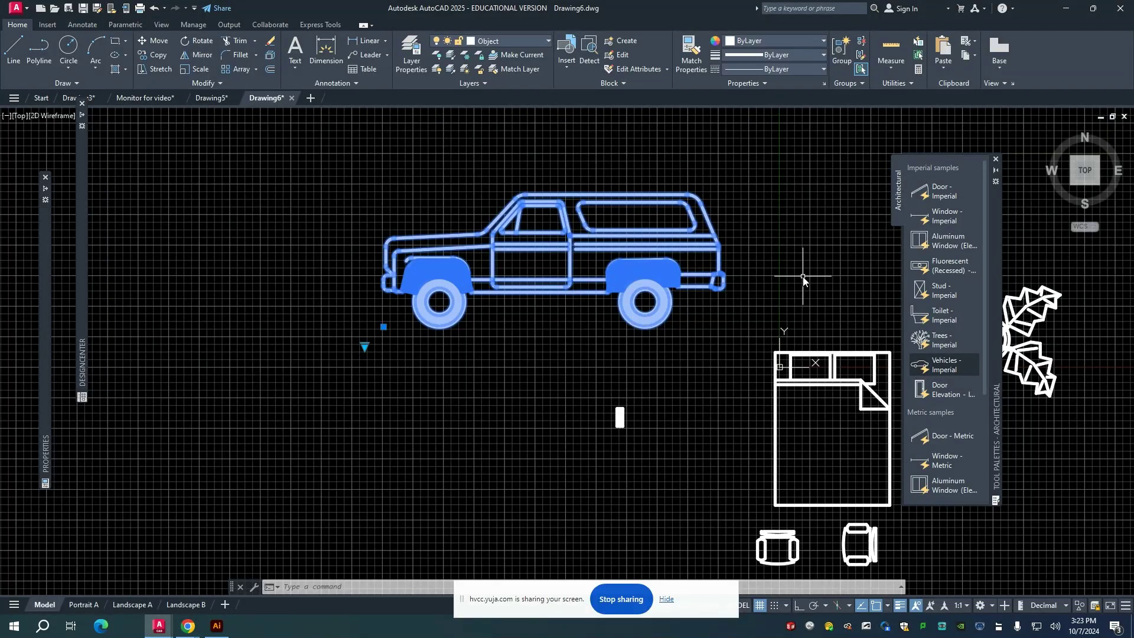
pyautogui.press('Escape')
pyautogui.press('Escape')
pyautogui.press('Escape')
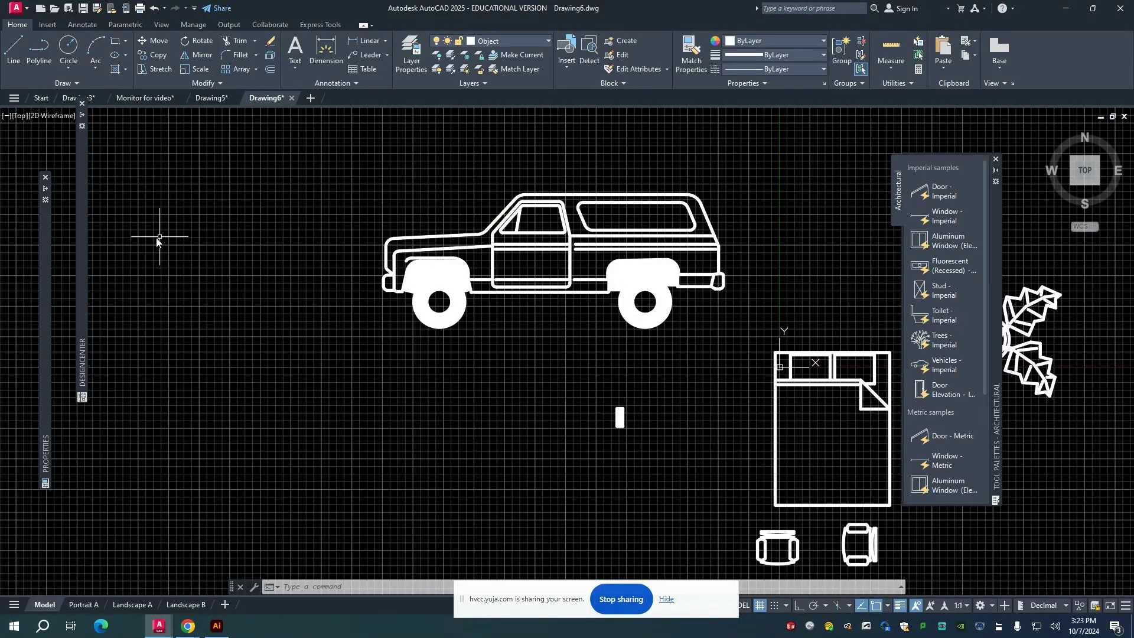
# Collapse Basic Electronics.dwg and Home - Space Planner.dwg in the DesignCenter folder list.
pyautogui.moveTo(83, 267)
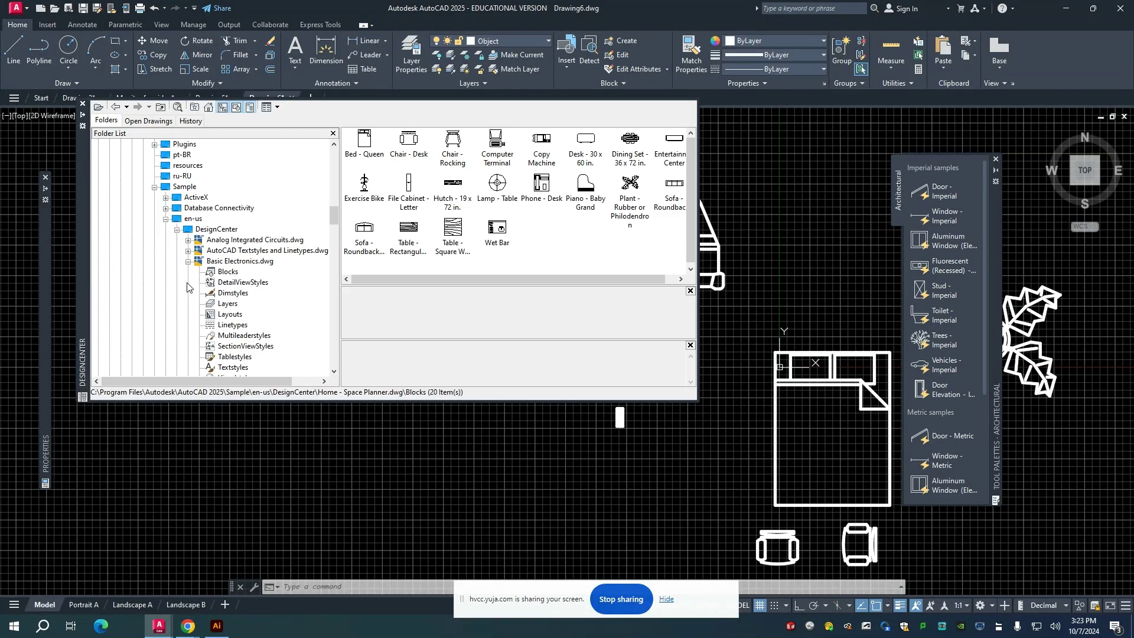
pyautogui.click(188, 263)
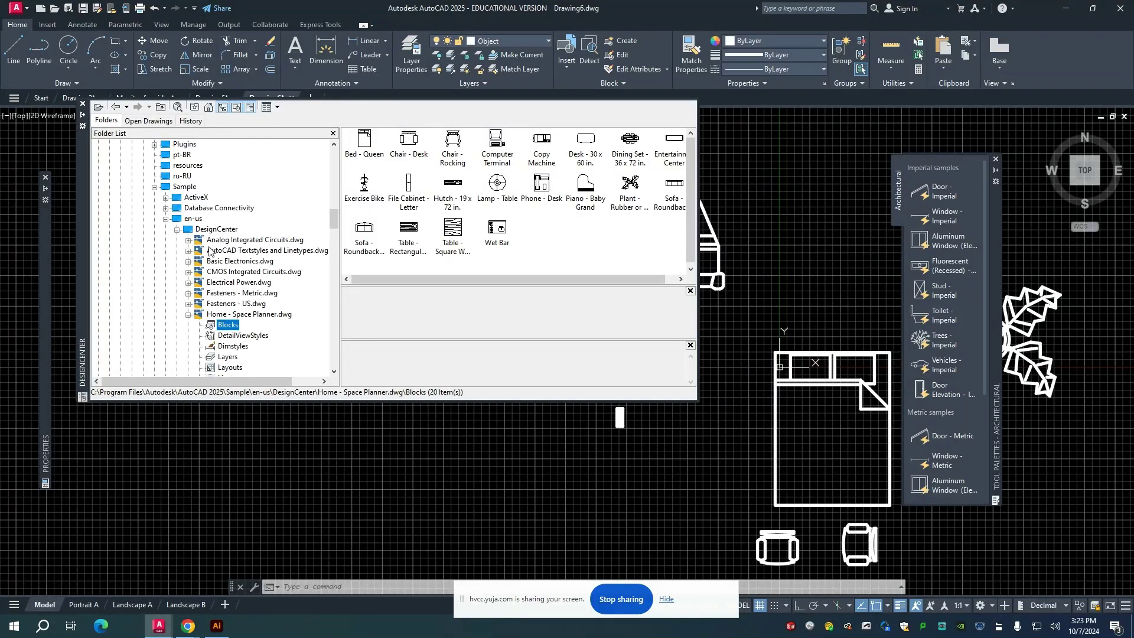
pyautogui.scroll(-2, 211, 272)
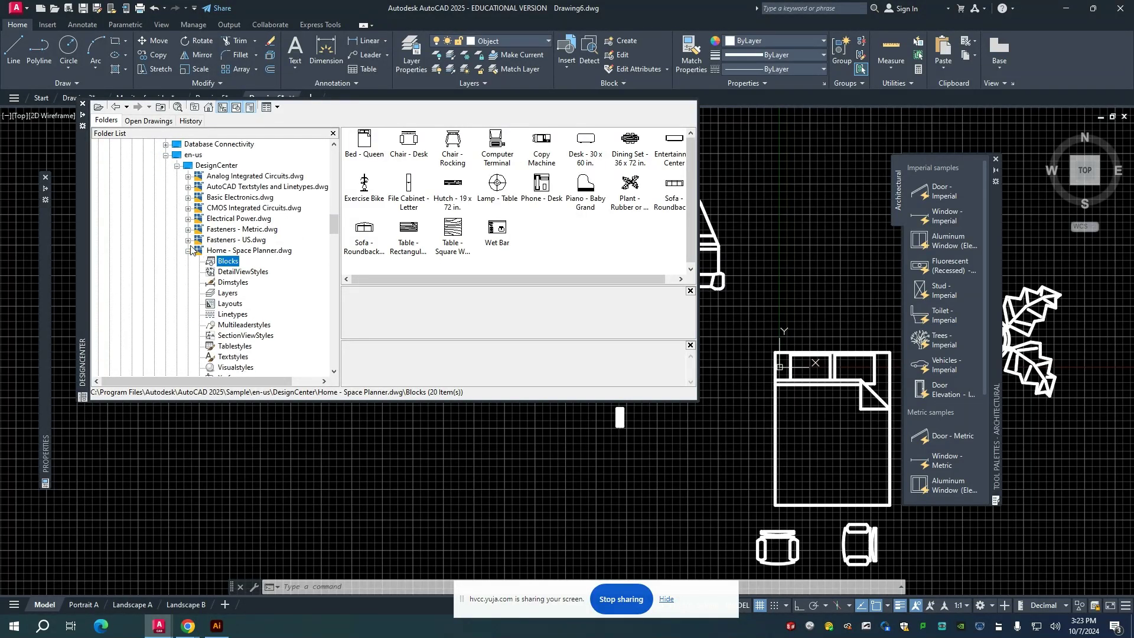
pyautogui.click(188, 251)
pyautogui.scroll(-3, 218, 222)
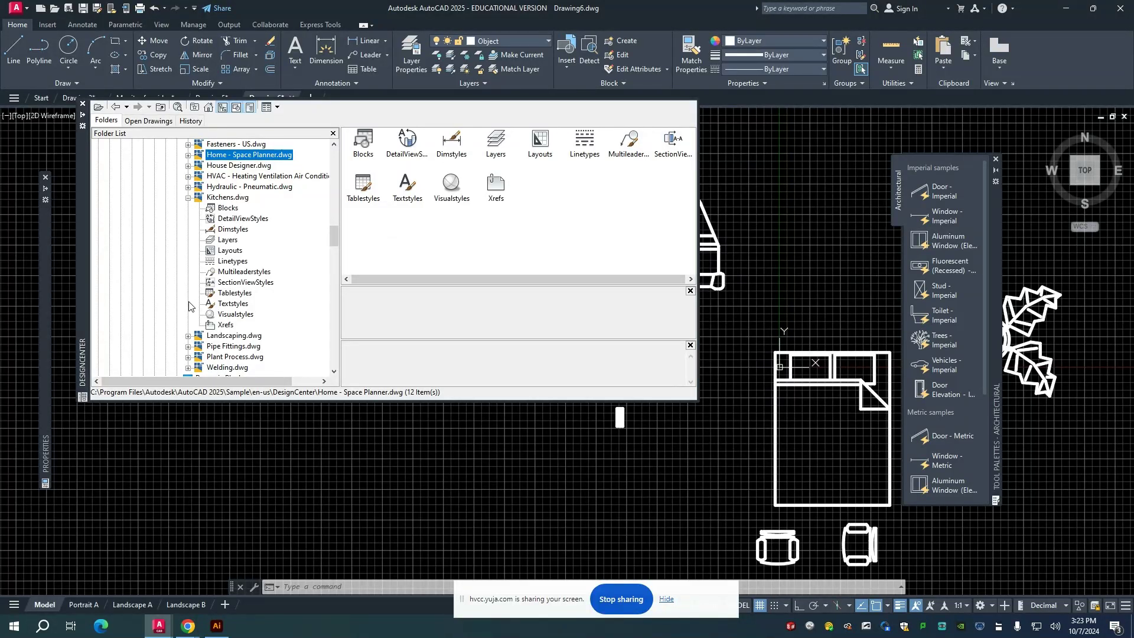
# Create a tool palette from Landscaping.dwg in DesignCenter.
pyautogui.scroll(-2, 189, 306)
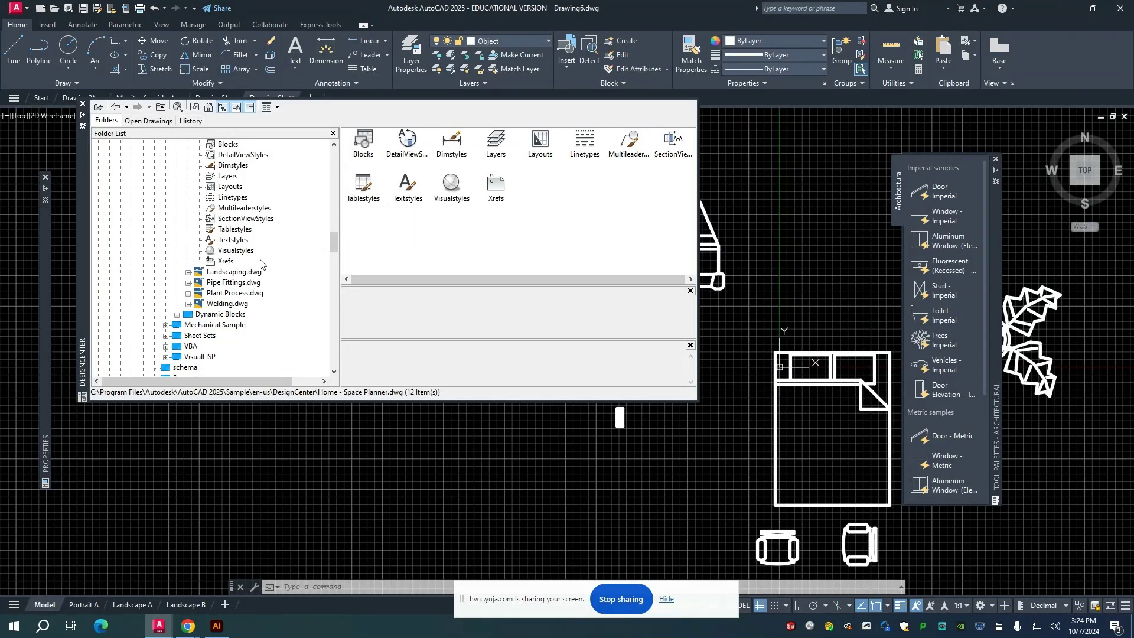
pyautogui.click(216, 275)
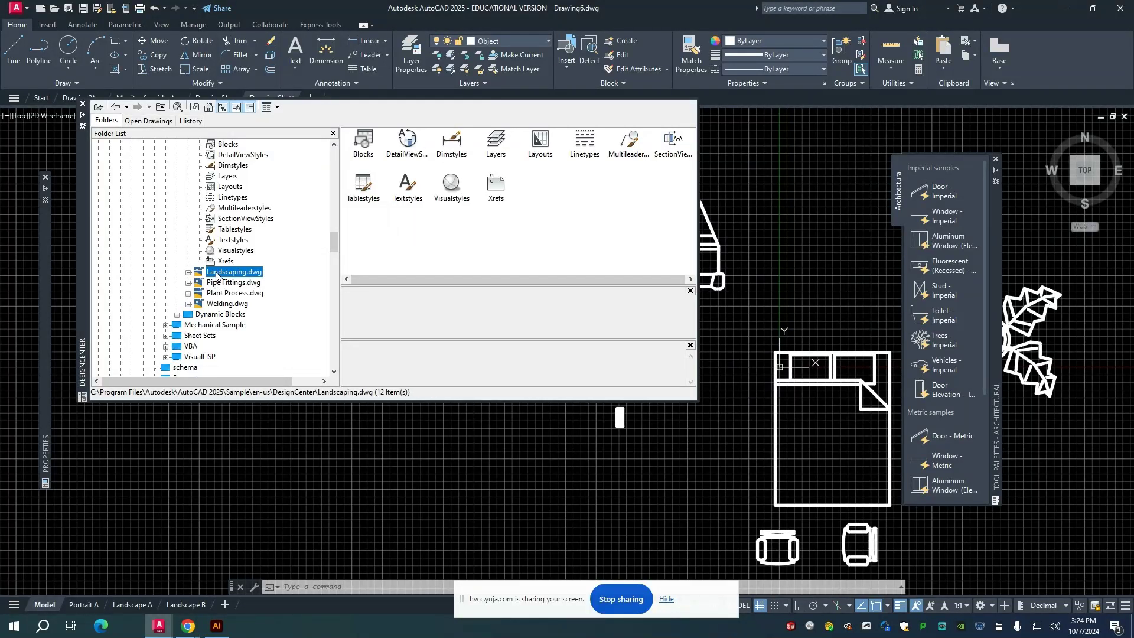
pyautogui.rightClick(216, 275)
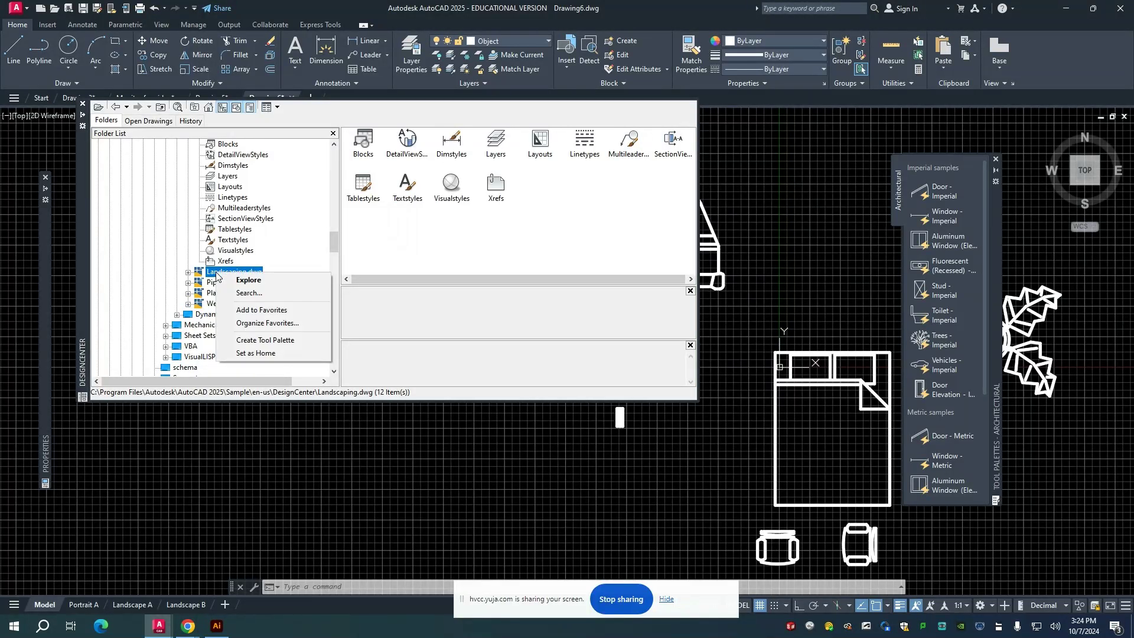
pyautogui.click(245, 343)
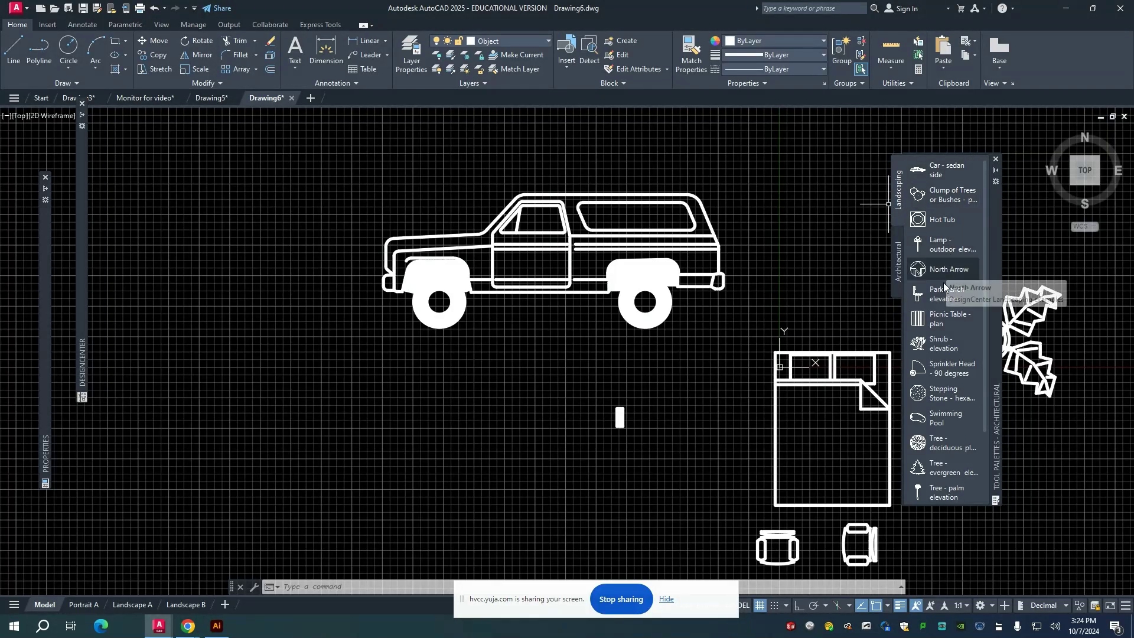
# Insert the type 2 evergreen tree in front of the truck and the plain evergreen tree behind it from the Landscaping palette.
pyautogui.scroll(-2, 947, 354)
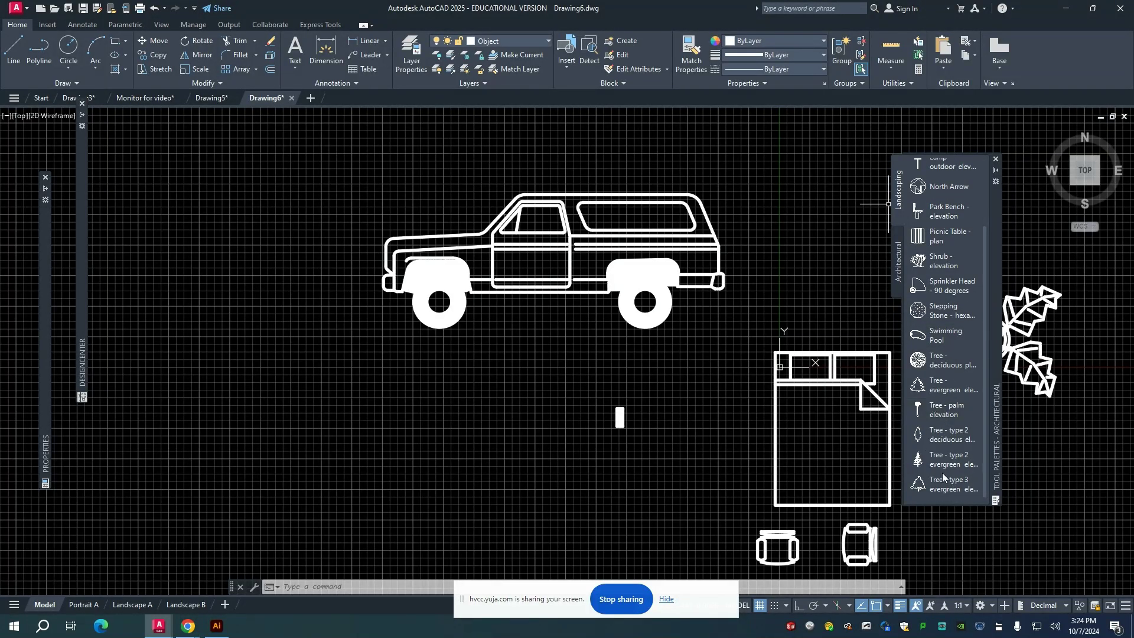
pyautogui.moveTo(943, 477); pyautogui.dragTo(293, 392)
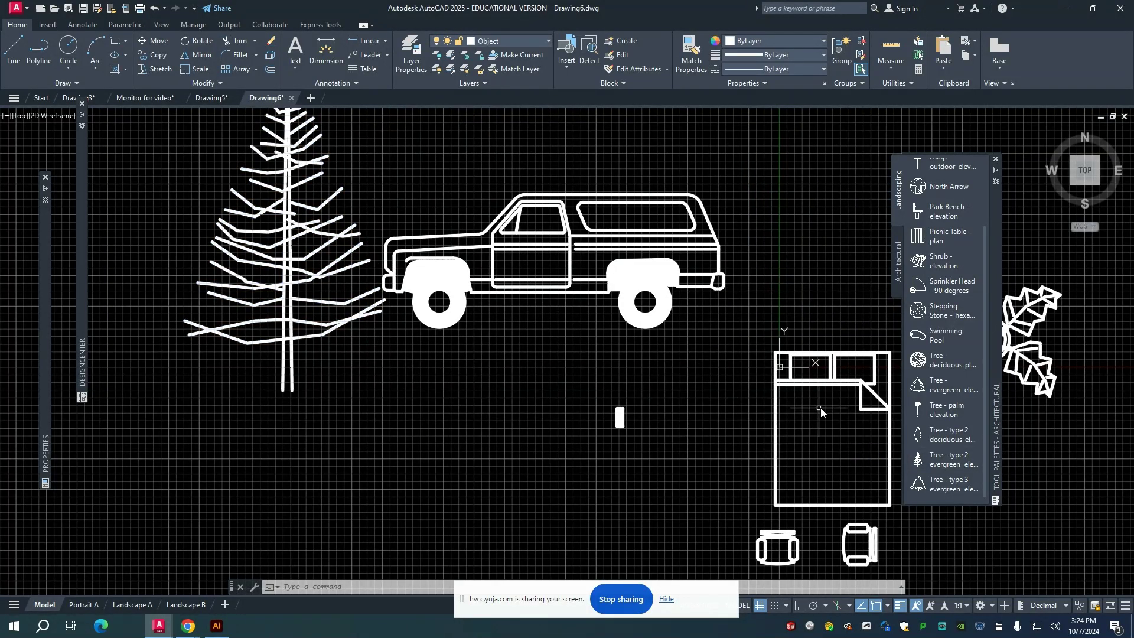
pyautogui.moveTo(927, 381)
pyautogui.mouseDown()
pyautogui.moveTo(623, 381)
pyautogui.moveTo(792, 326)
pyautogui.mouseUp()
pyautogui.scroll(-5, 507, 420)
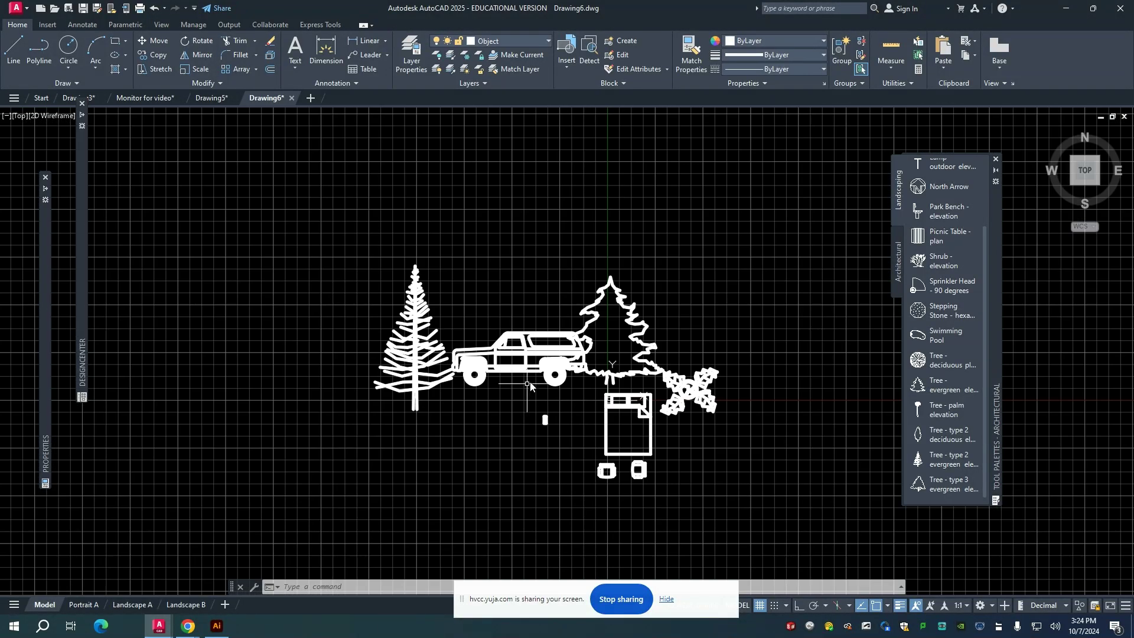
pyautogui.scroll(3, 540, 360)
pyautogui.scroll(2, 541, 360)
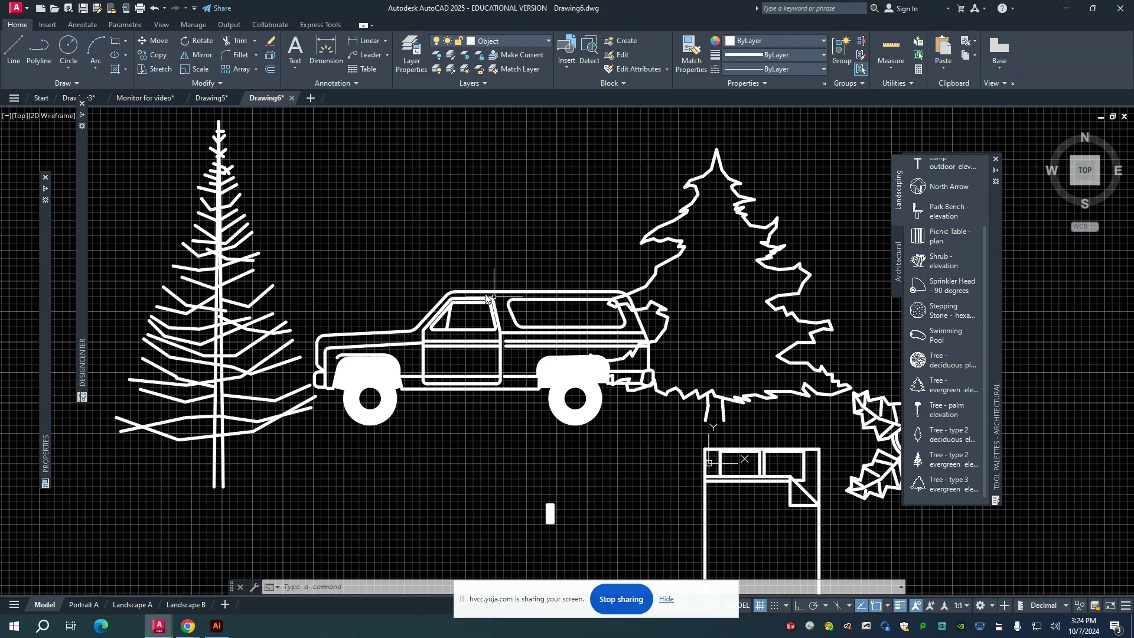
# Move the evergreen tree behind the truck up and to the right by its grip, and deselect it.
pyautogui.click(241, 271)
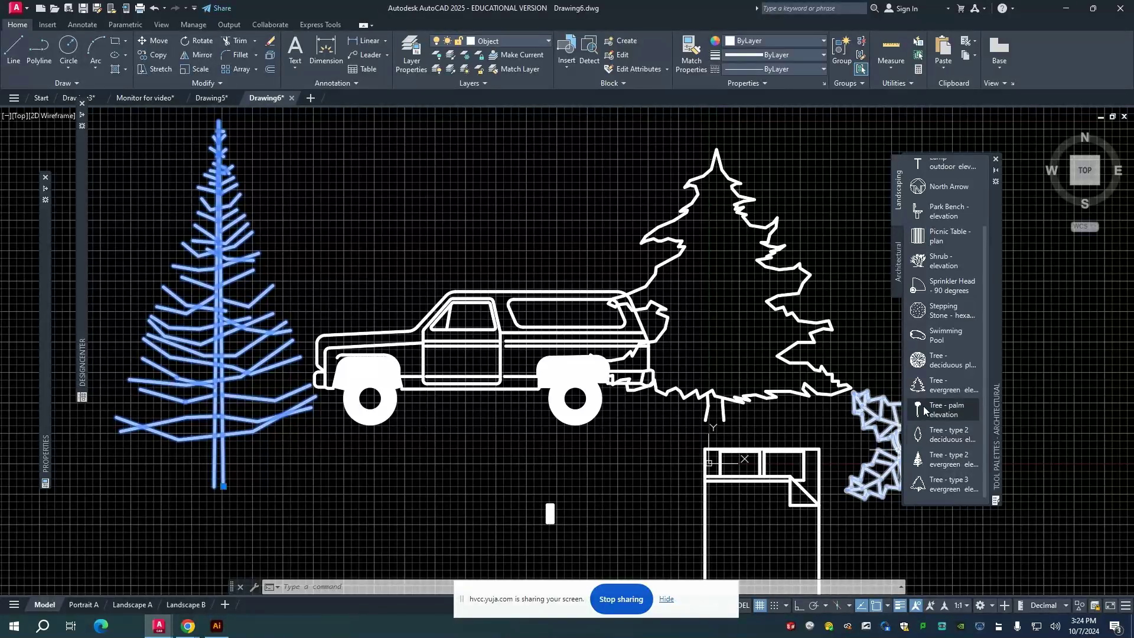
pyautogui.press('Escape')
pyautogui.click(666, 267)
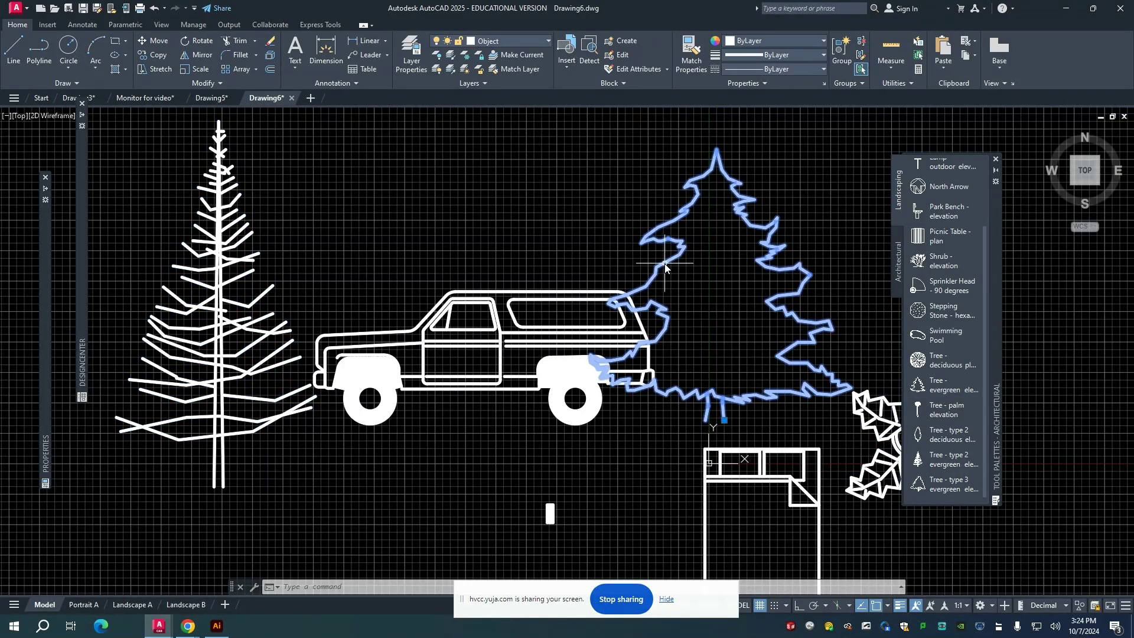
pyautogui.click(724, 420)
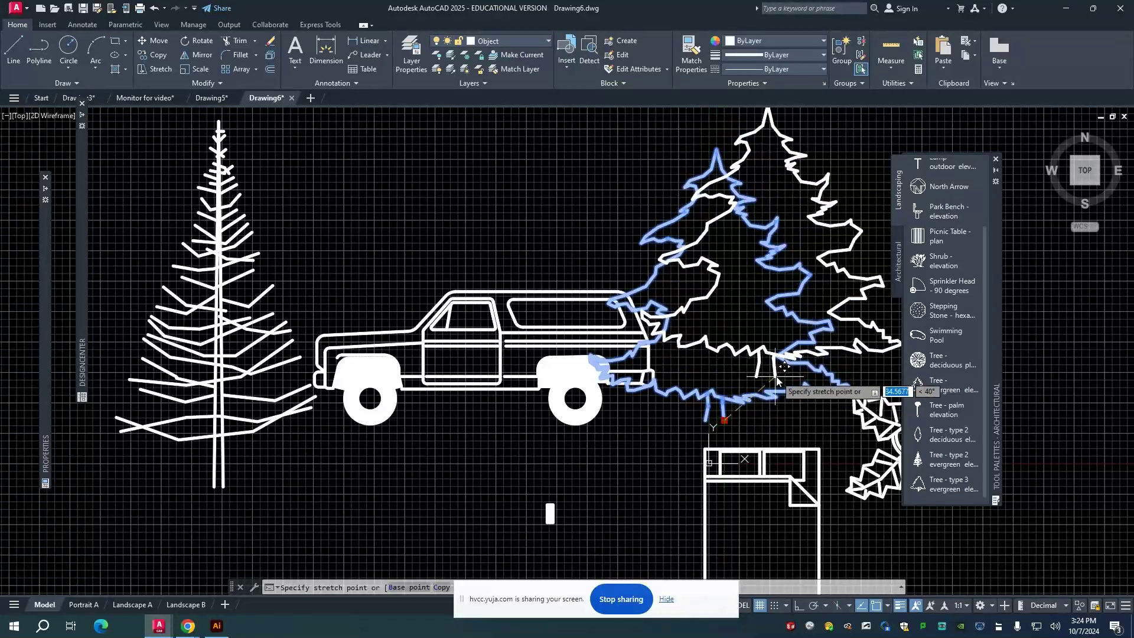
pyautogui.press('Escape')
pyautogui.press('Escape')
pyautogui.scroll(-4, 697, 396)
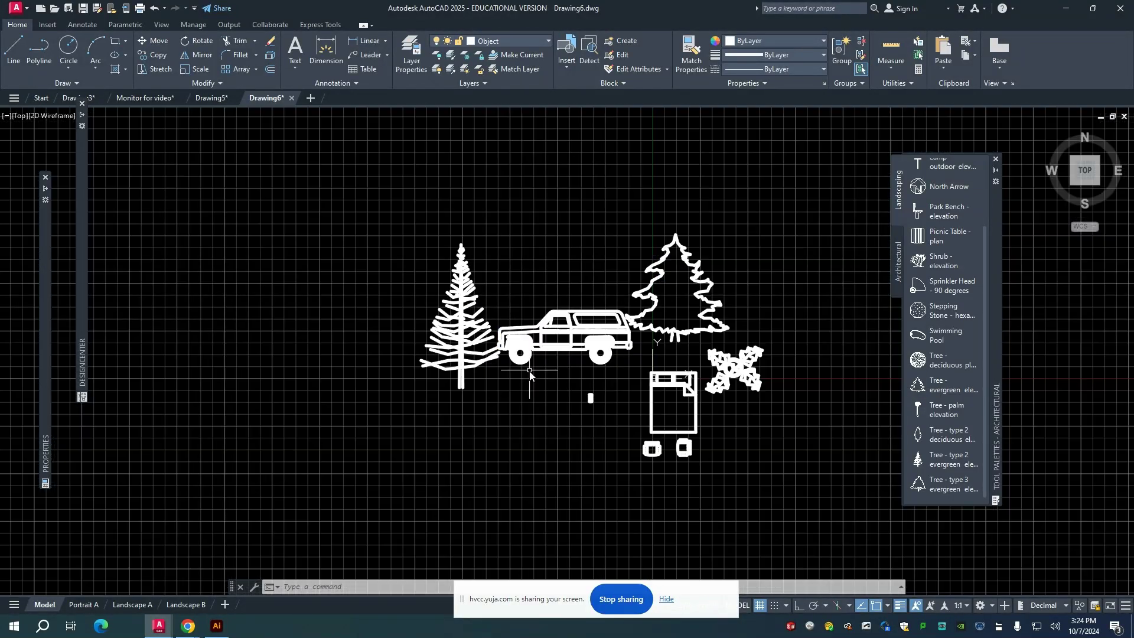
pyautogui.scroll(2, 559, 374)
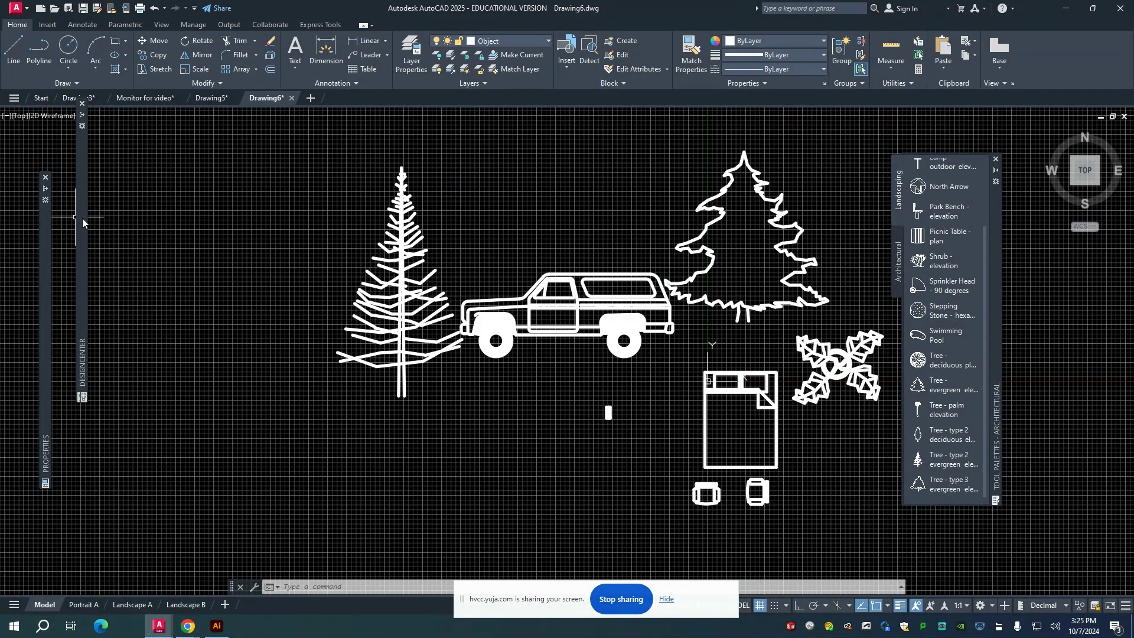
# Select Home - Space Planner.dwg among the sample drawings in the DesignCenter folder list.
pyautogui.moveTo(83, 222)
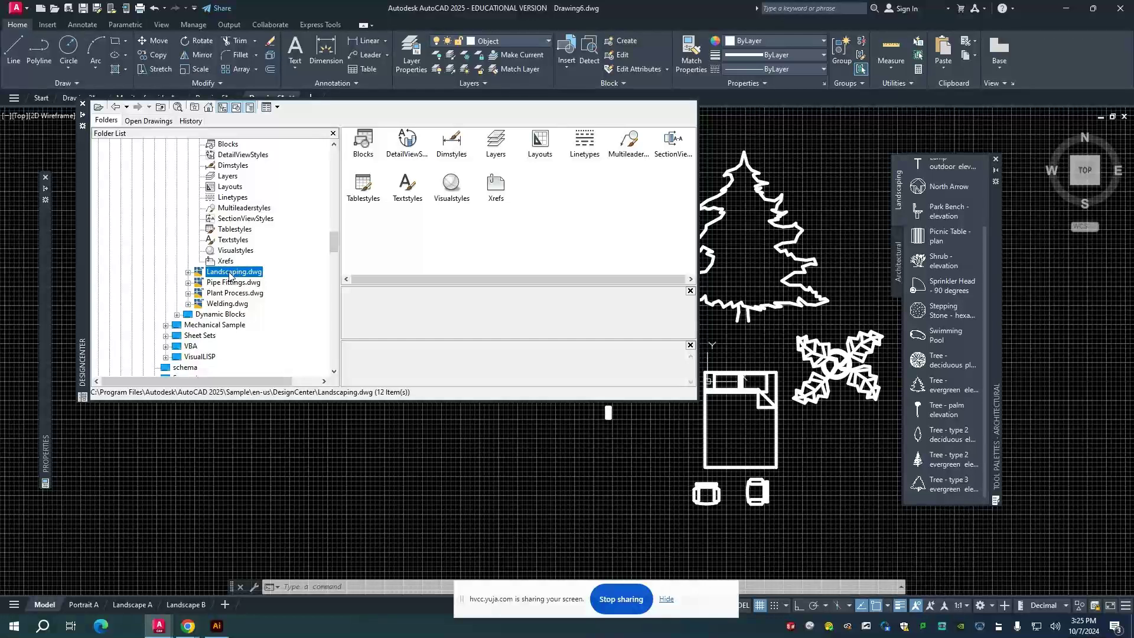
pyautogui.scroll(4, 238, 274)
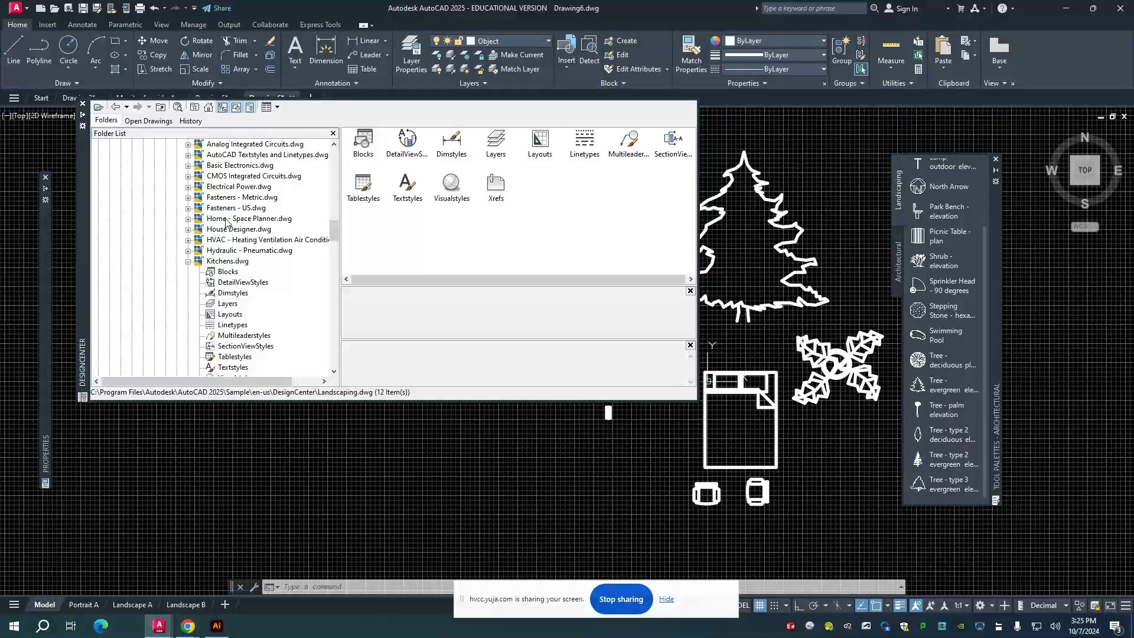
pyautogui.click(226, 219)
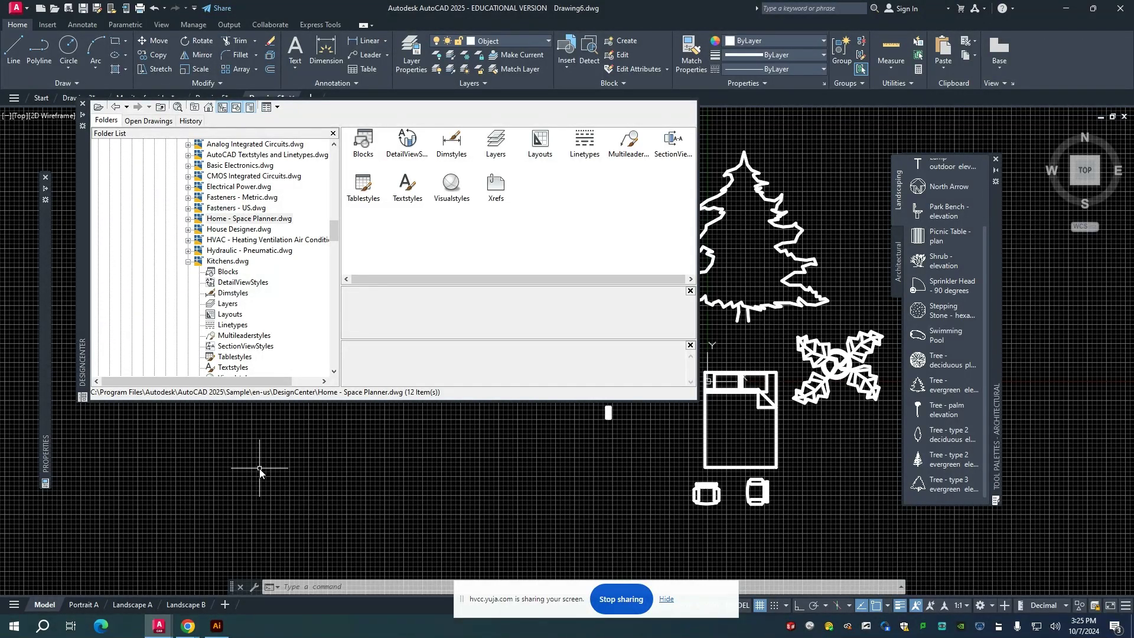
pyautogui.rightClick(13, 625)
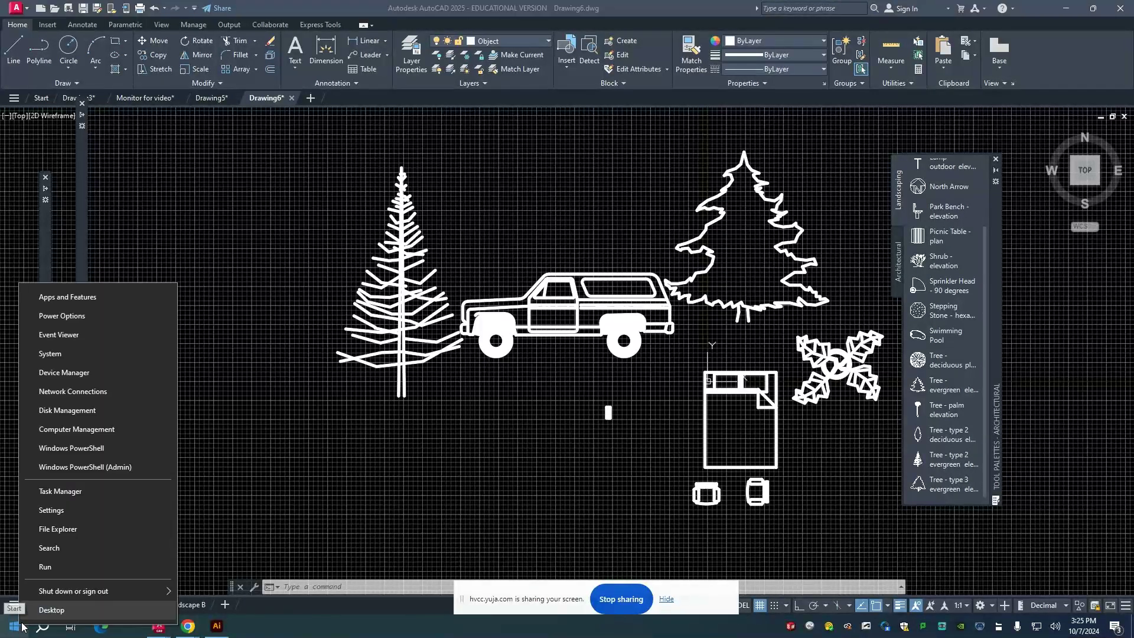
pyautogui.click(218, 541)
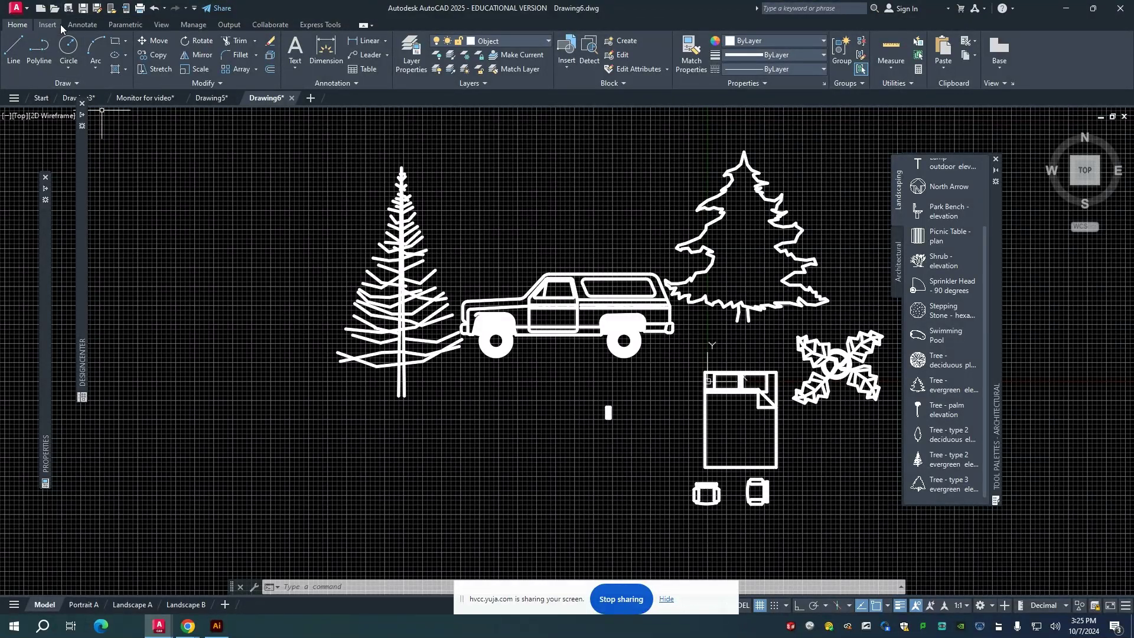
# Start opening a drawing and browse to Program Files\Autodesk\AutoCAD 2025 on the C: drive.
pyautogui.click(53, 8)
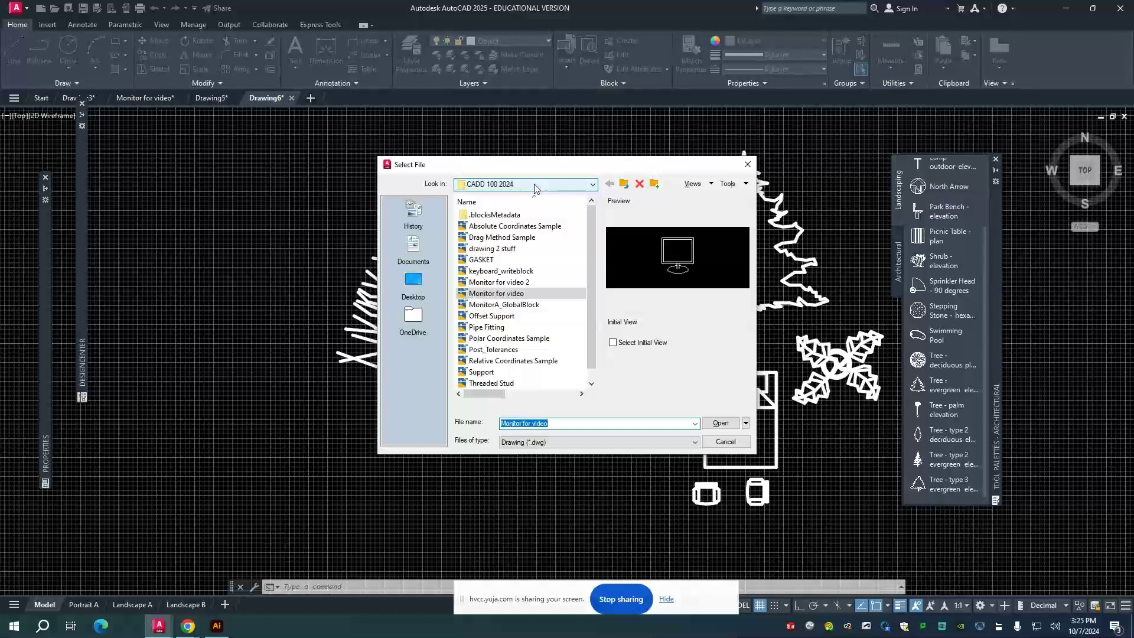
pyautogui.click(573, 185)
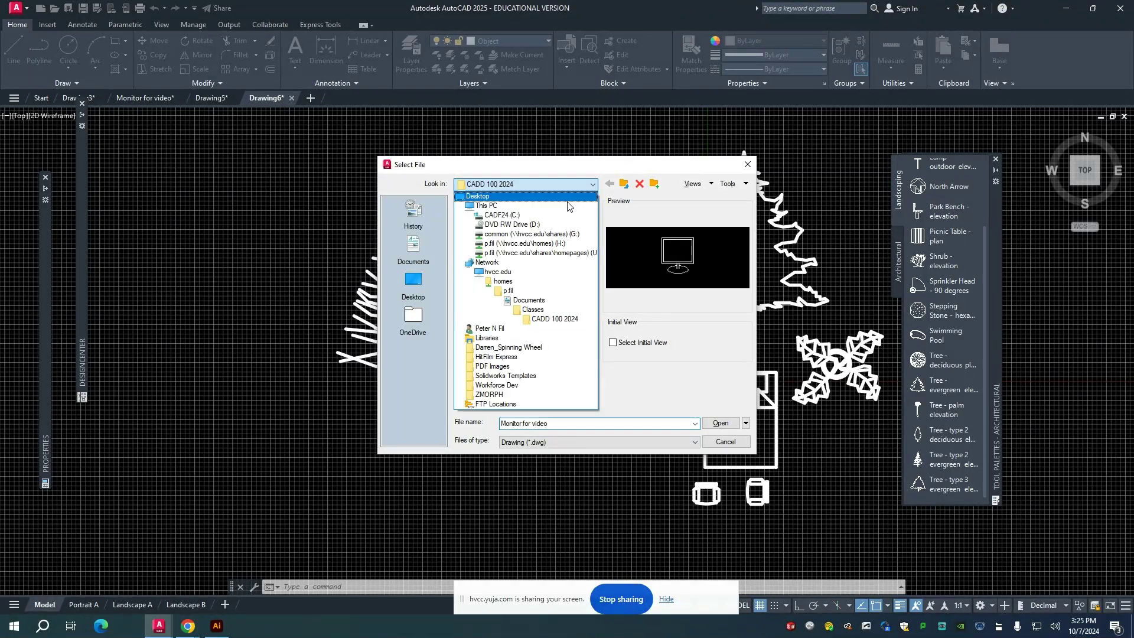
pyautogui.click(532, 215)
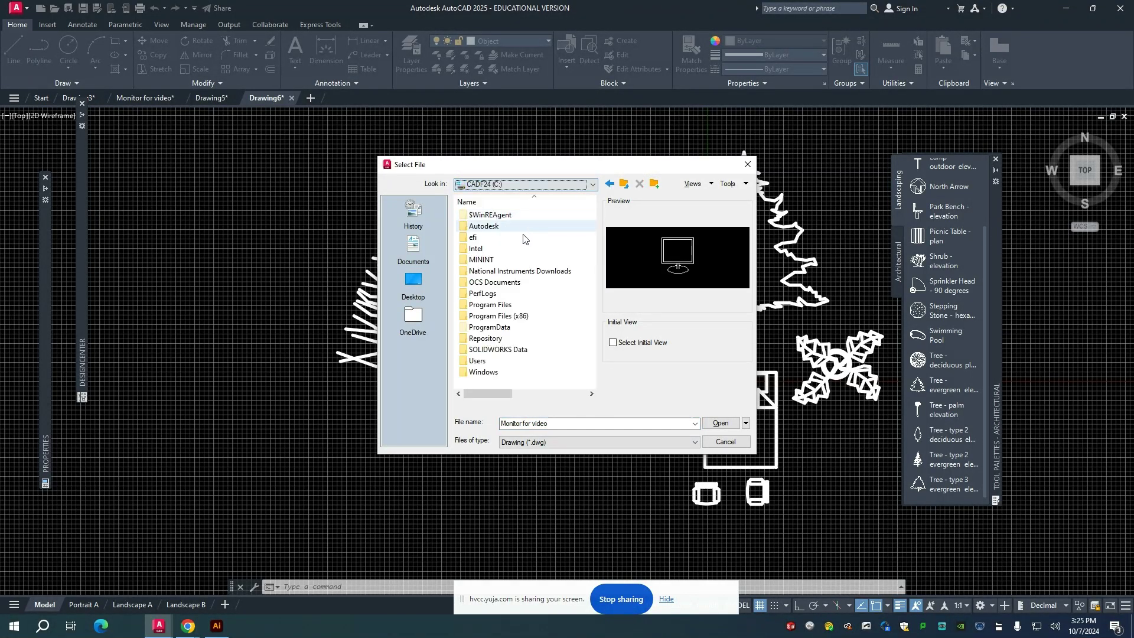
pyautogui.doubleClick(509, 304)
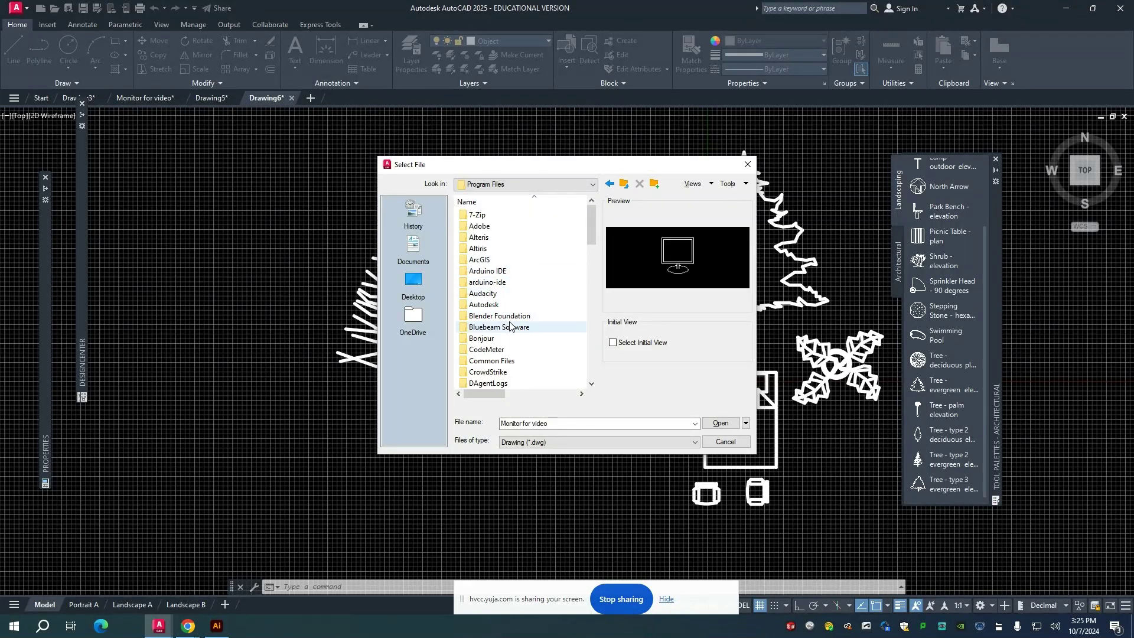
pyautogui.doubleClick(509, 305)
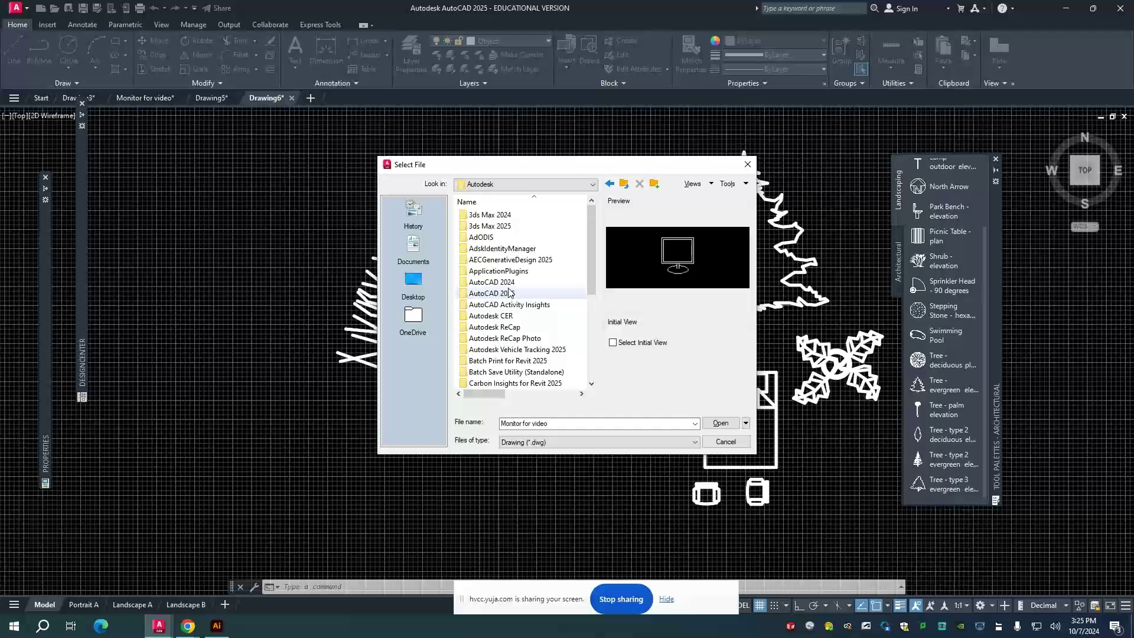
pyautogui.scroll(-1, 509, 293)
pyautogui.doubleClick(512, 261)
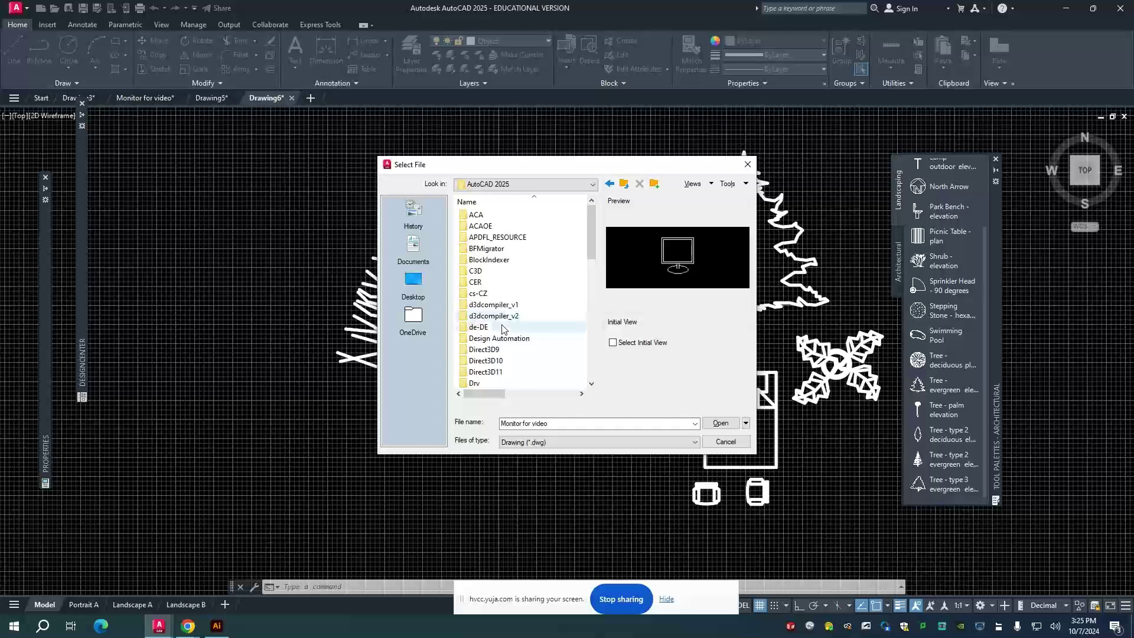
# Browse from the AutoCAD 2025 folder to Sample\en-us\DesignCenter.
pyautogui.scroll(-5, 511, 349)
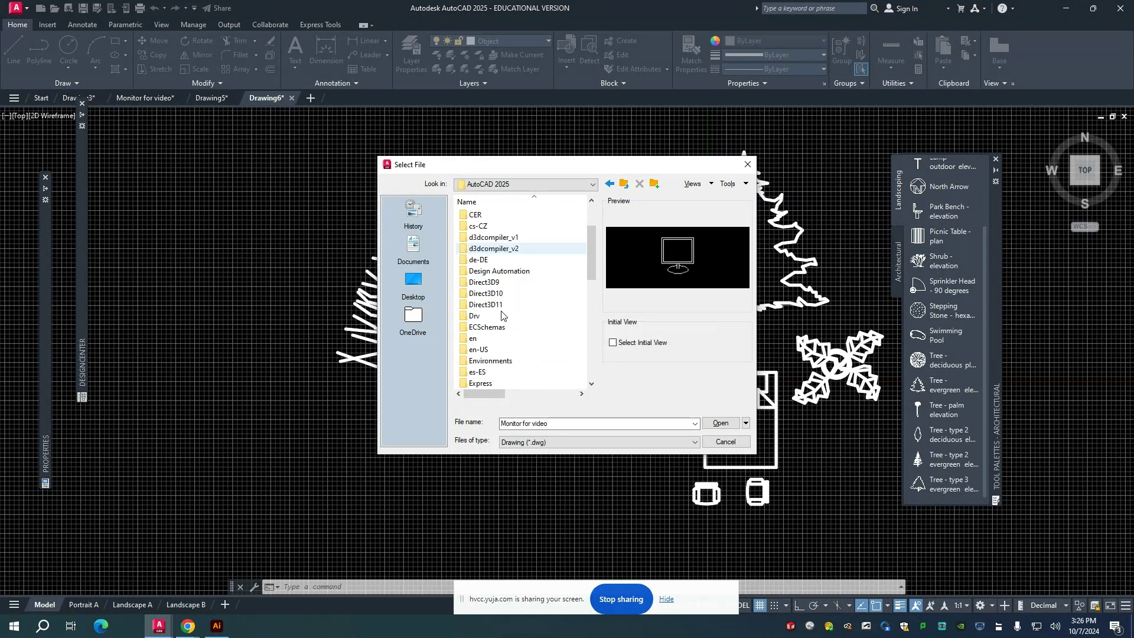
pyautogui.scroll(-6, 502, 315)
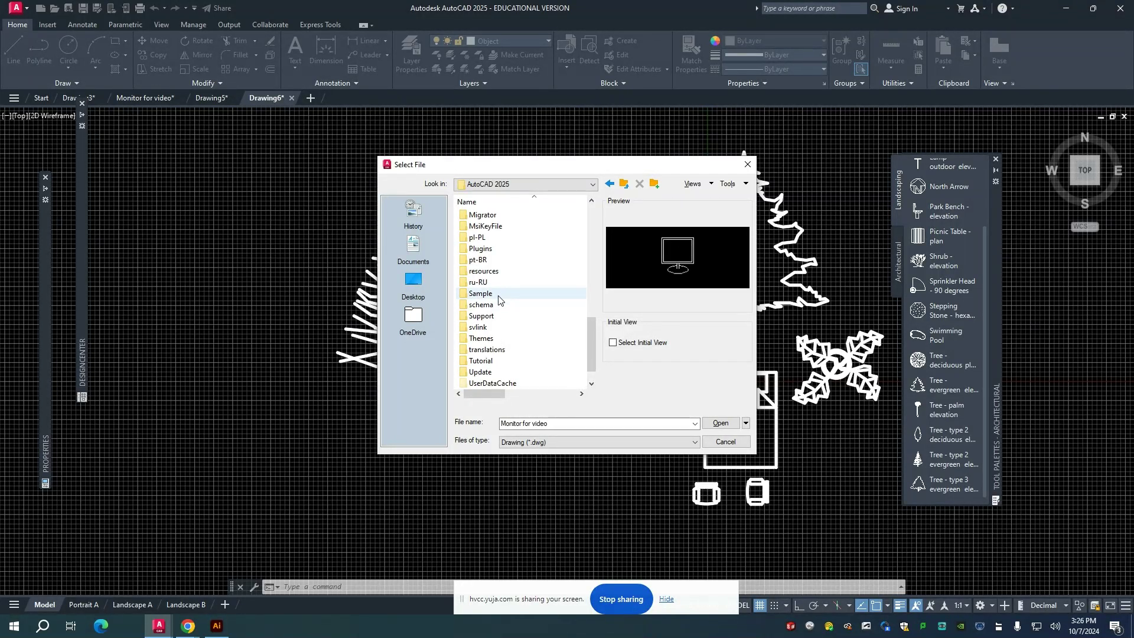
pyautogui.doubleClick(499, 293)
pyautogui.doubleClick(480, 237)
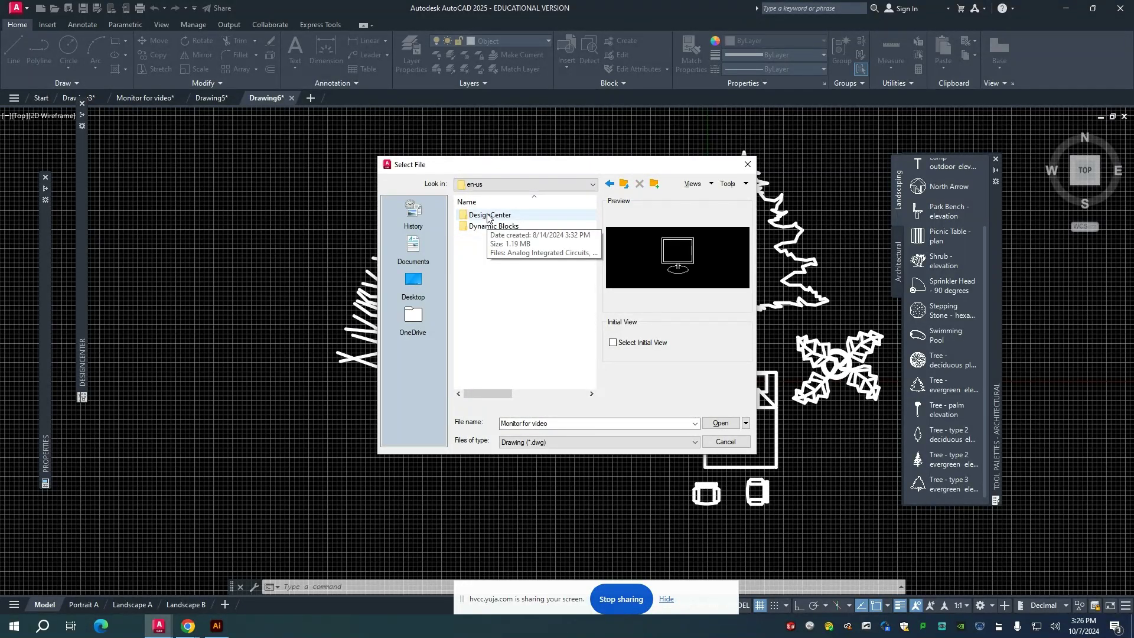
pyautogui.doubleClick(488, 216)
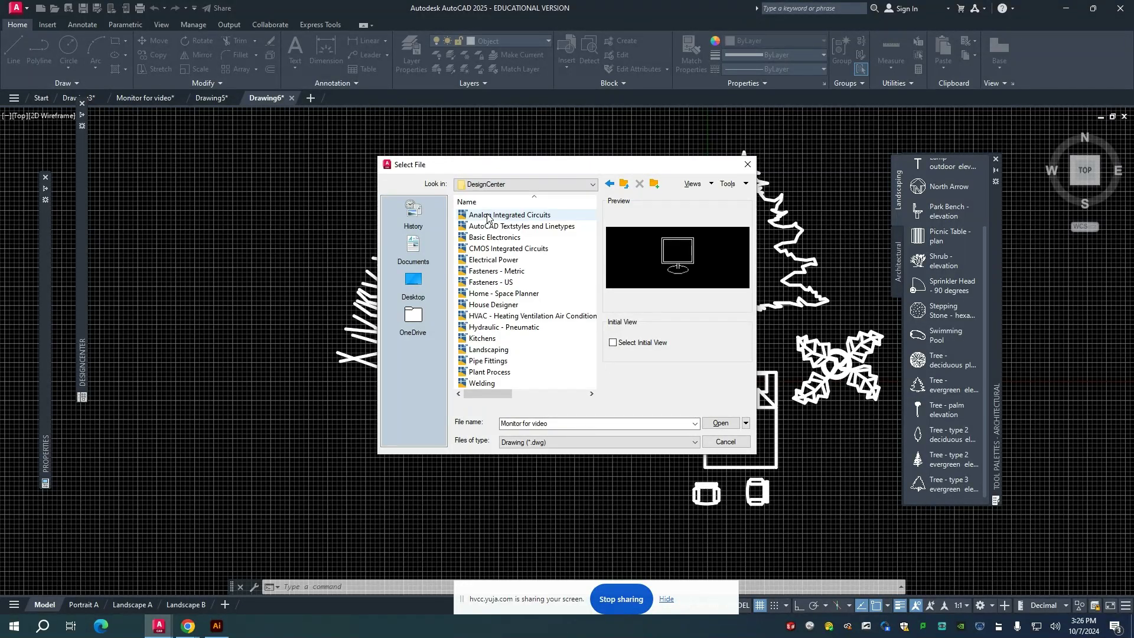
# Open the Landscaping sample drawing as read-only.
pyautogui.click(489, 350)
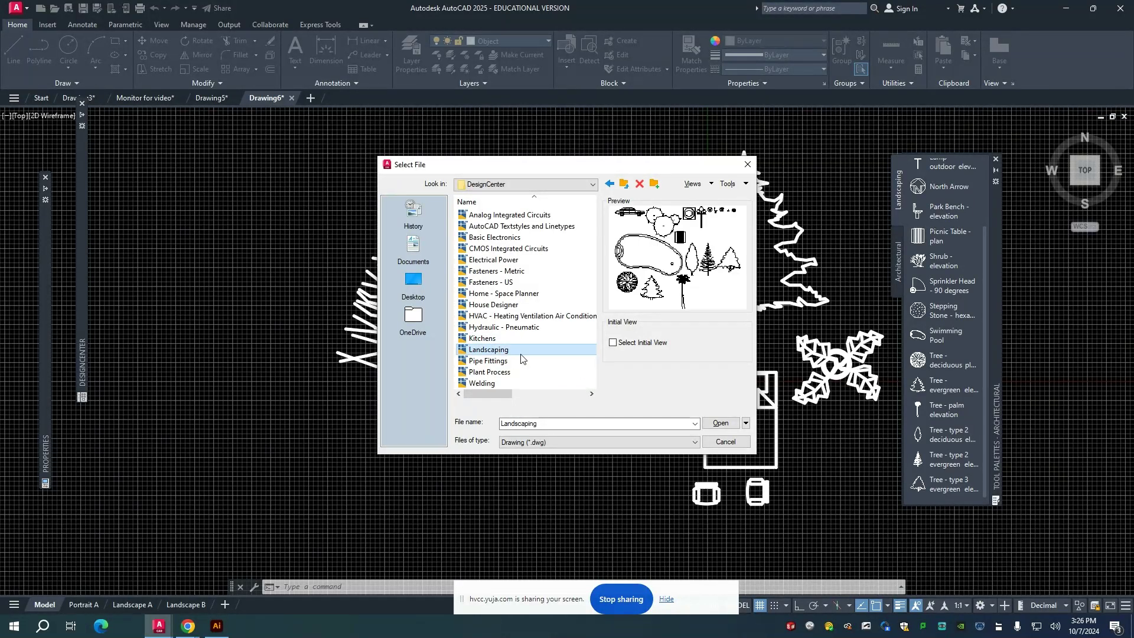
pyautogui.click(715, 423)
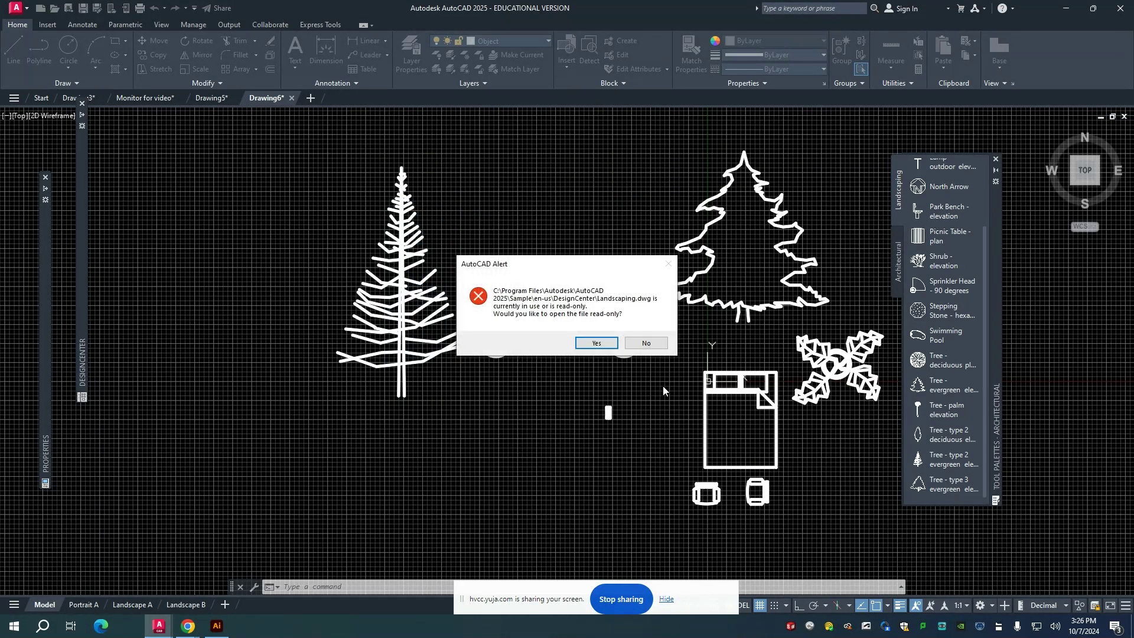
pyautogui.click(595, 343)
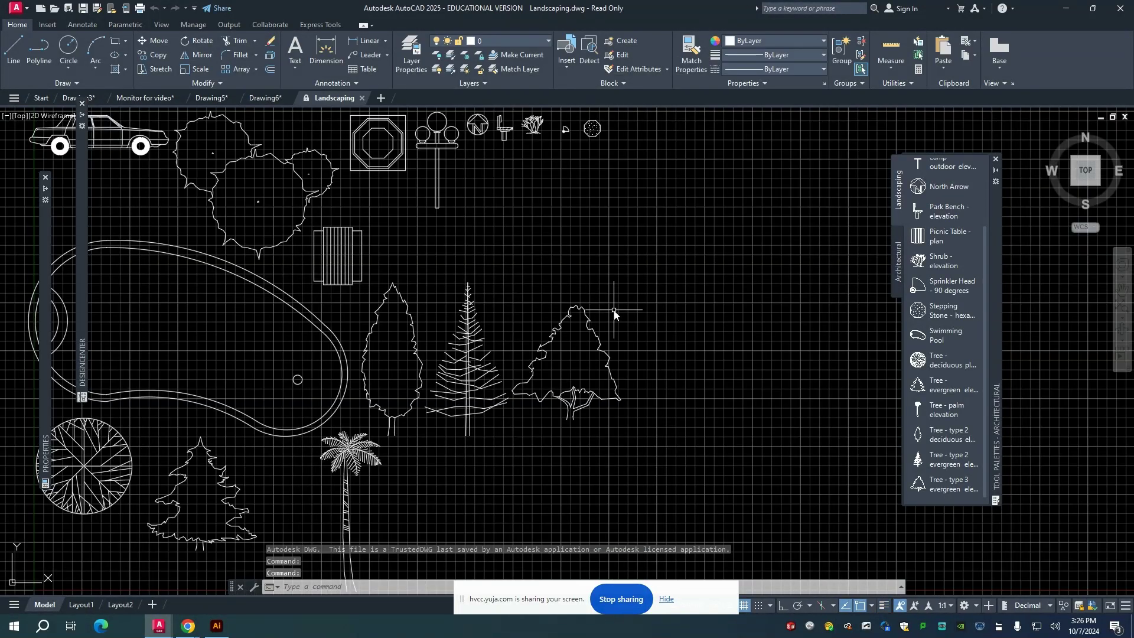
# Examine the blocks in the Landscaping drawing, including the picnic table, swimming pool, evergreen tree and palm.
pyautogui.scroll(-4, 611, 319)
pyautogui.scroll(2, 538, 334)
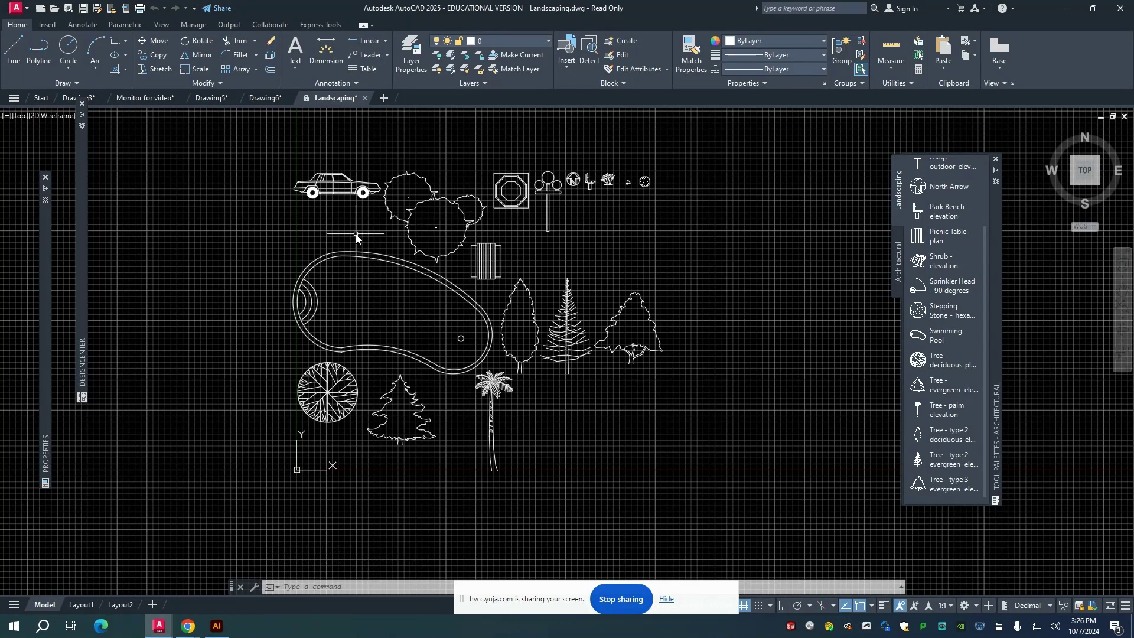
pyautogui.scroll(5, 437, 272)
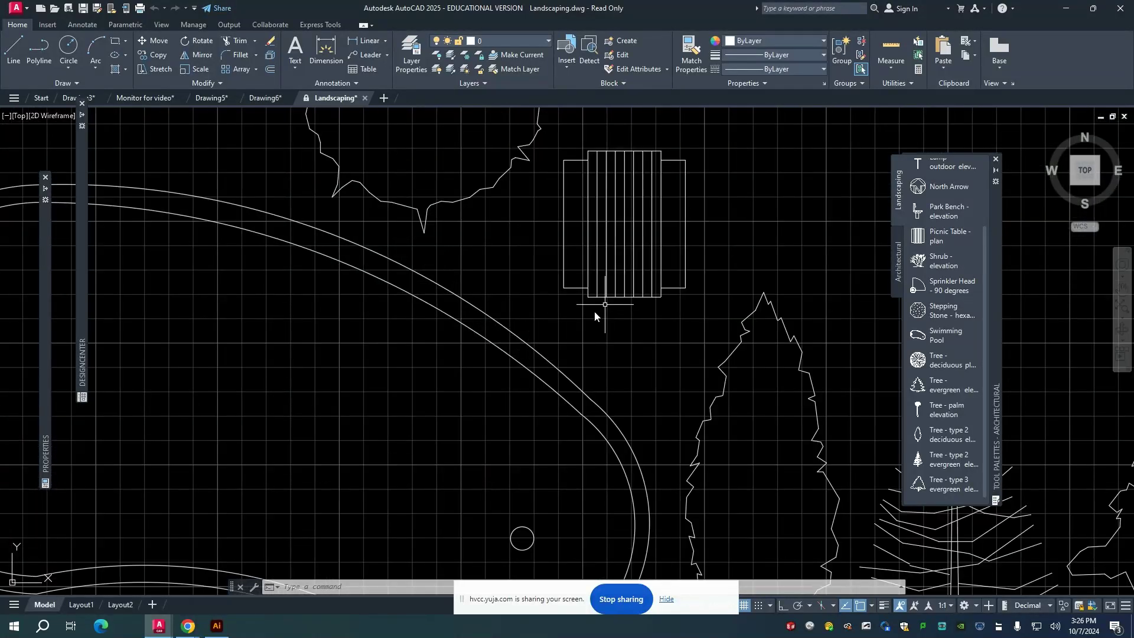
pyautogui.scroll(-4, 567, 319)
pyautogui.scroll(4, 626, 305)
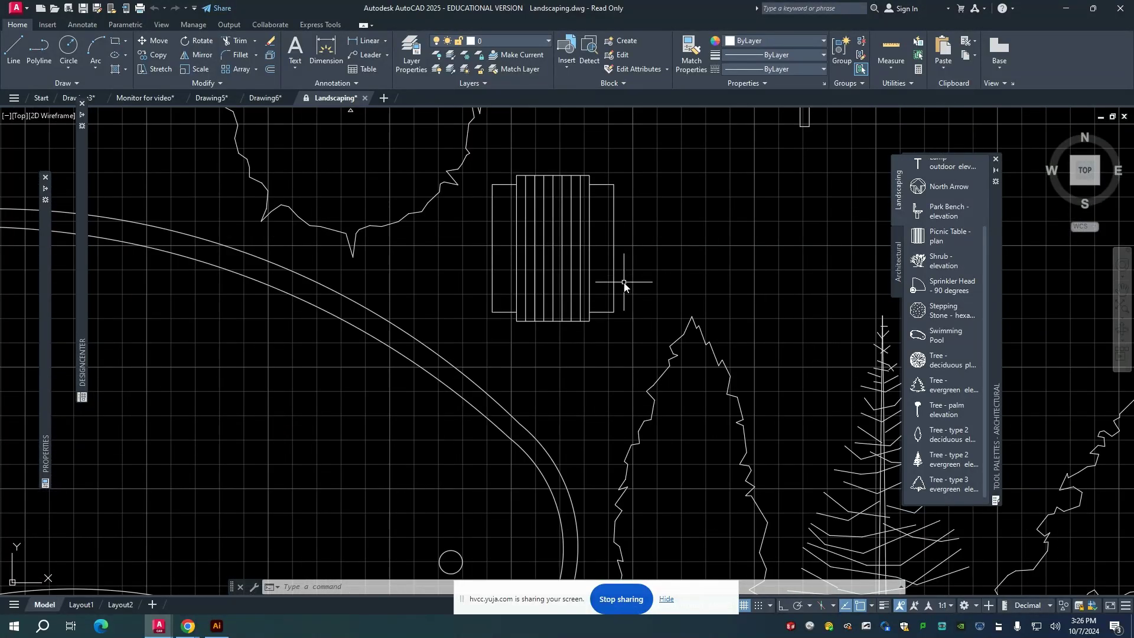
pyautogui.moveTo(614, 291)
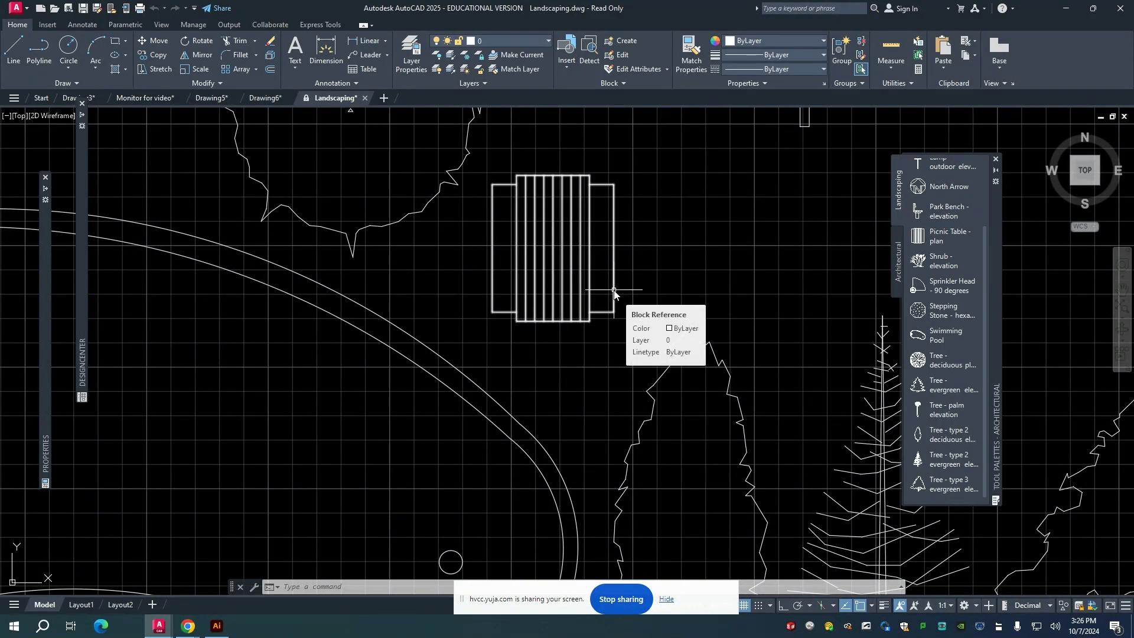
pyautogui.scroll(-5, 614, 292)
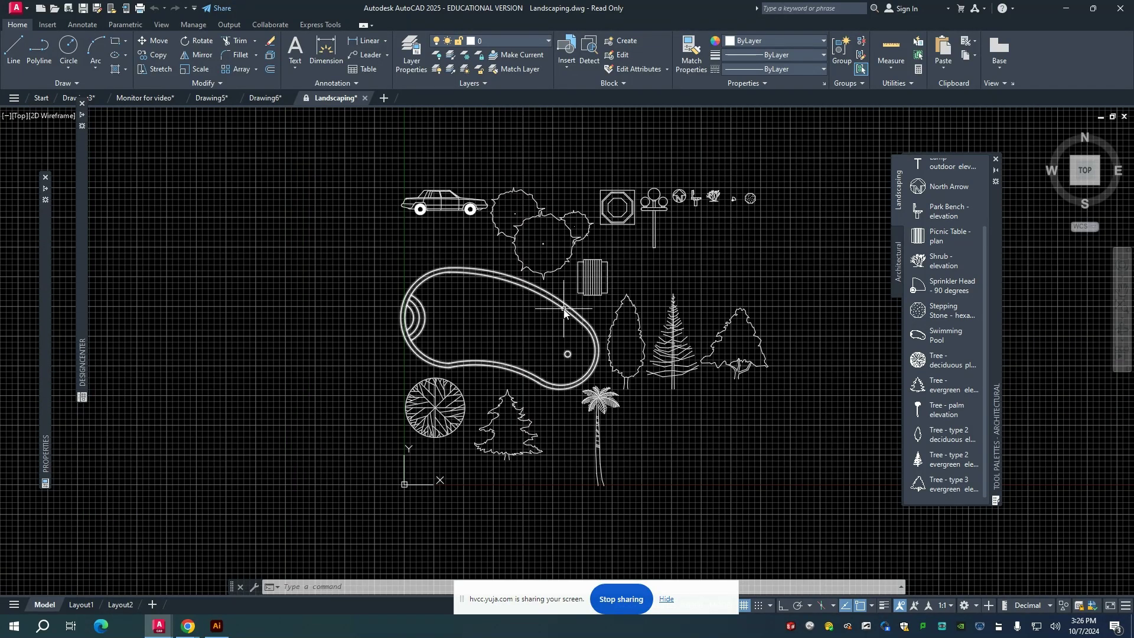
pyautogui.moveTo(564, 308)
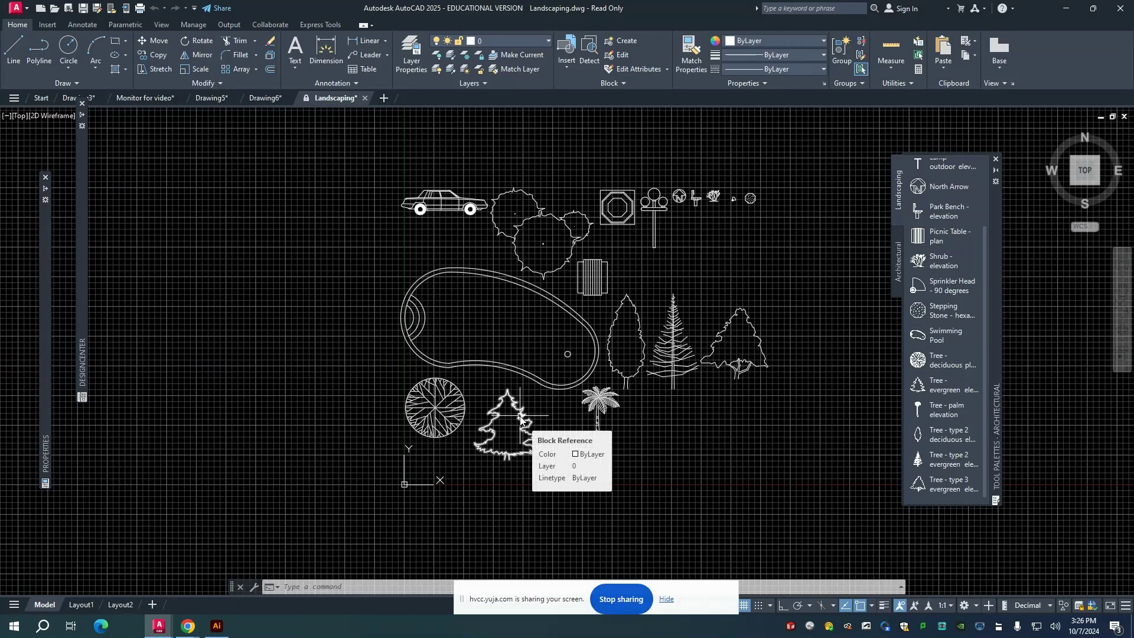
pyautogui.moveTo(596, 406)
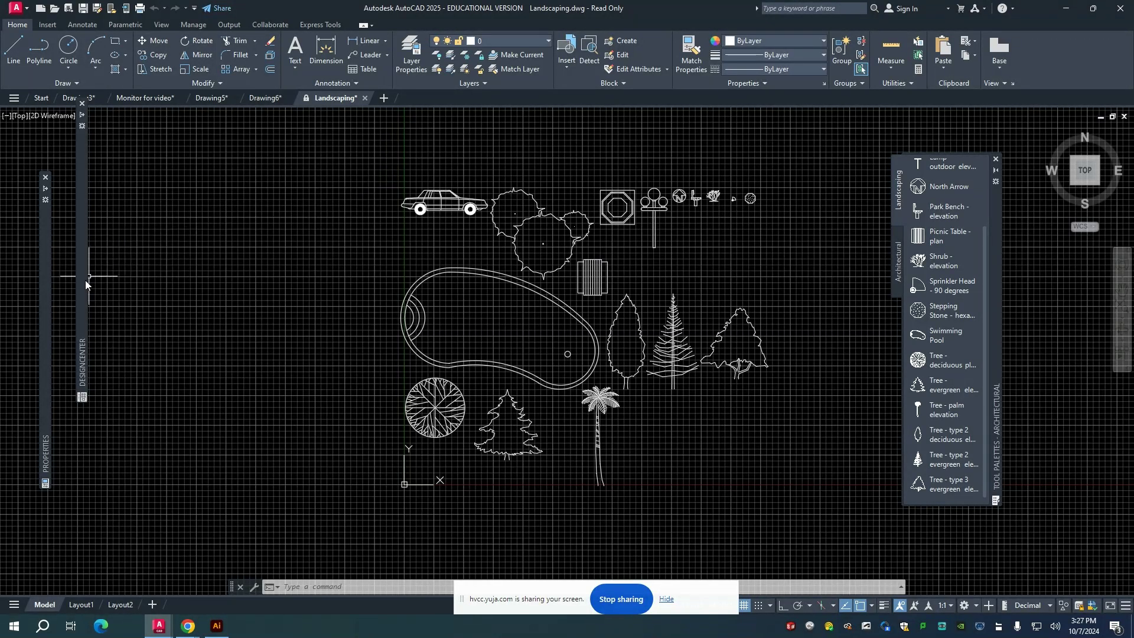
# Review the commands available for Home - Space Planner.dwg in DesignCenter without applying any of them.
pyautogui.moveTo(82, 281)
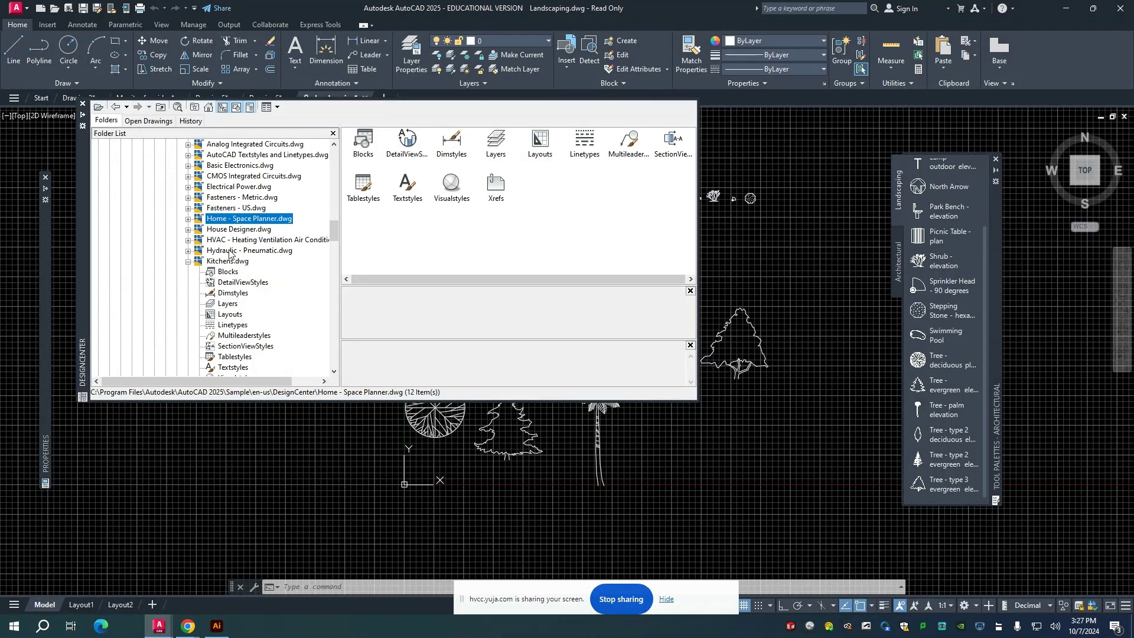
pyautogui.rightClick(228, 223)
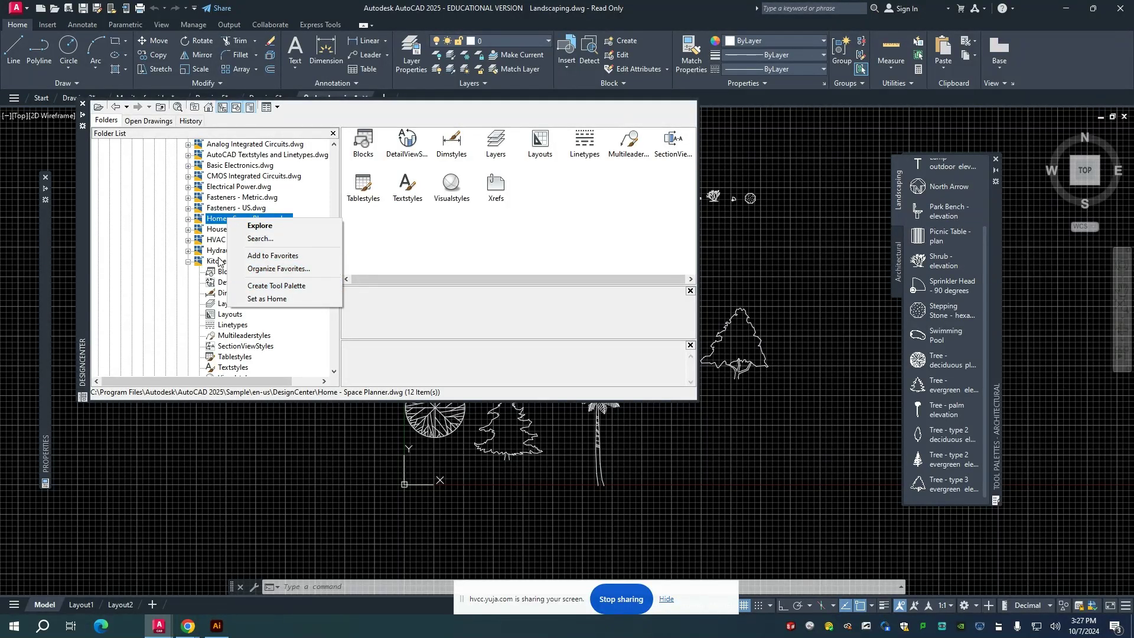
pyautogui.press('Escape')
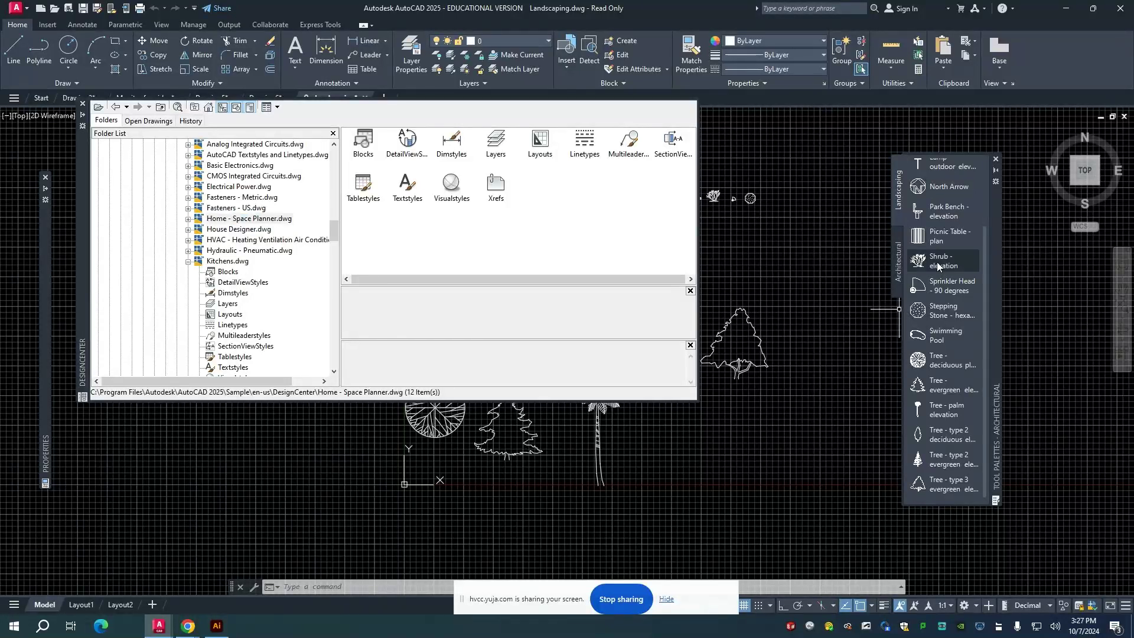
pyautogui.hotkey('ctrl', '2')
pyautogui.press('Escape')
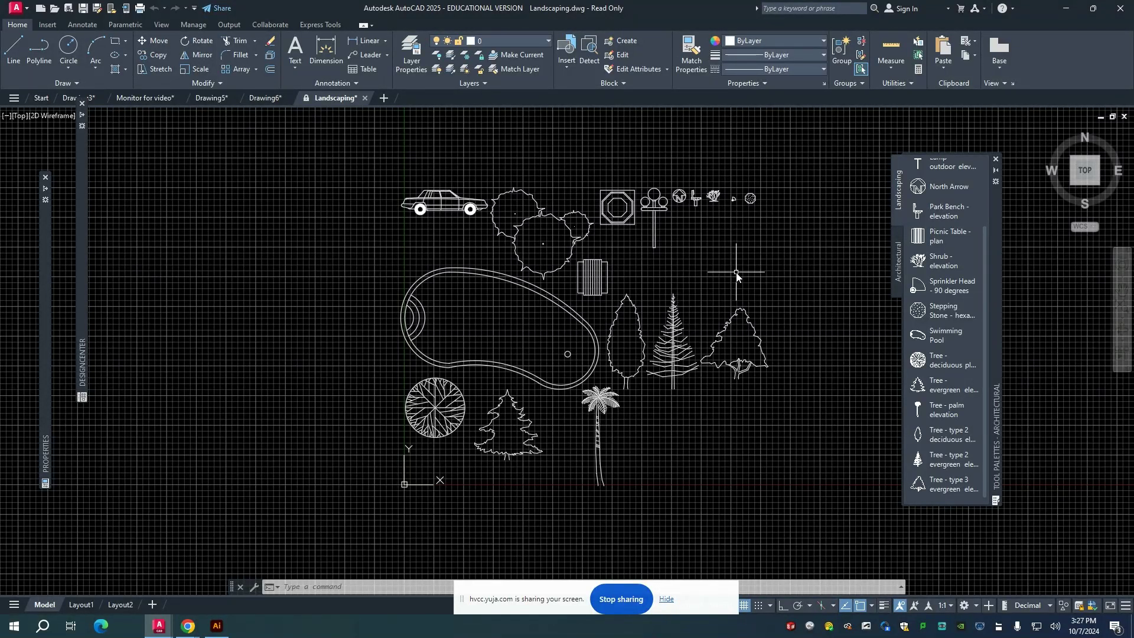
# Create a new tool palette named My stuff.
pyautogui.rightClick(897, 255)
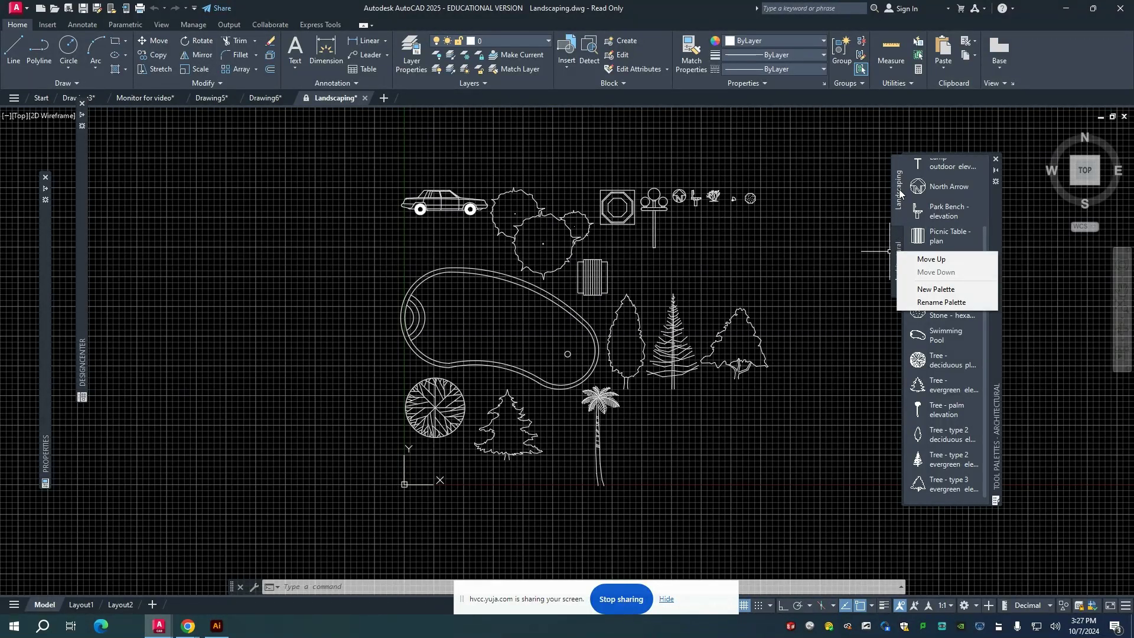
pyautogui.click(910, 292)
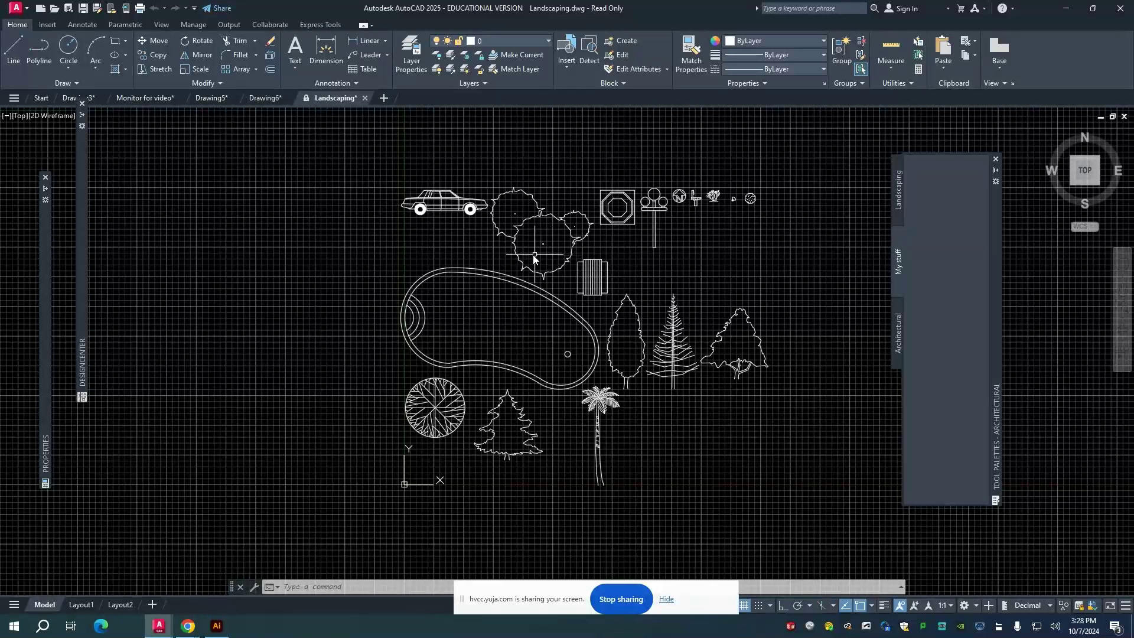
# View the monitor drawings in Drawing5 and return to the Landscaping drawing.
pyautogui.click(211, 99)
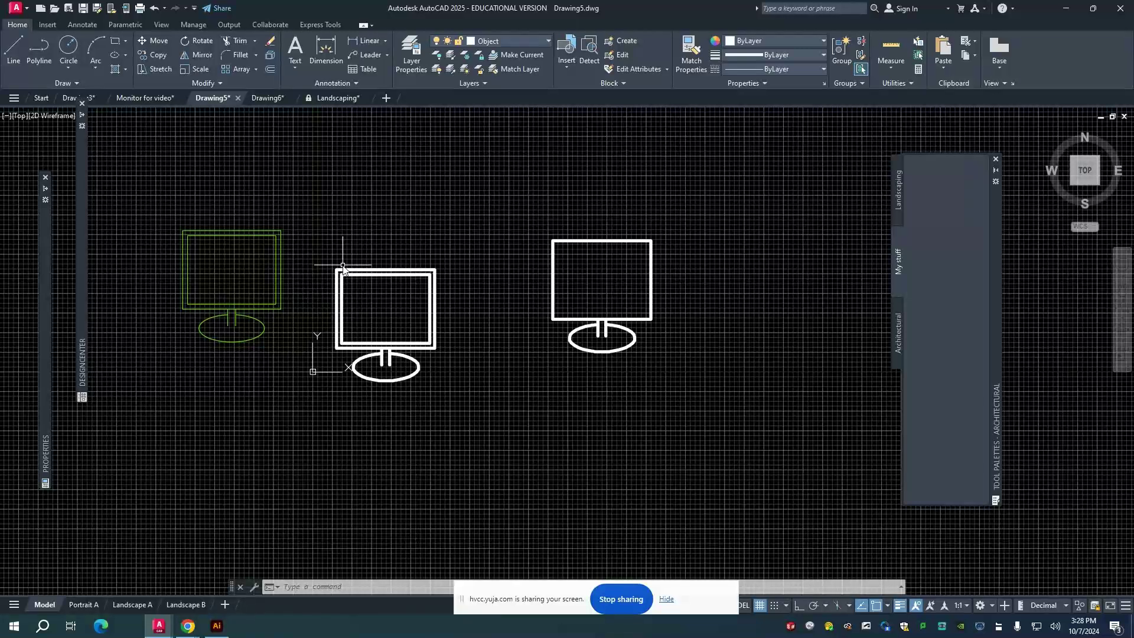
pyautogui.click(336, 99)
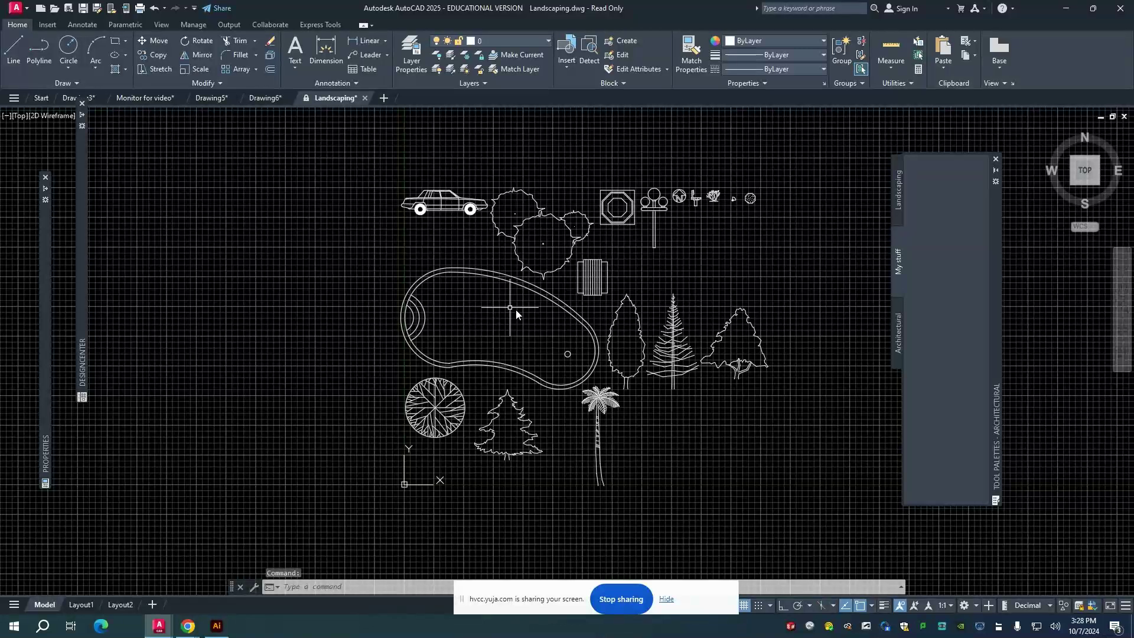
pyautogui.click(317, 104)
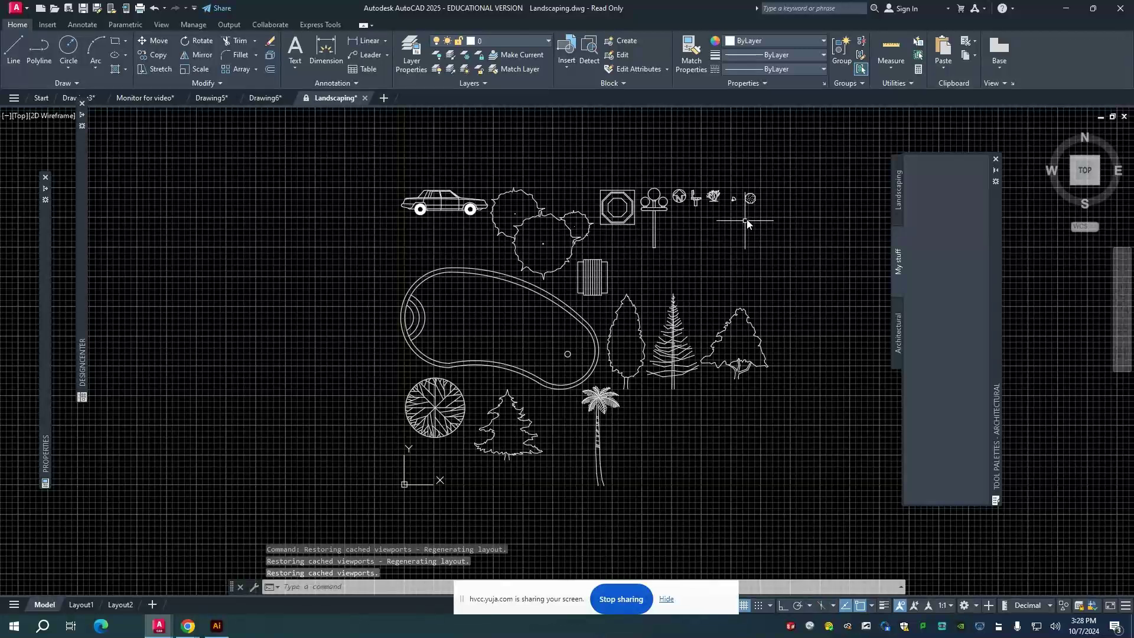
# Try to place the small dotted octagonal block from the Landscaping drawing on the My stuff tool palette.
pyautogui.scroll(5, 762, 200)
pyautogui.click(720, 203)
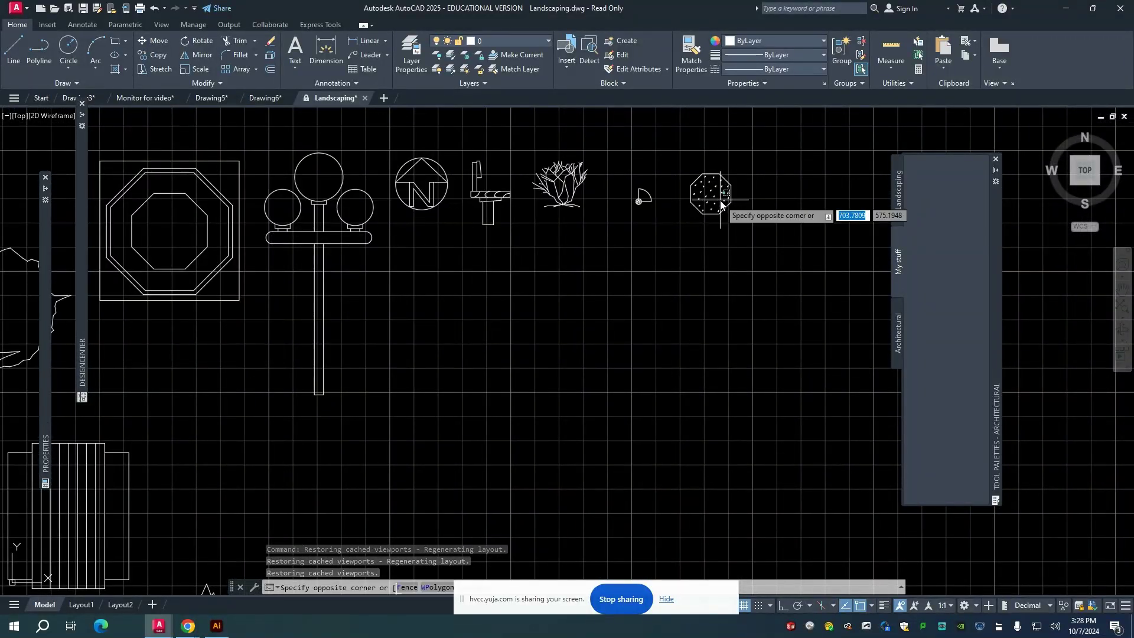
pyautogui.click(688, 172)
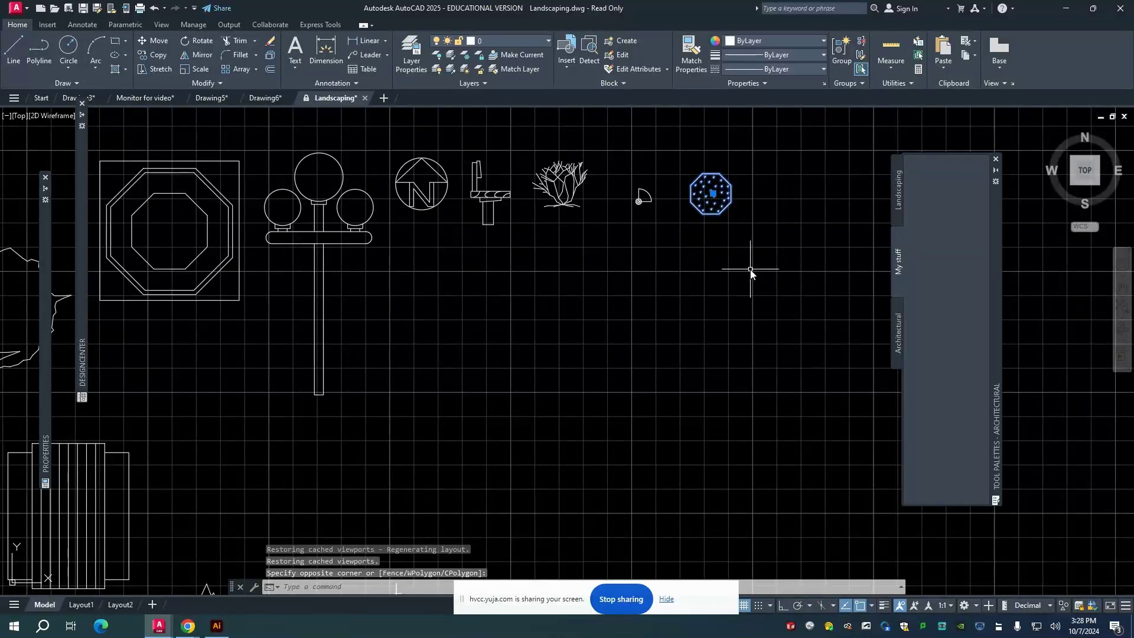
pyautogui.click(714, 195)
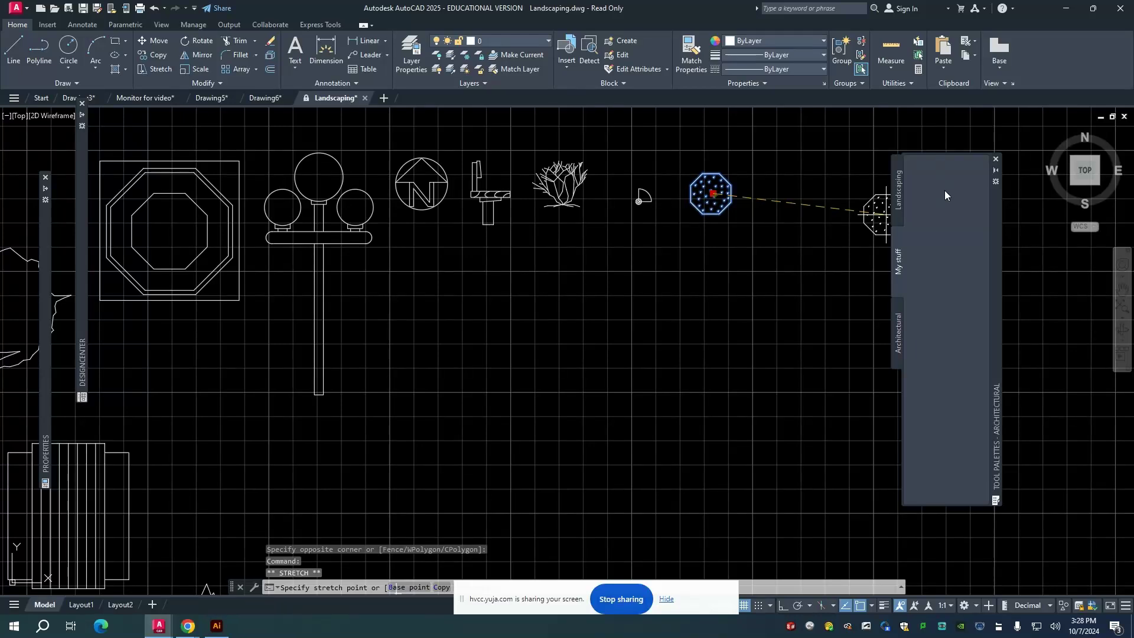
pyautogui.click(712, 209)
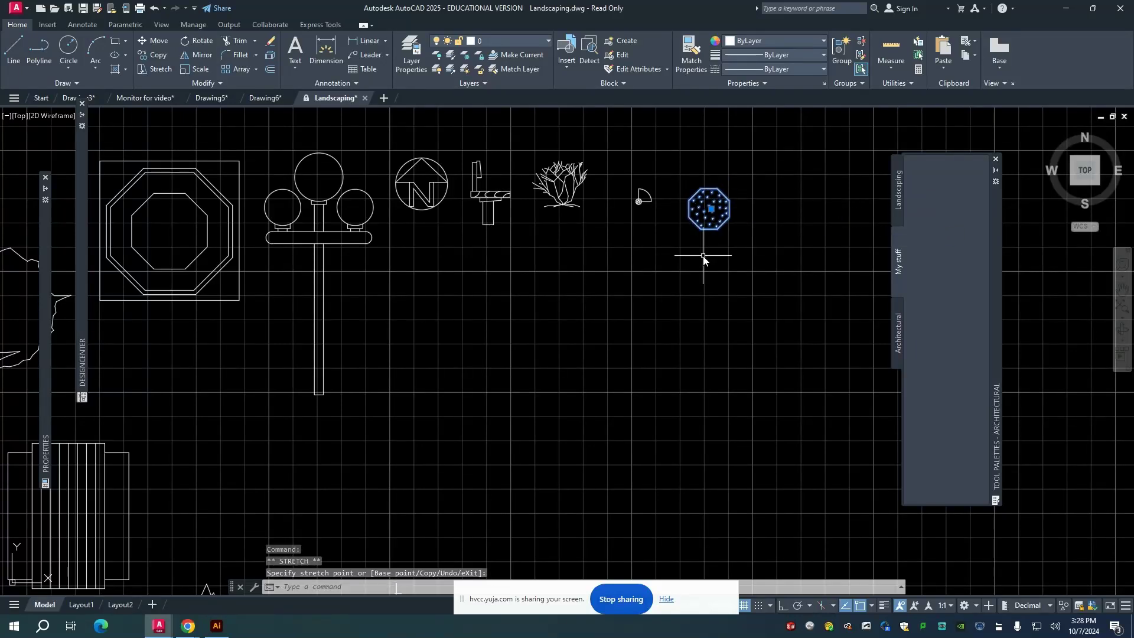
# Save Drawing6 under the name my stuff in the Classes folder CADD 100 2024 in Documents.
pyautogui.click(265, 98)
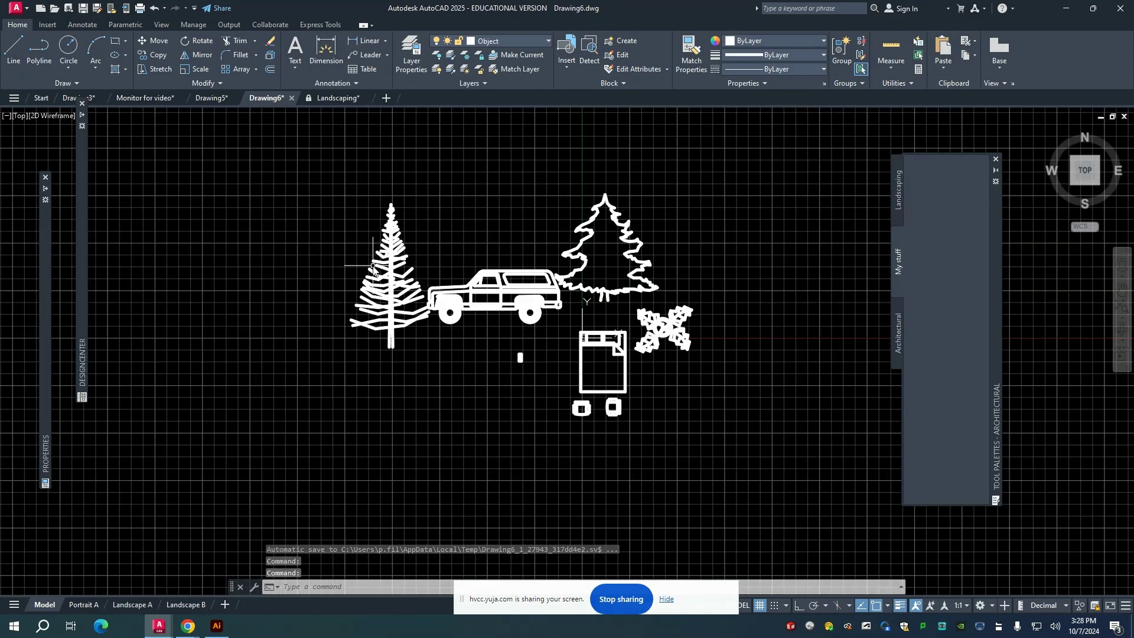
pyautogui.scroll(-2, 373, 269)
pyautogui.scroll(2, 374, 269)
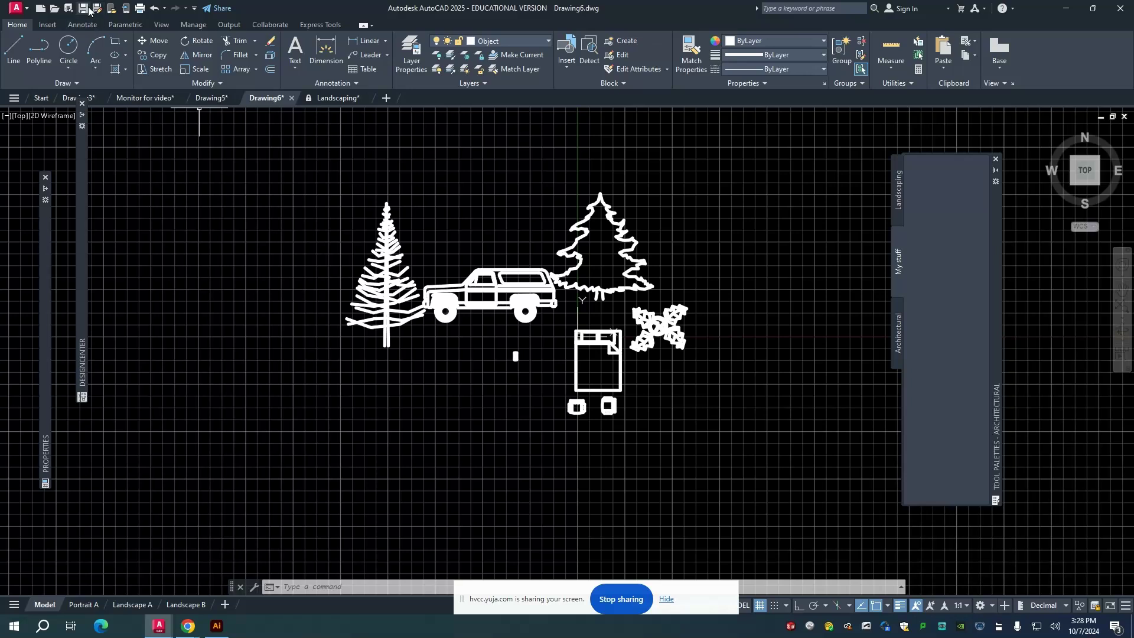
pyautogui.hotkey('ctrl', 's')
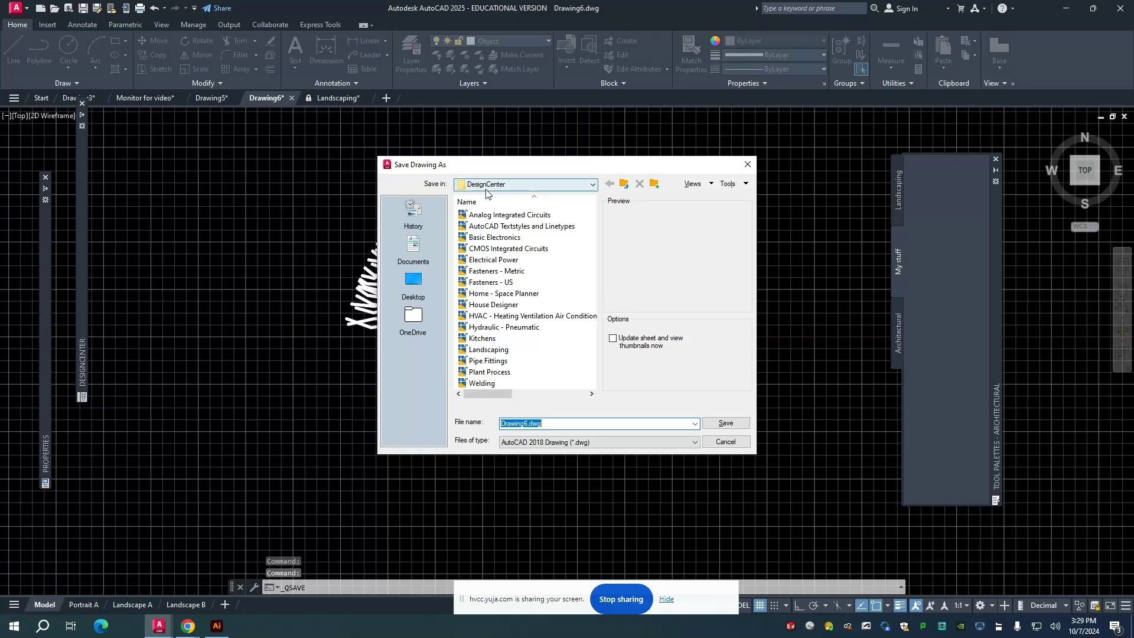
pyautogui.click(413, 247)
pyautogui.scroll(-5, 505, 290)
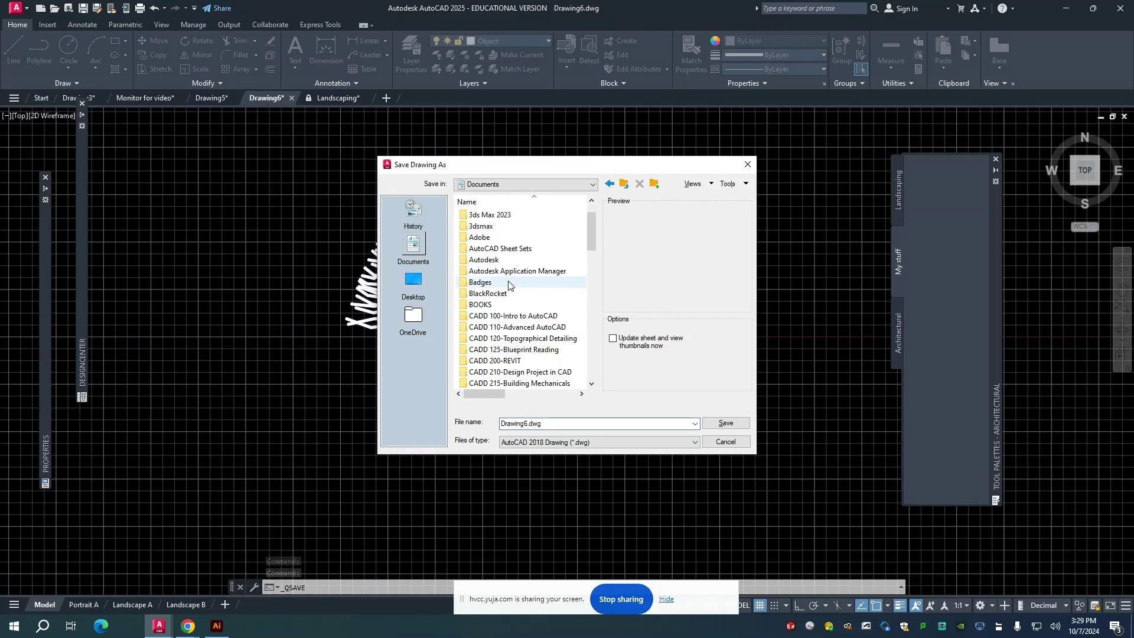
pyautogui.doubleClick(488, 316)
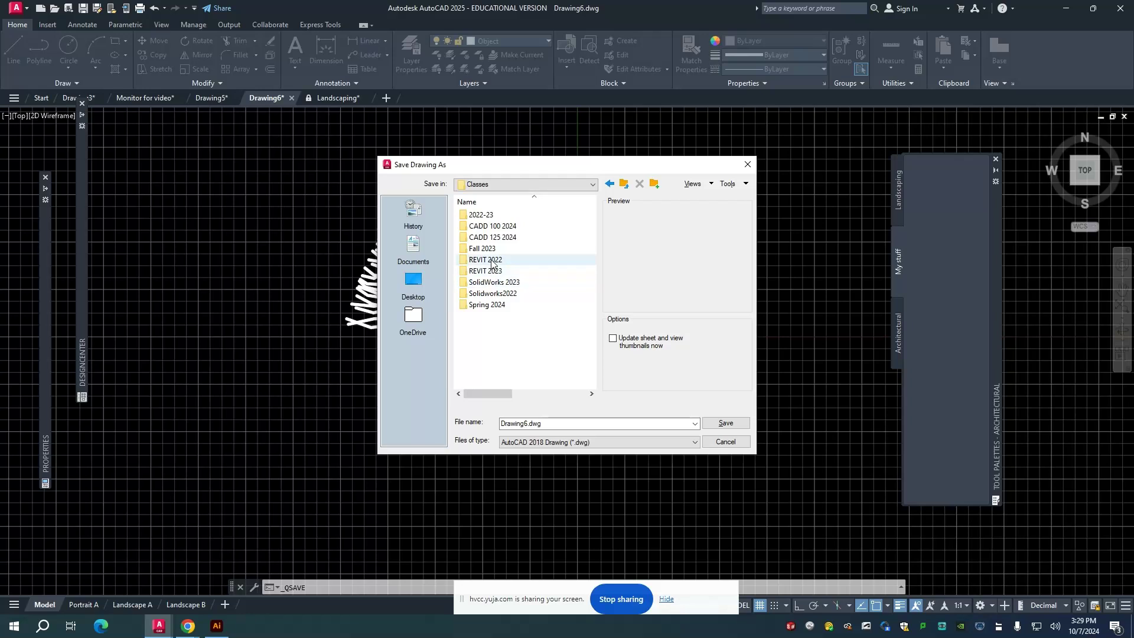
pyautogui.doubleClick(495, 229)
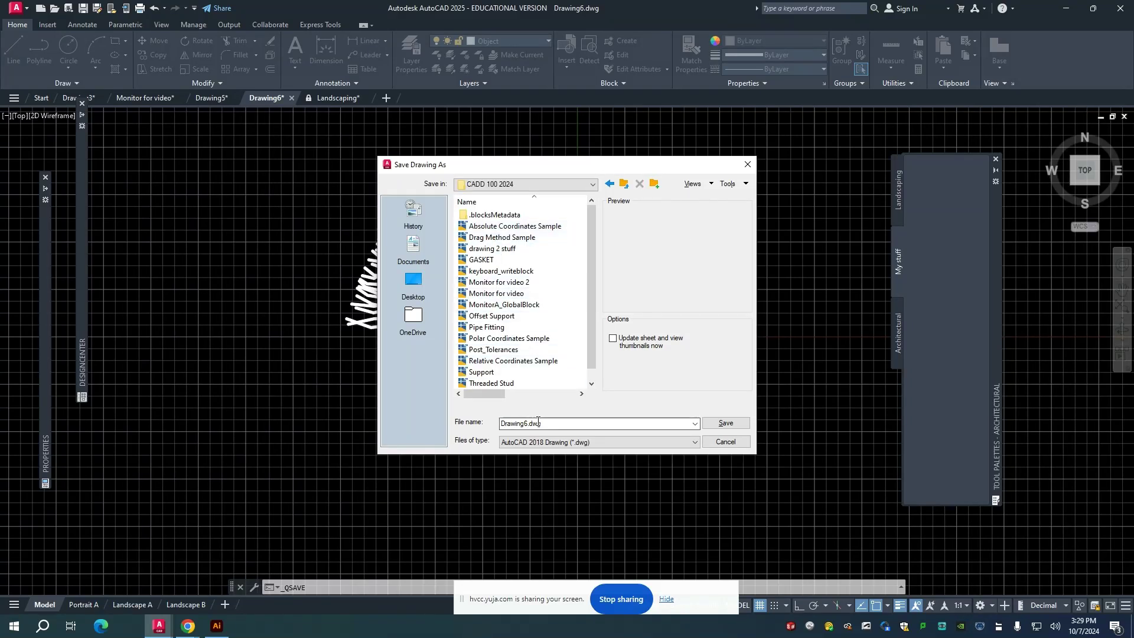
pyautogui.doubleClick(559, 424)
pyautogui.write('my stuff')
pyautogui.click(726, 423)
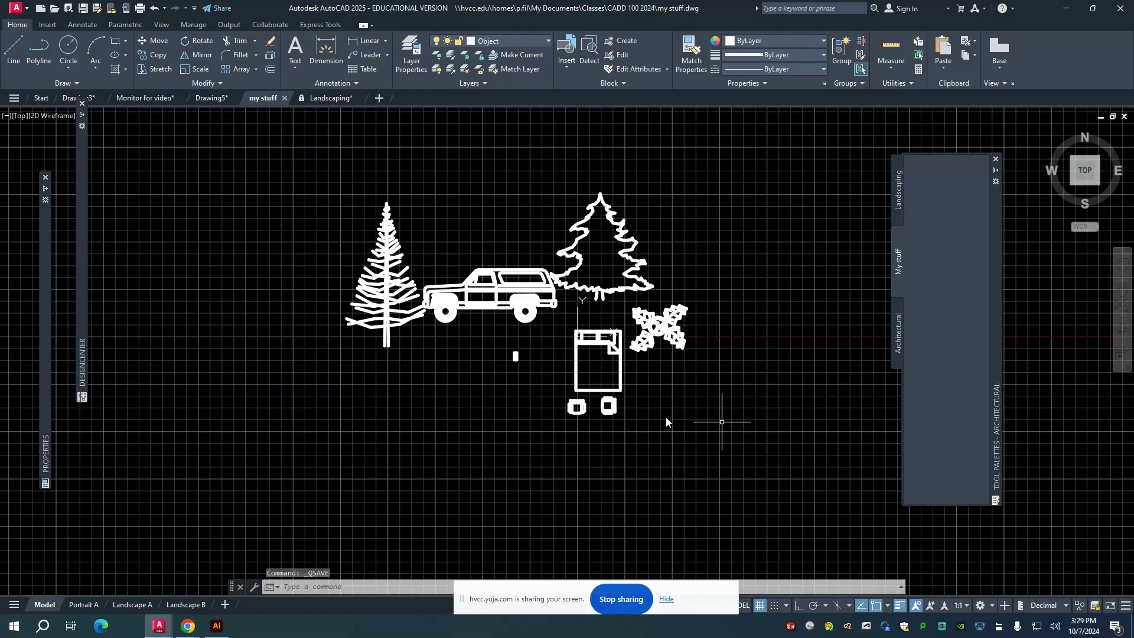
# Move the X-shaped block away from the bed to the open area beyond the large evergreen, and save the drawing.
pyautogui.click(647, 315)
pyautogui.click(659, 325)
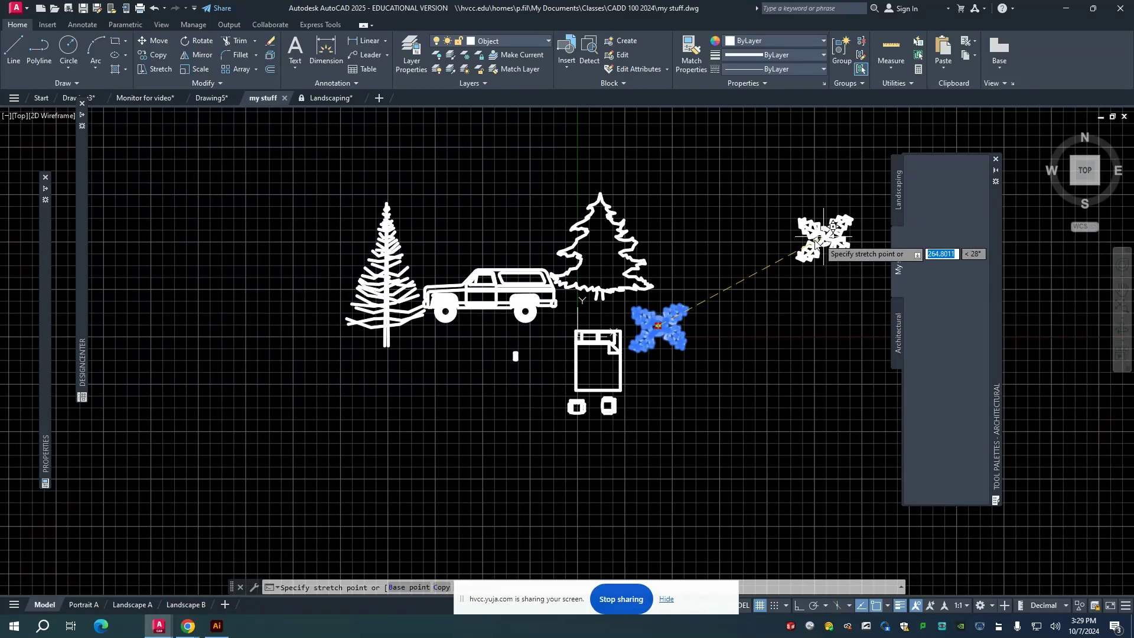
pyautogui.click(795, 237)
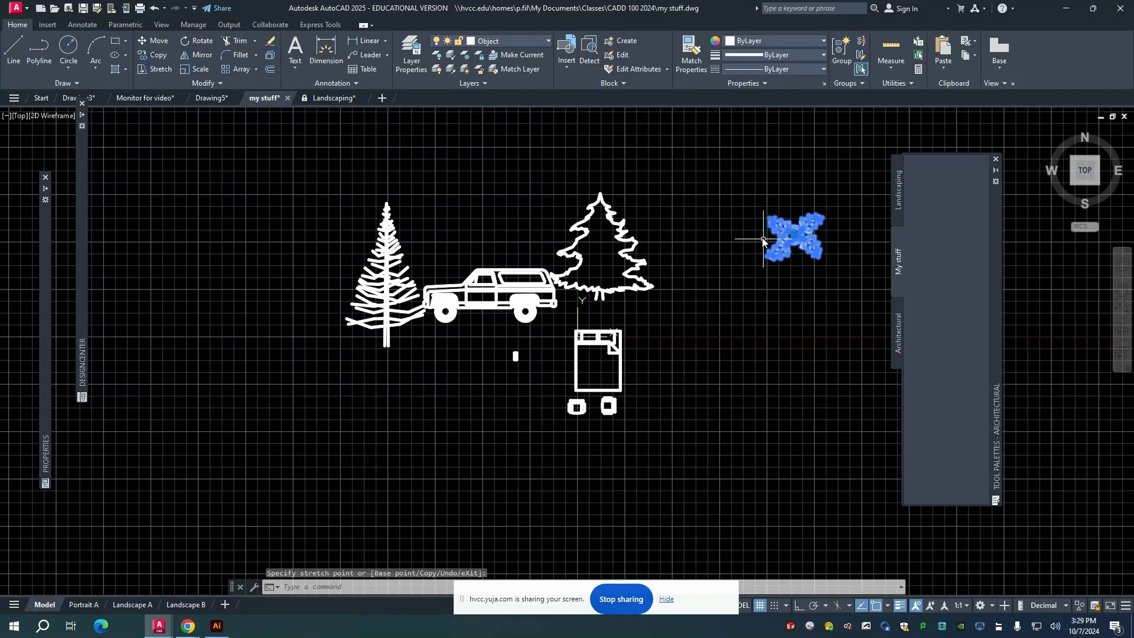
pyautogui.click(83, 8)
# Try to place the X-shaped block on the My stuff tool palette, dropping it slightly below its previous spot.
pyautogui.click(798, 238)
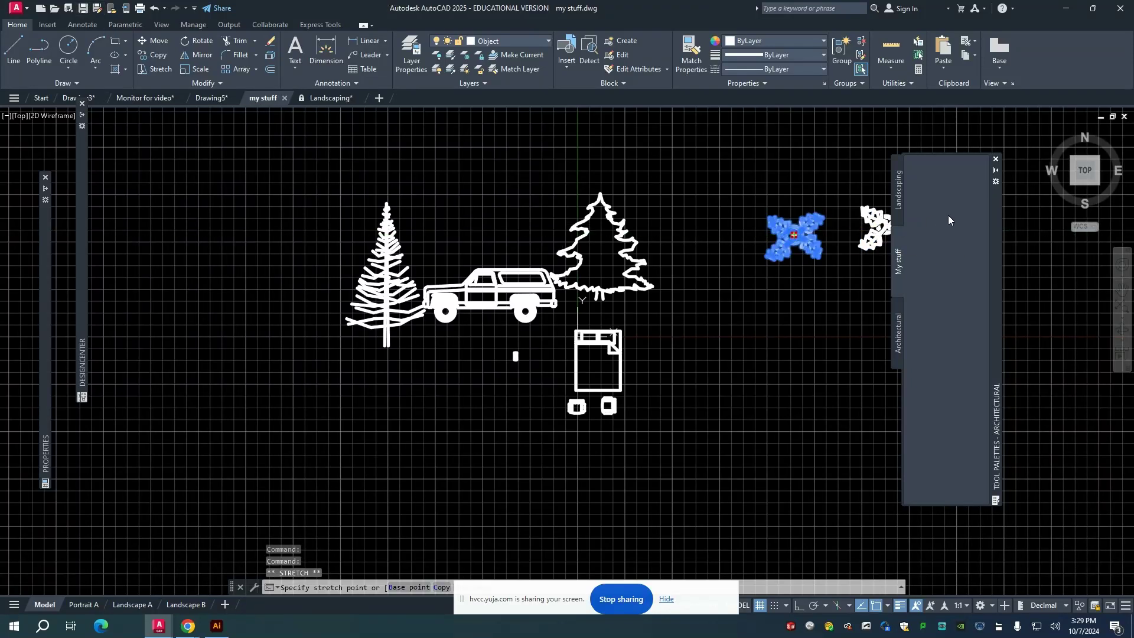
pyautogui.click(793, 235)
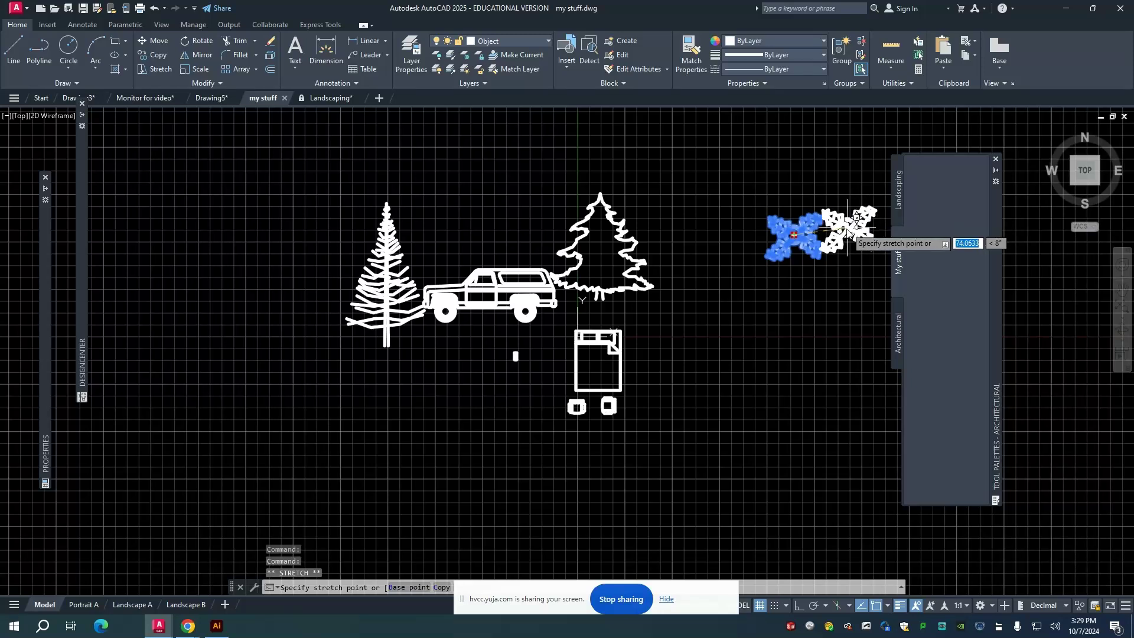
pyautogui.click(819, 249)
pyautogui.press('Escape')
pyautogui.press('Escape')
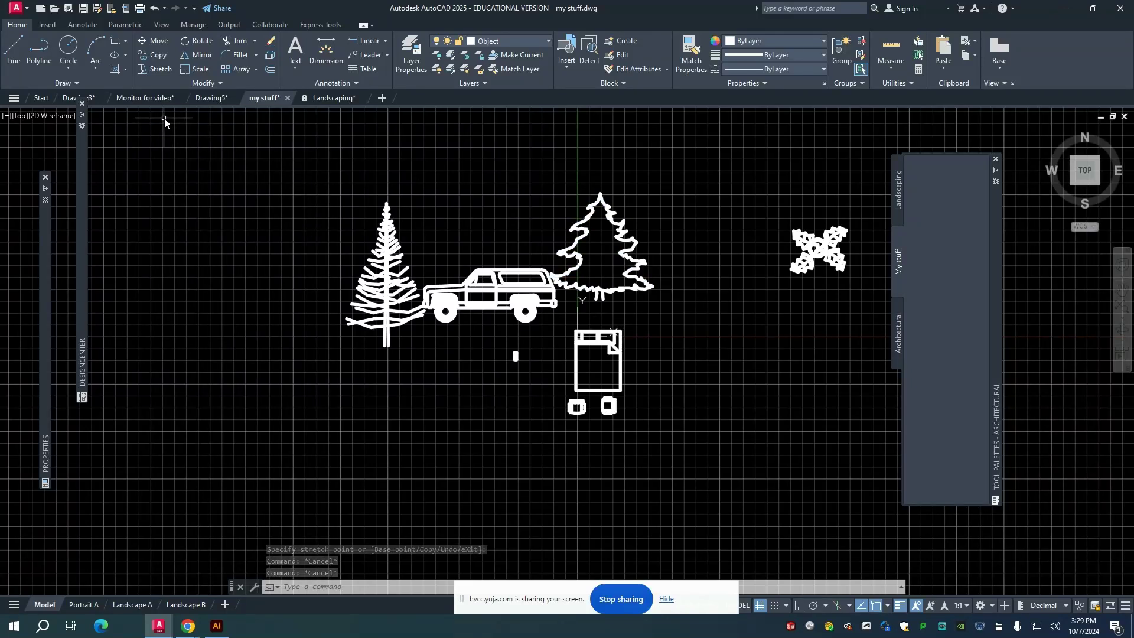
# Try to save Drawing5 over the existing my stuff drawing in the CADD 100 2024 folder.
pyautogui.click(209, 98)
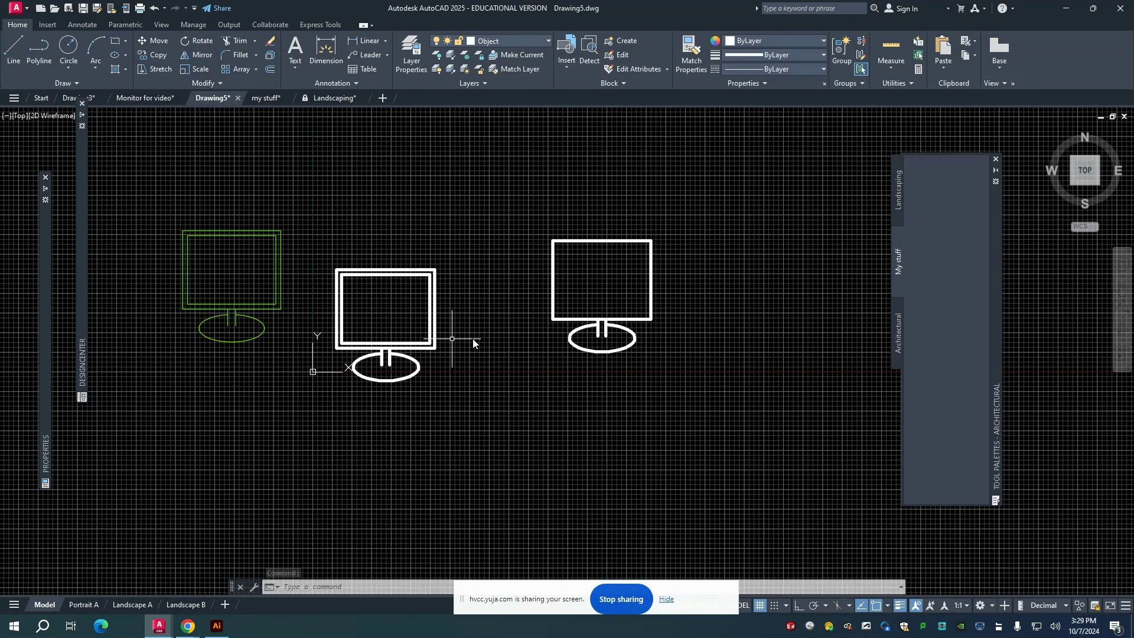
pyautogui.scroll(-3, 532, 340)
pyautogui.scroll(5, 456, 342)
pyautogui.scroll(-4, 437, 331)
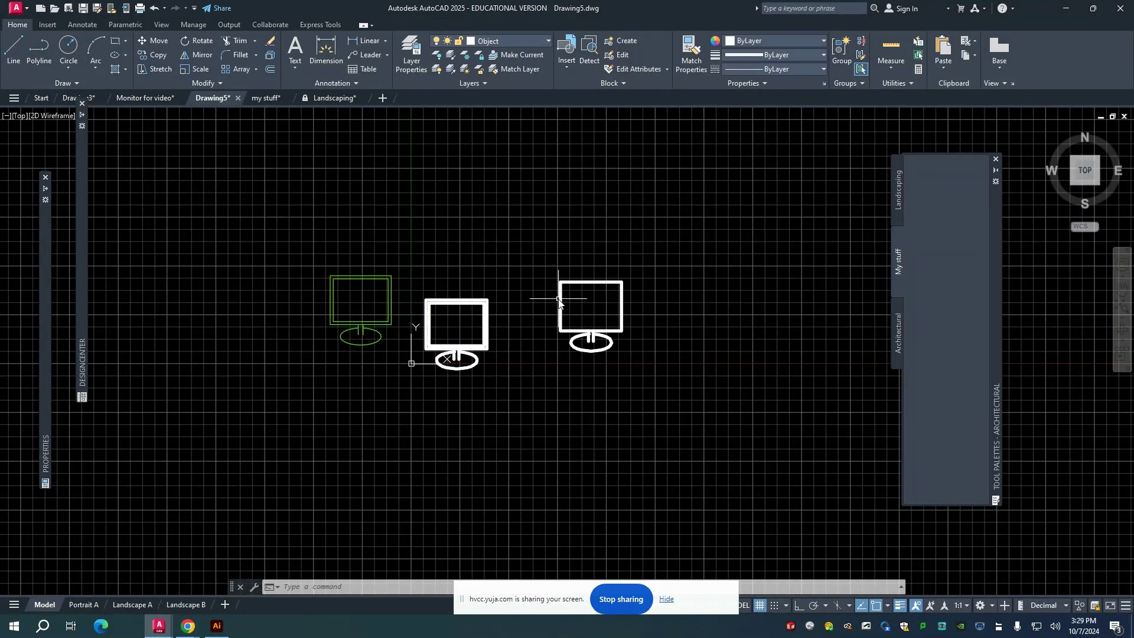
pyautogui.click(83, 8)
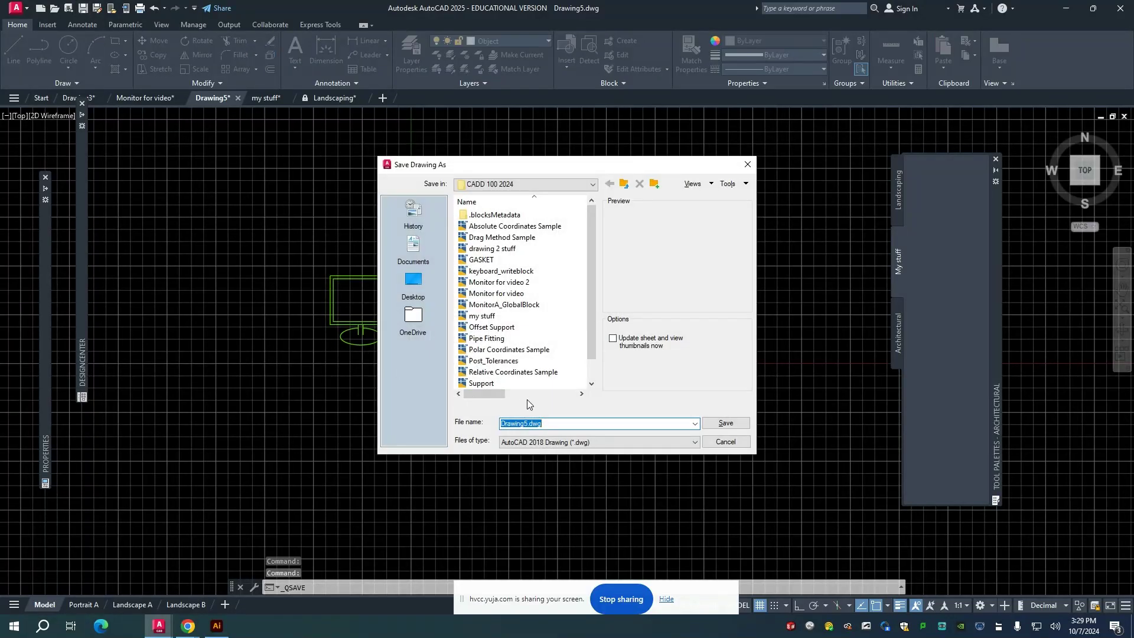
pyautogui.click(493, 317)
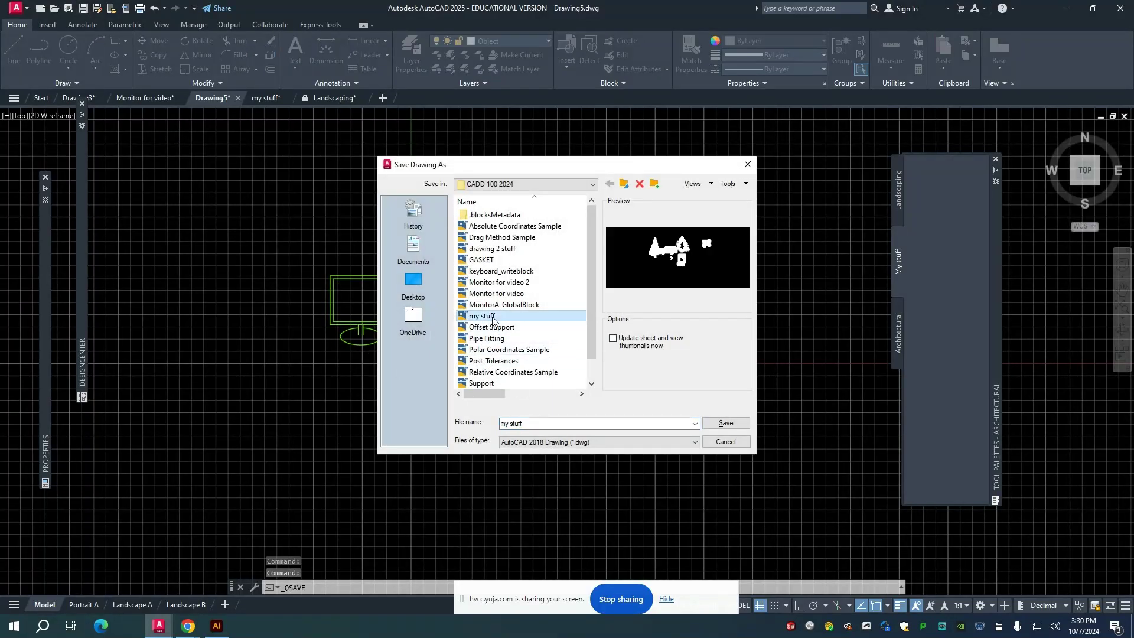
pyautogui.click(721, 425)
pyautogui.click(561, 339)
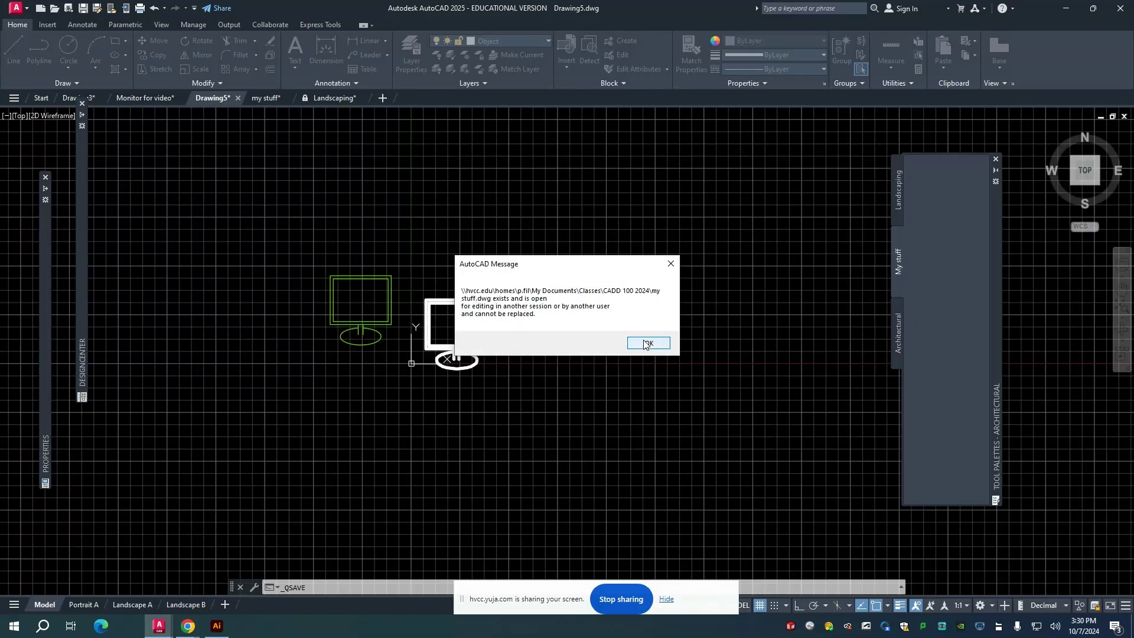
pyautogui.click(646, 344)
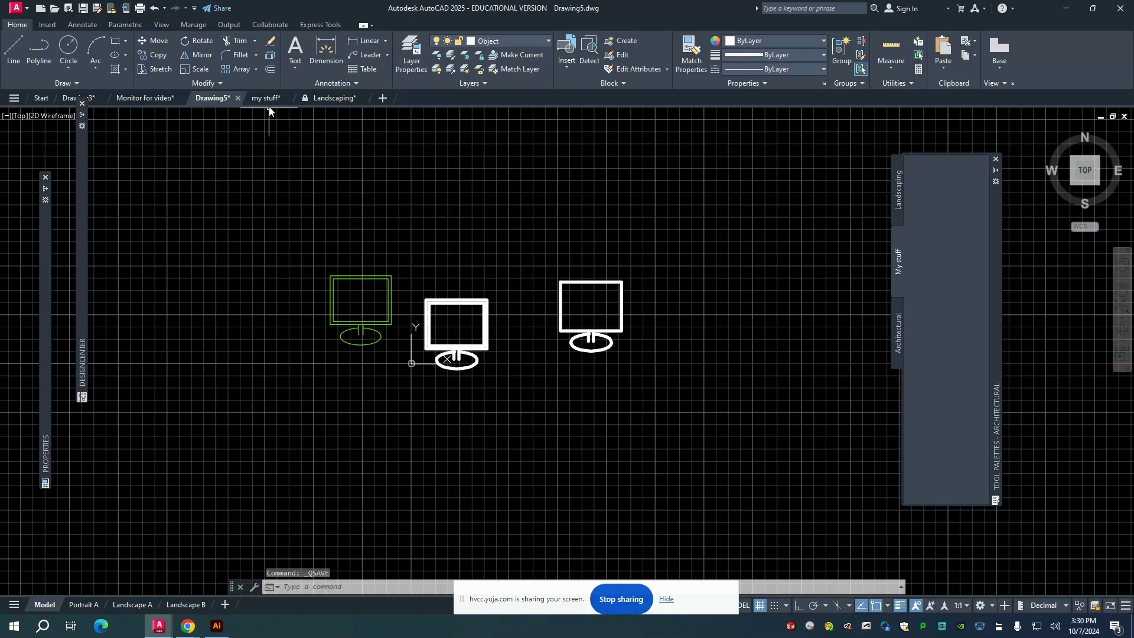
# Save Drawing5 under the name my stuff 2 in the CADD 100 2024 folder.
pyautogui.moveTo(269, 99)
pyautogui.click(264, 99)
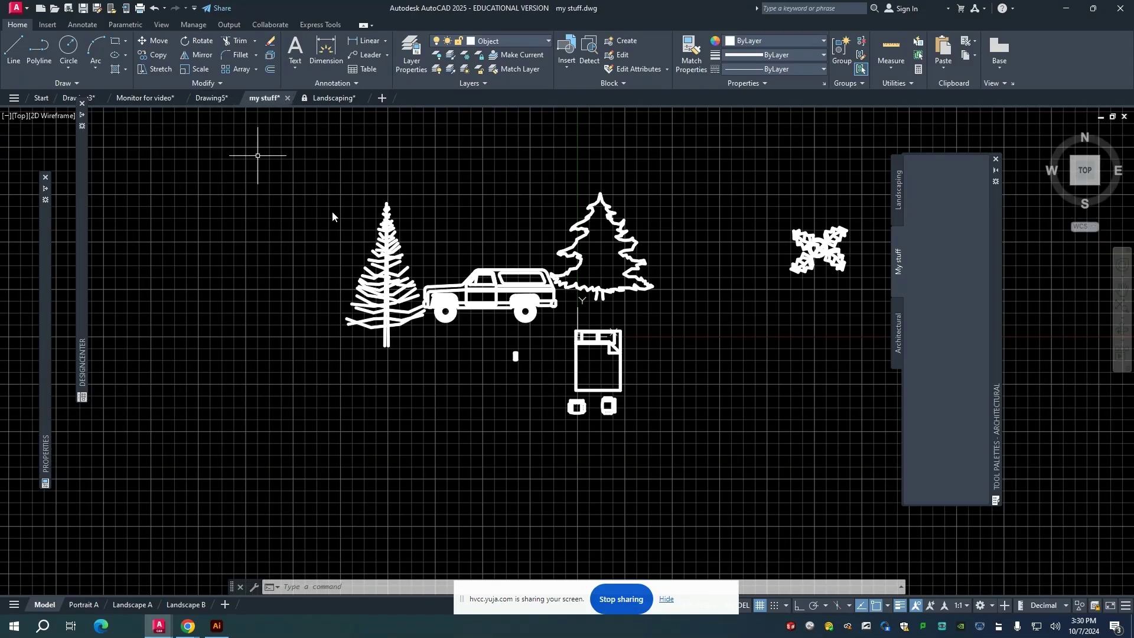
pyautogui.click(207, 100)
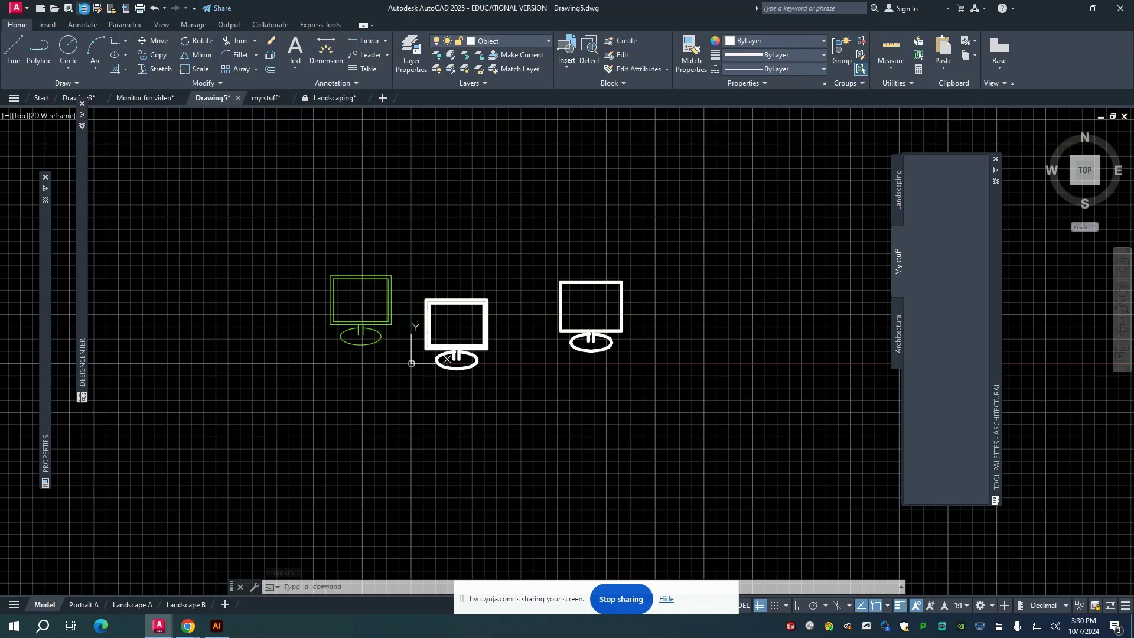
pyautogui.click(83, 8)
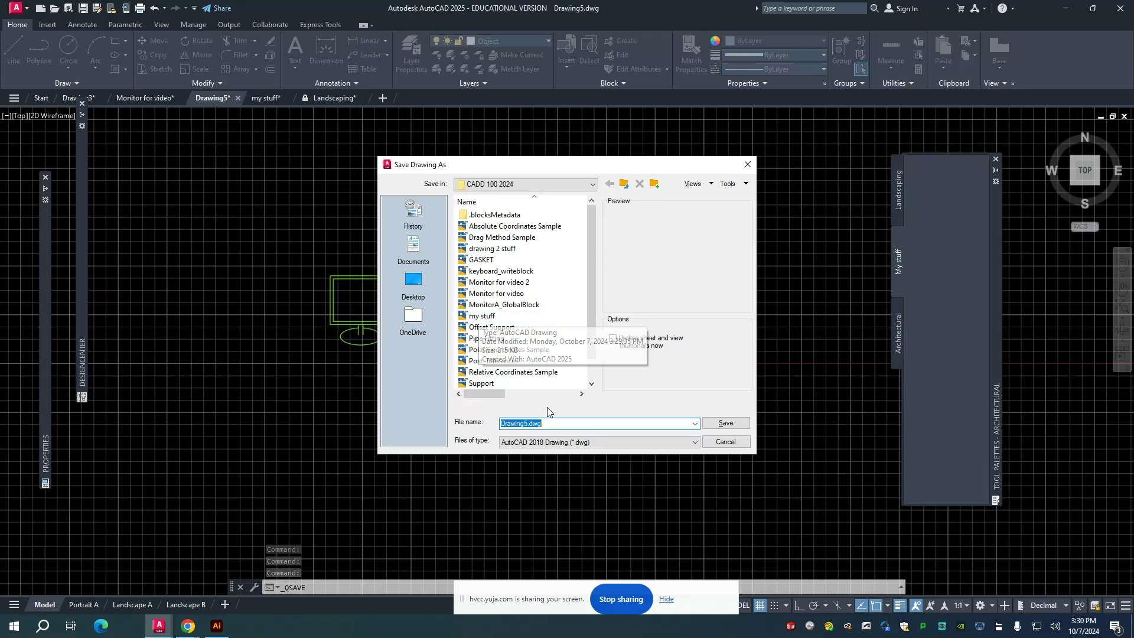
pyautogui.write('my ')
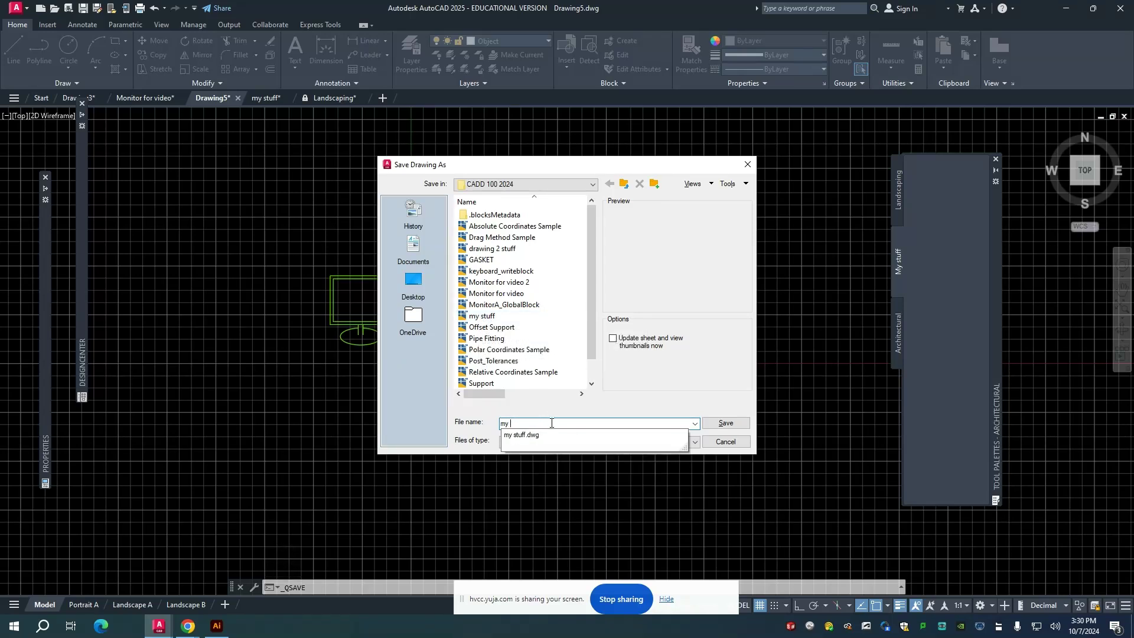
pyautogui.write('stuff 2')
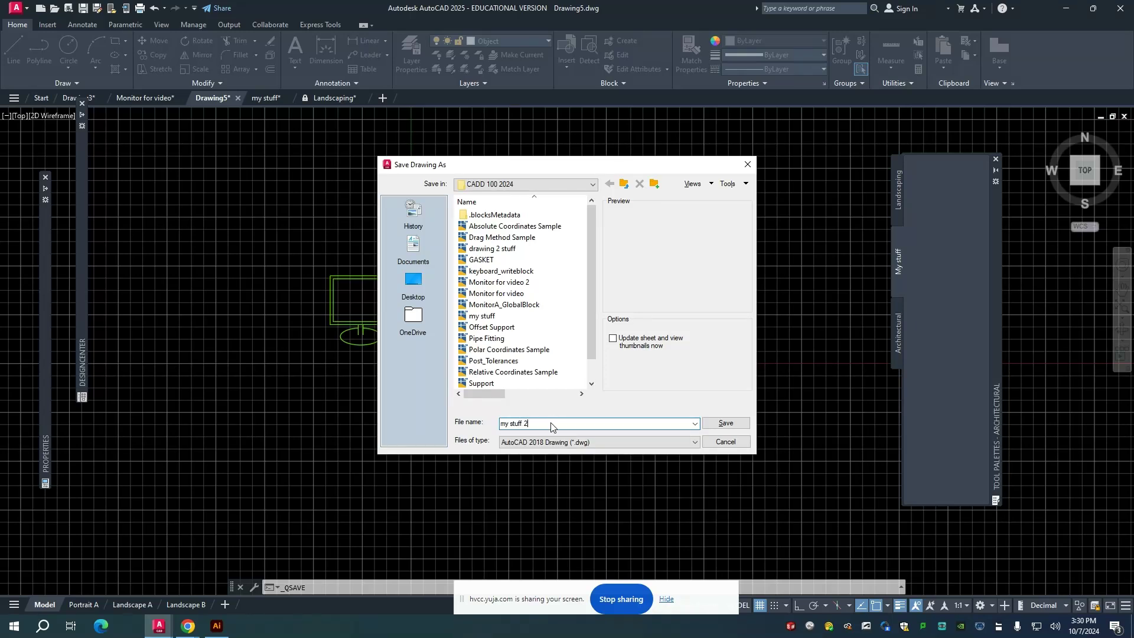
pyautogui.click(722, 423)
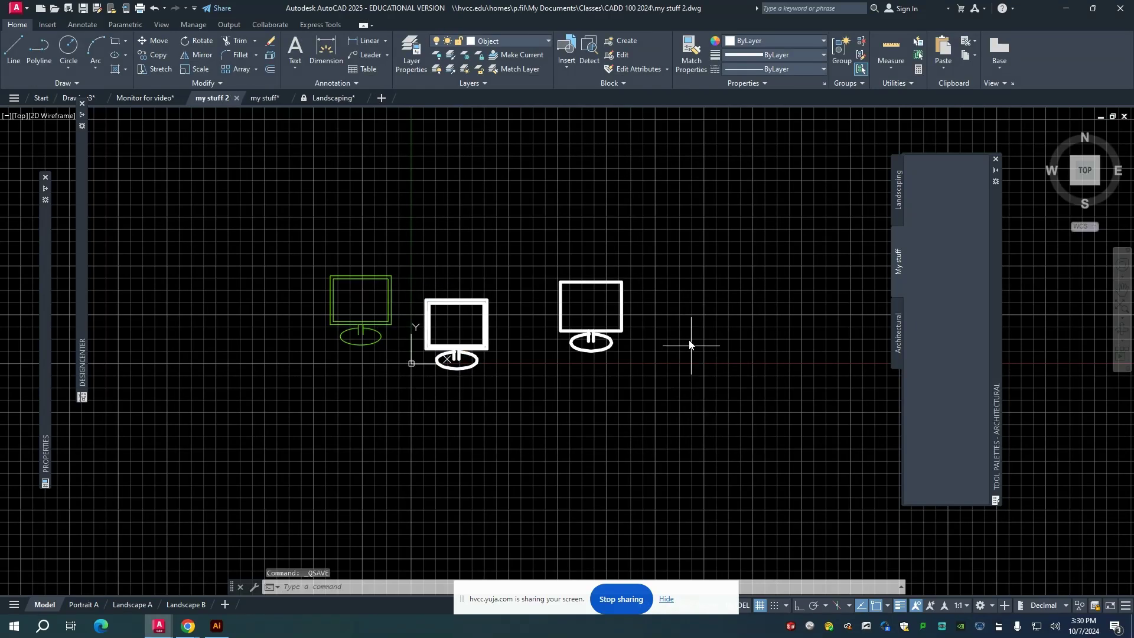
# Try to place the single-framed white monitor block on the My stuff tool palette.
pyautogui.click(606, 283)
pyautogui.click(591, 342)
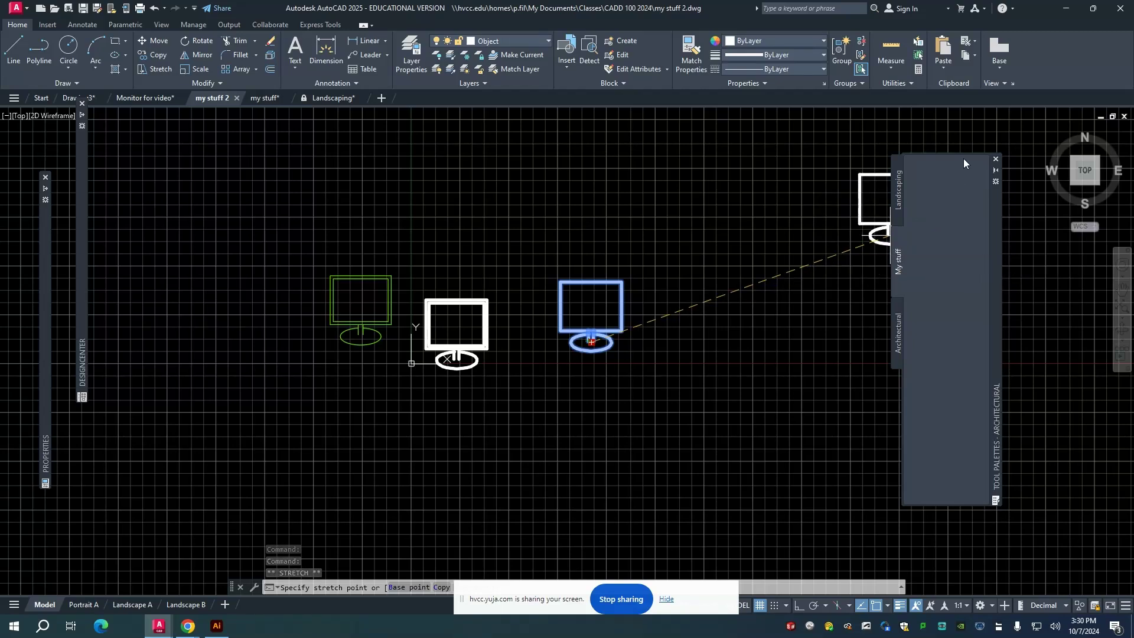
pyautogui.click(572, 340)
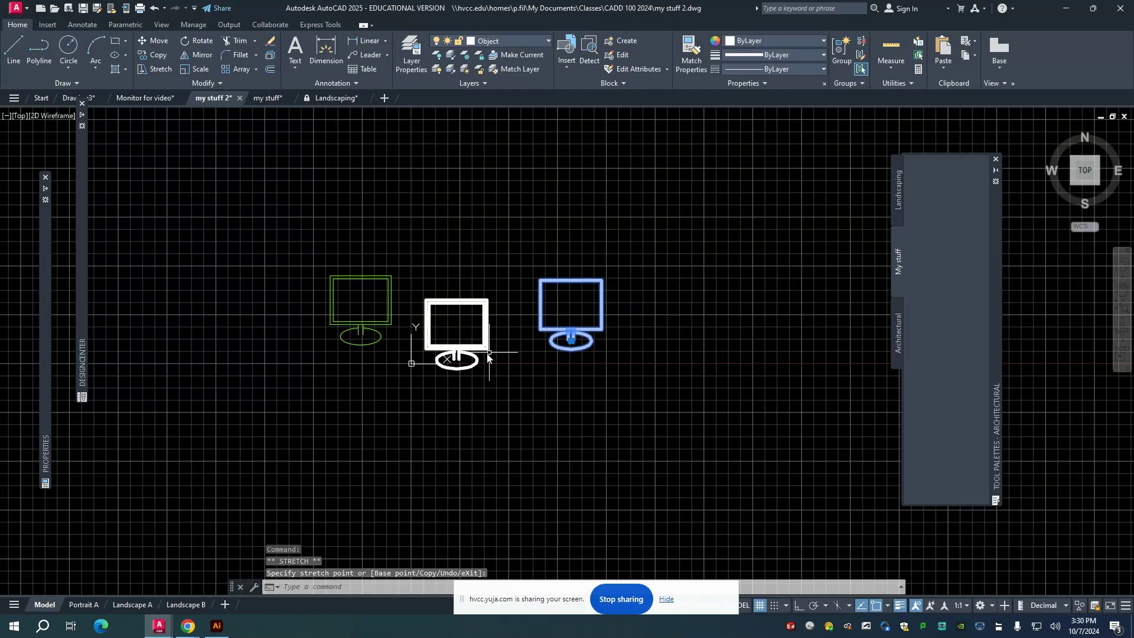
# Move the double-framed white monitor farther from the green one, and the single-framed white monitor up into the gap between them.
pyautogui.click(488, 355)
pyautogui.click(418, 357)
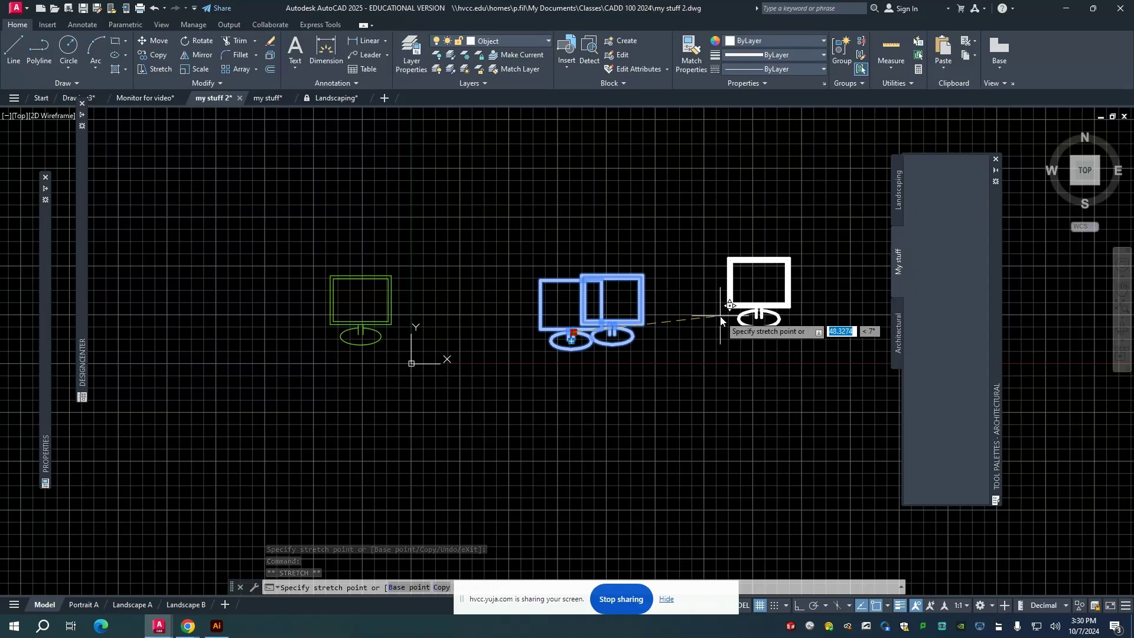
pyautogui.press('Escape')
pyautogui.scroll(-4, 683, 316)
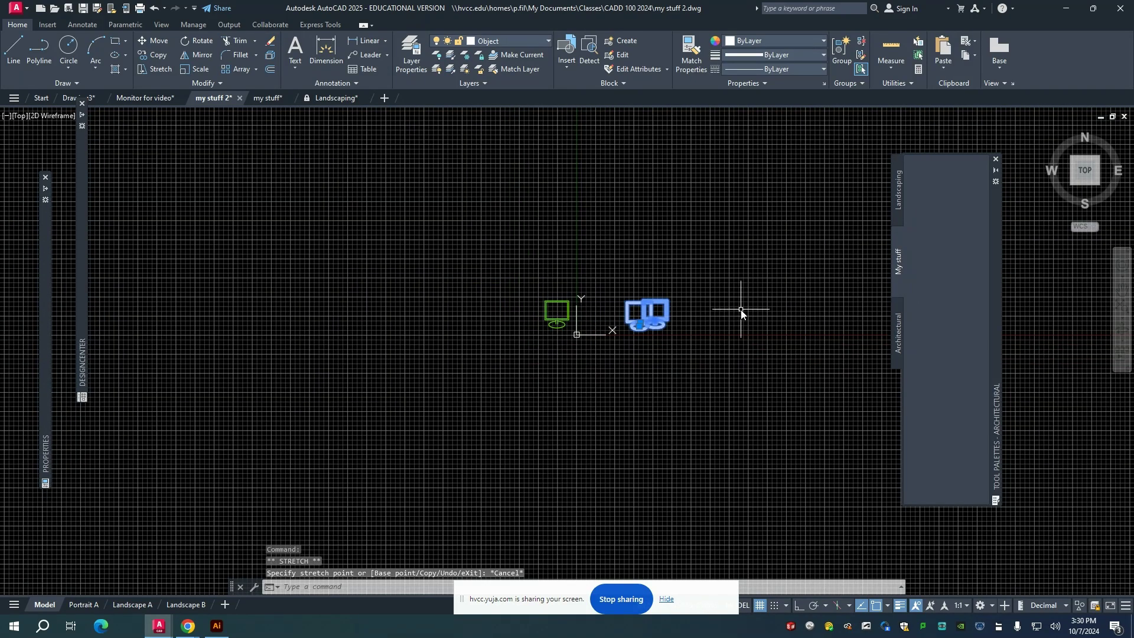
pyautogui.scroll(4, 742, 310)
pyautogui.click(483, 350)
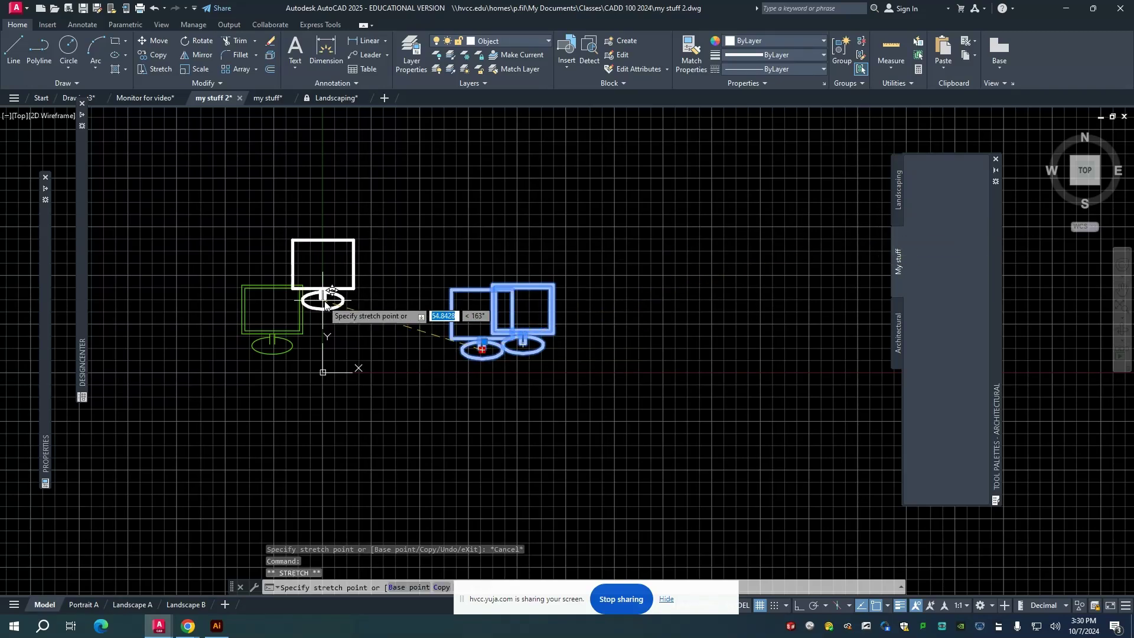
pyautogui.click(392, 291)
pyautogui.click(234, 342)
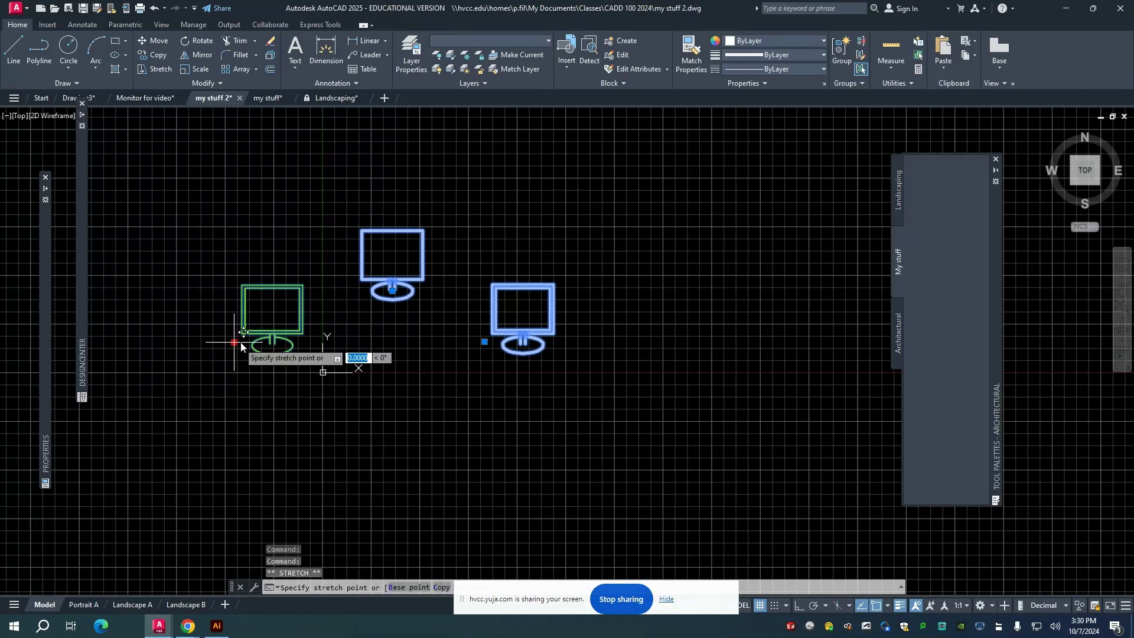
pyautogui.press('Escape')
pyautogui.press('Escape')
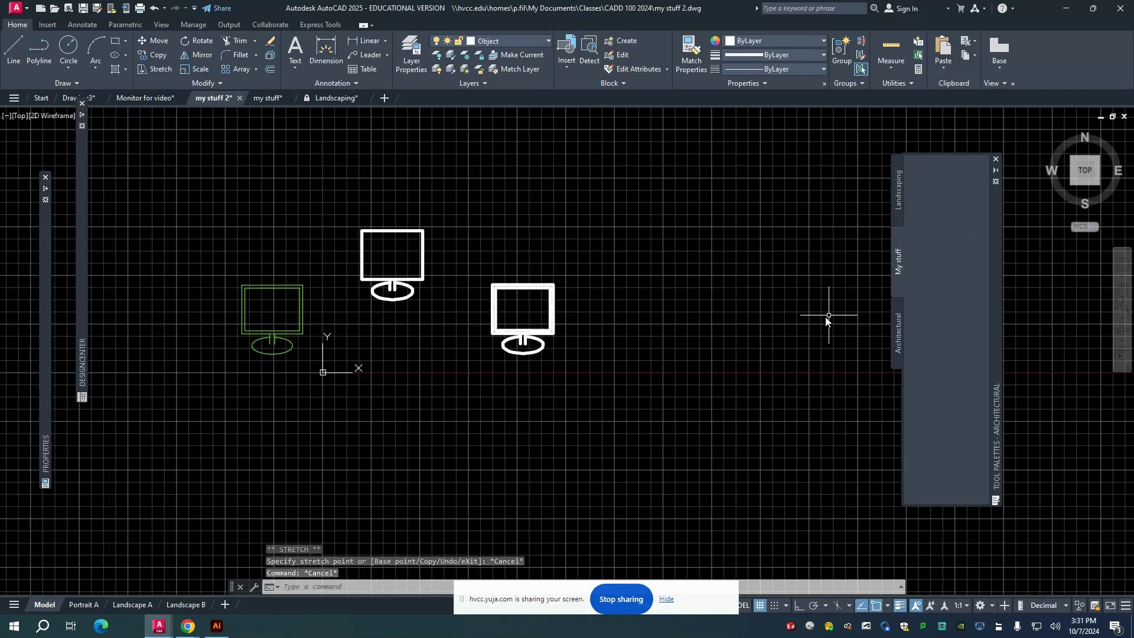
# Try to place the double-framed white monitor block on the My stuff tool palette.
pyautogui.click(686, 311)
pyautogui.press('Escape')
pyautogui.click(687, 311)
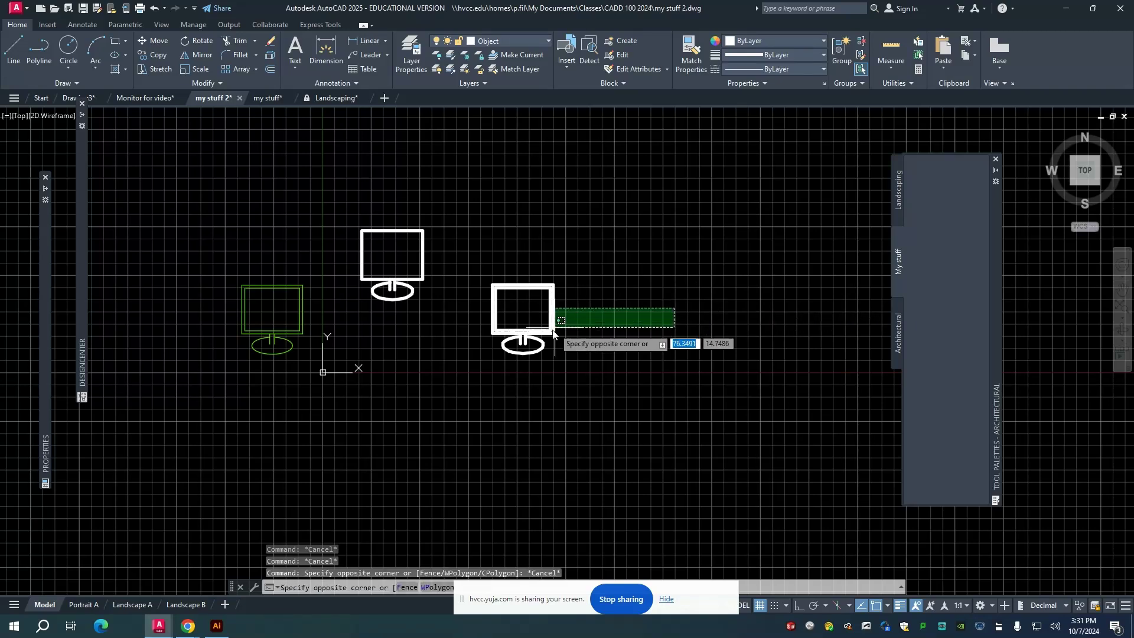
pyautogui.click(492, 358)
pyautogui.click(485, 341)
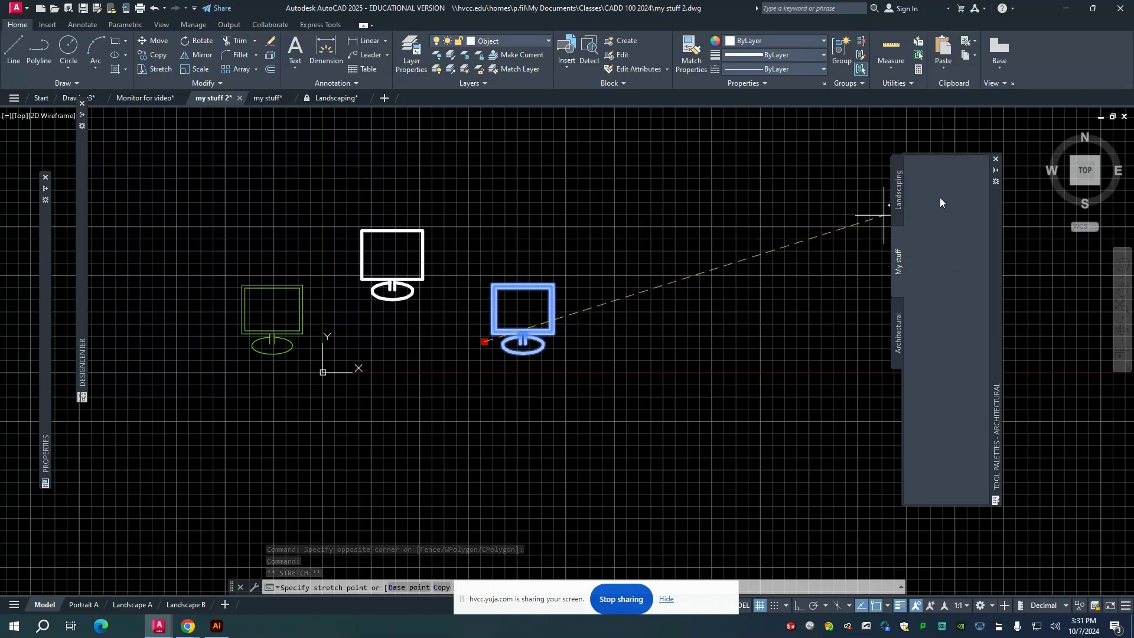
pyautogui.press('Escape')
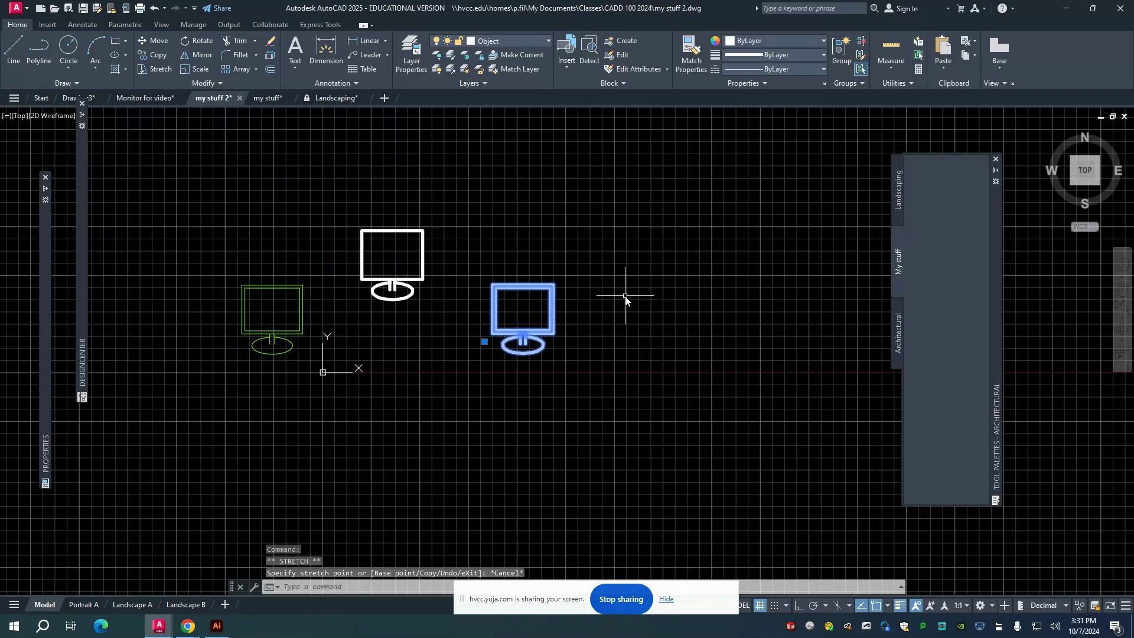
pyautogui.press('Escape')
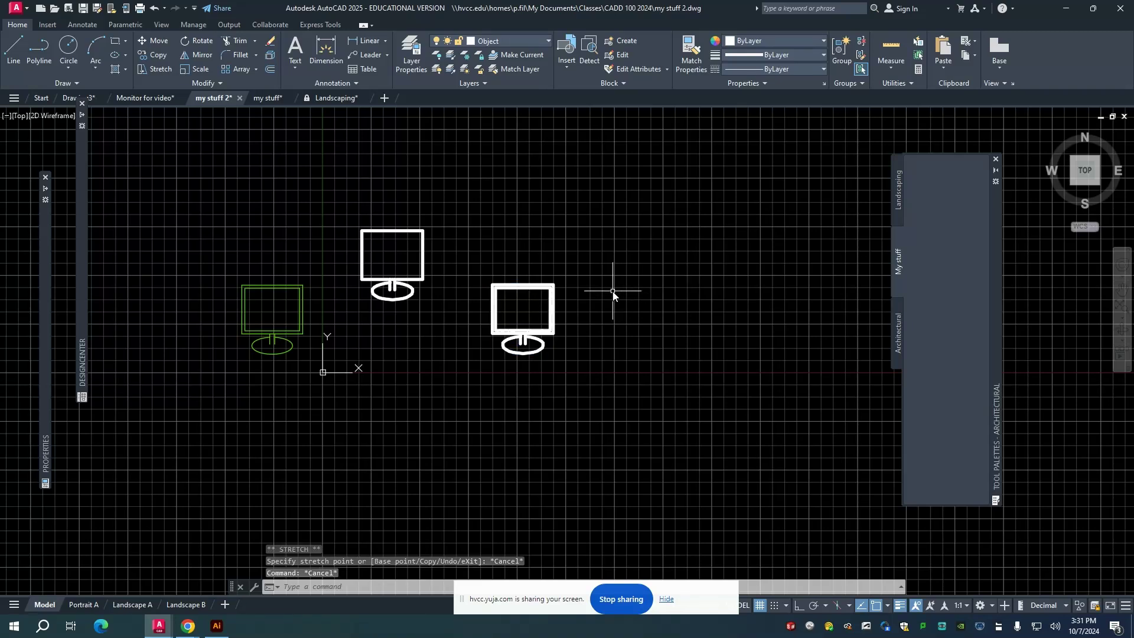